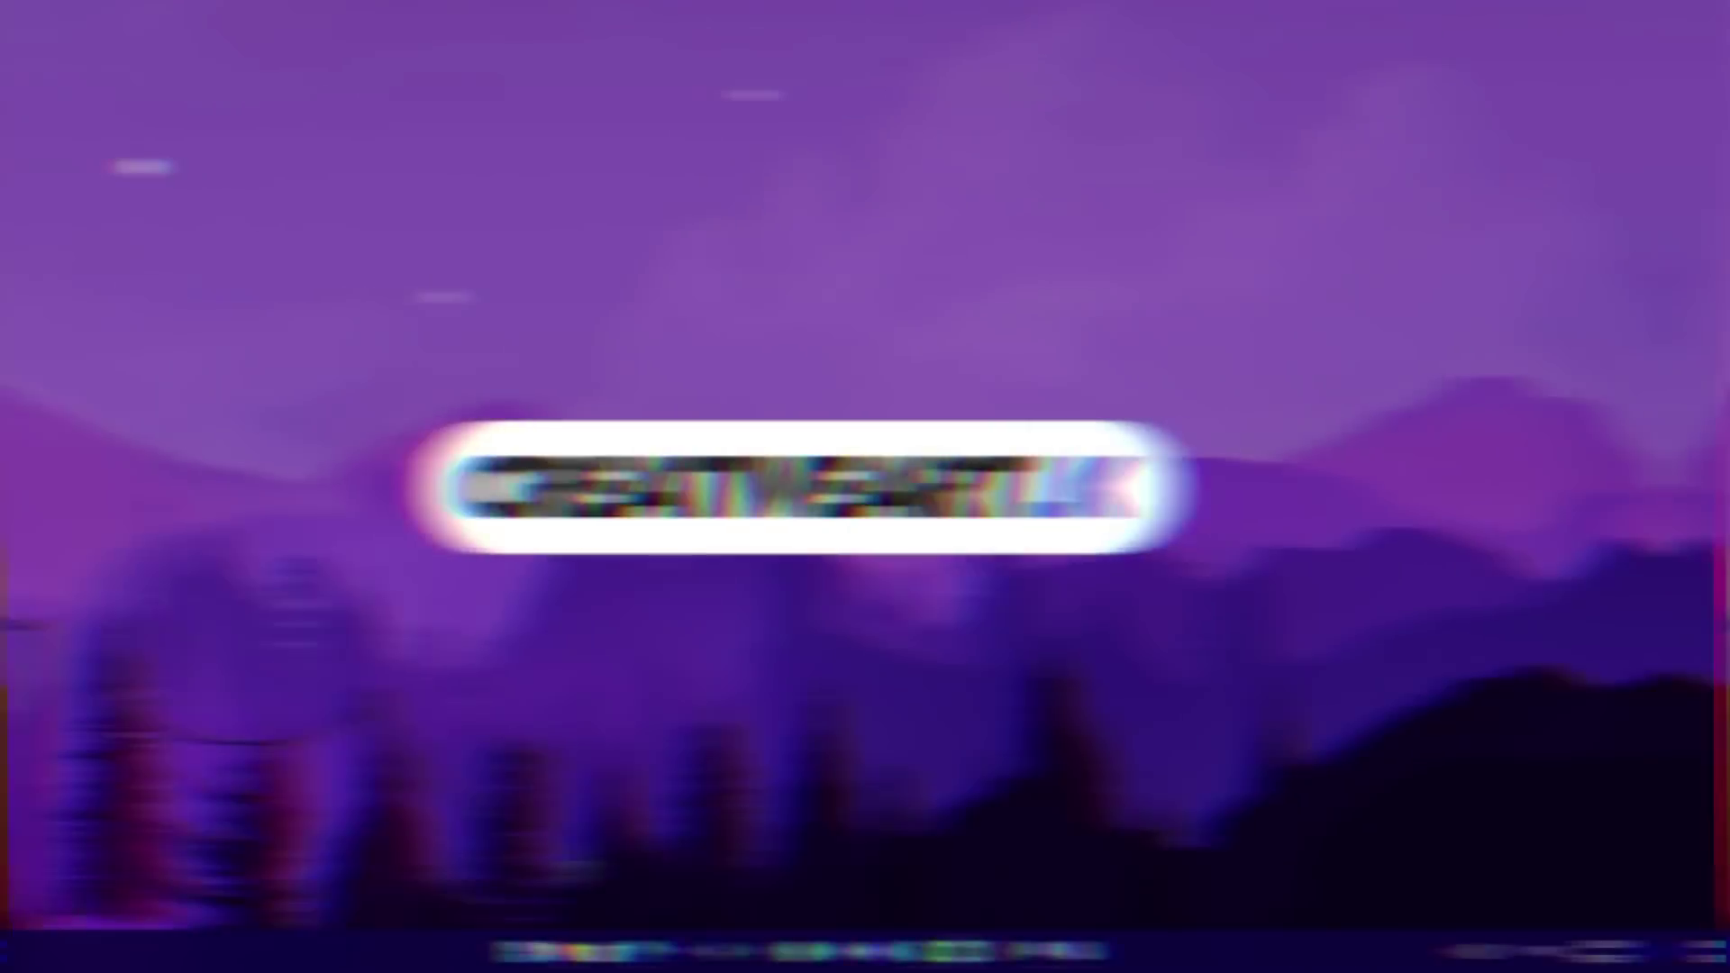
# - Launch HitPaw Video Editor from the Start menu's pinned apps and maximize its window
pyautogui.click(587, 950)
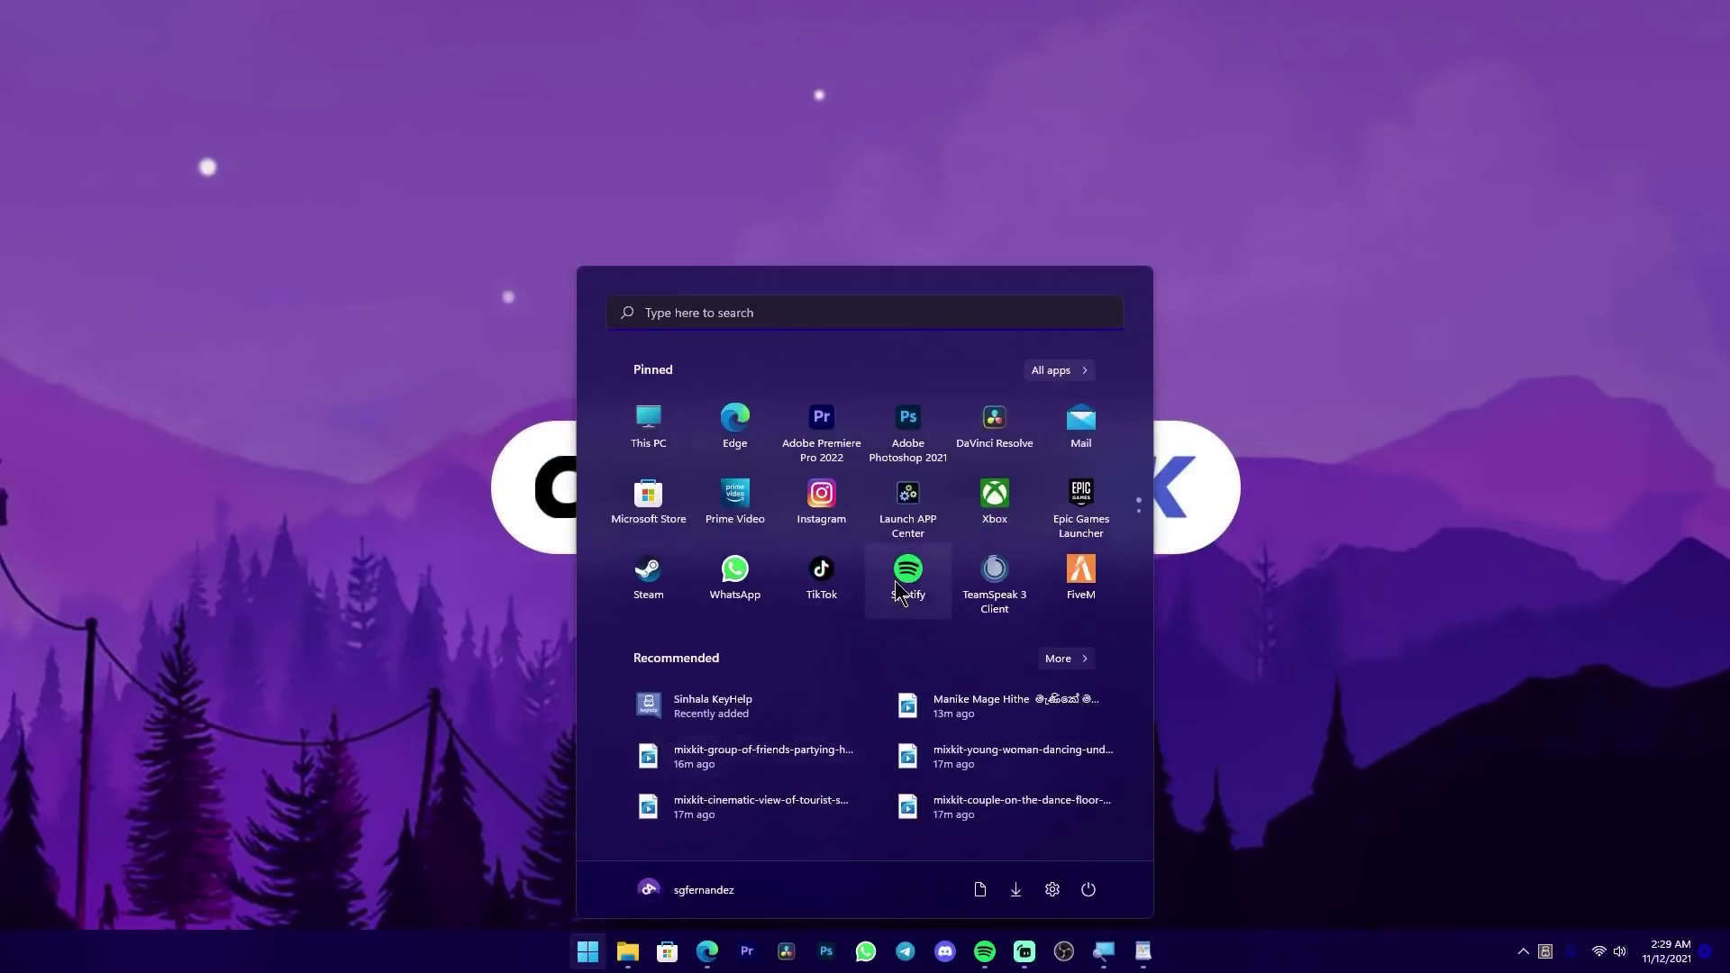
pyautogui.scroll(-1, 905, 577)
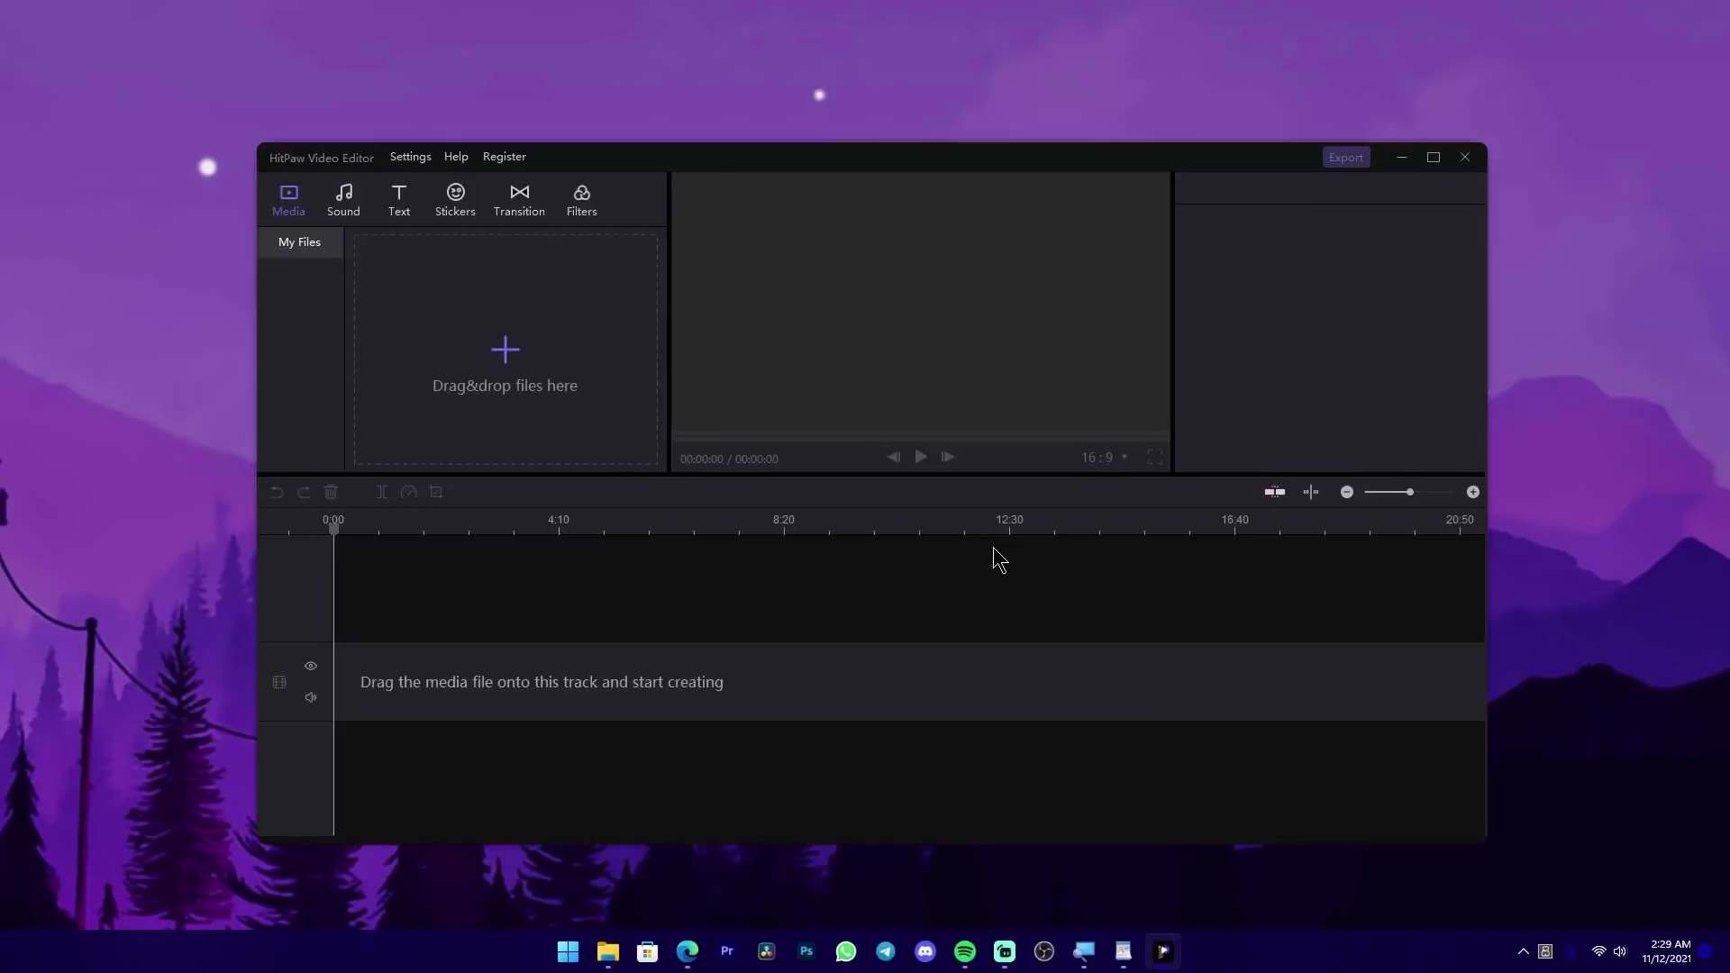
pyautogui.doubleClick(890, 163)
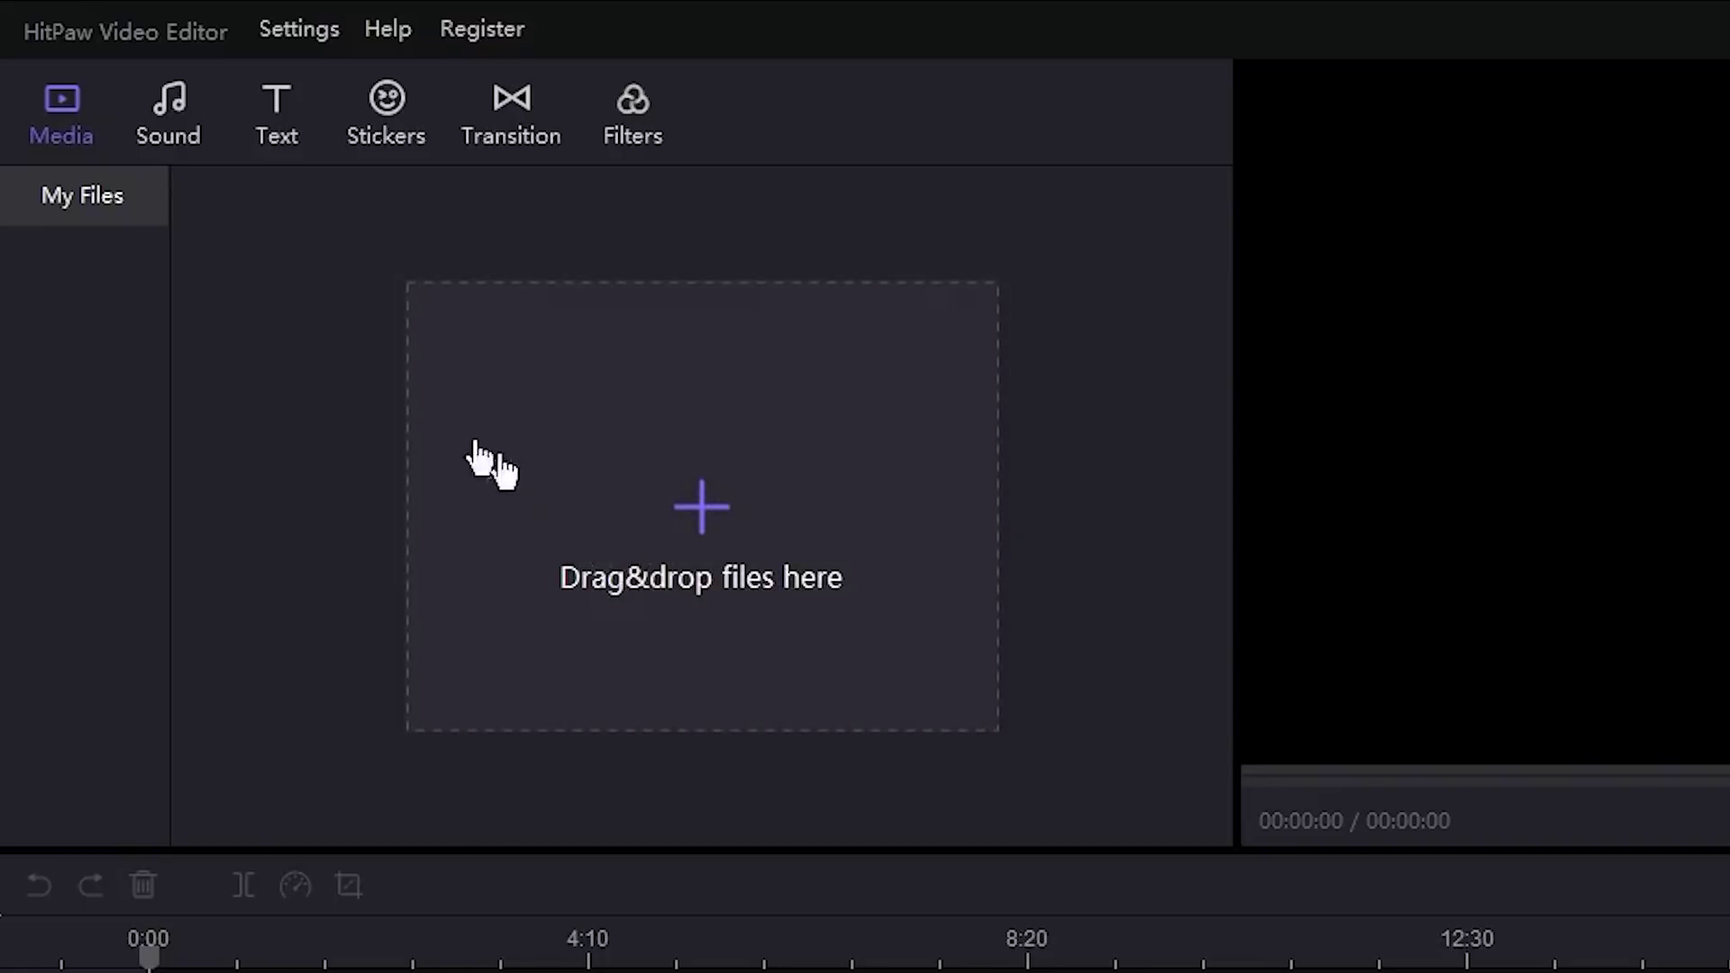
pyautogui.click(183, 143)
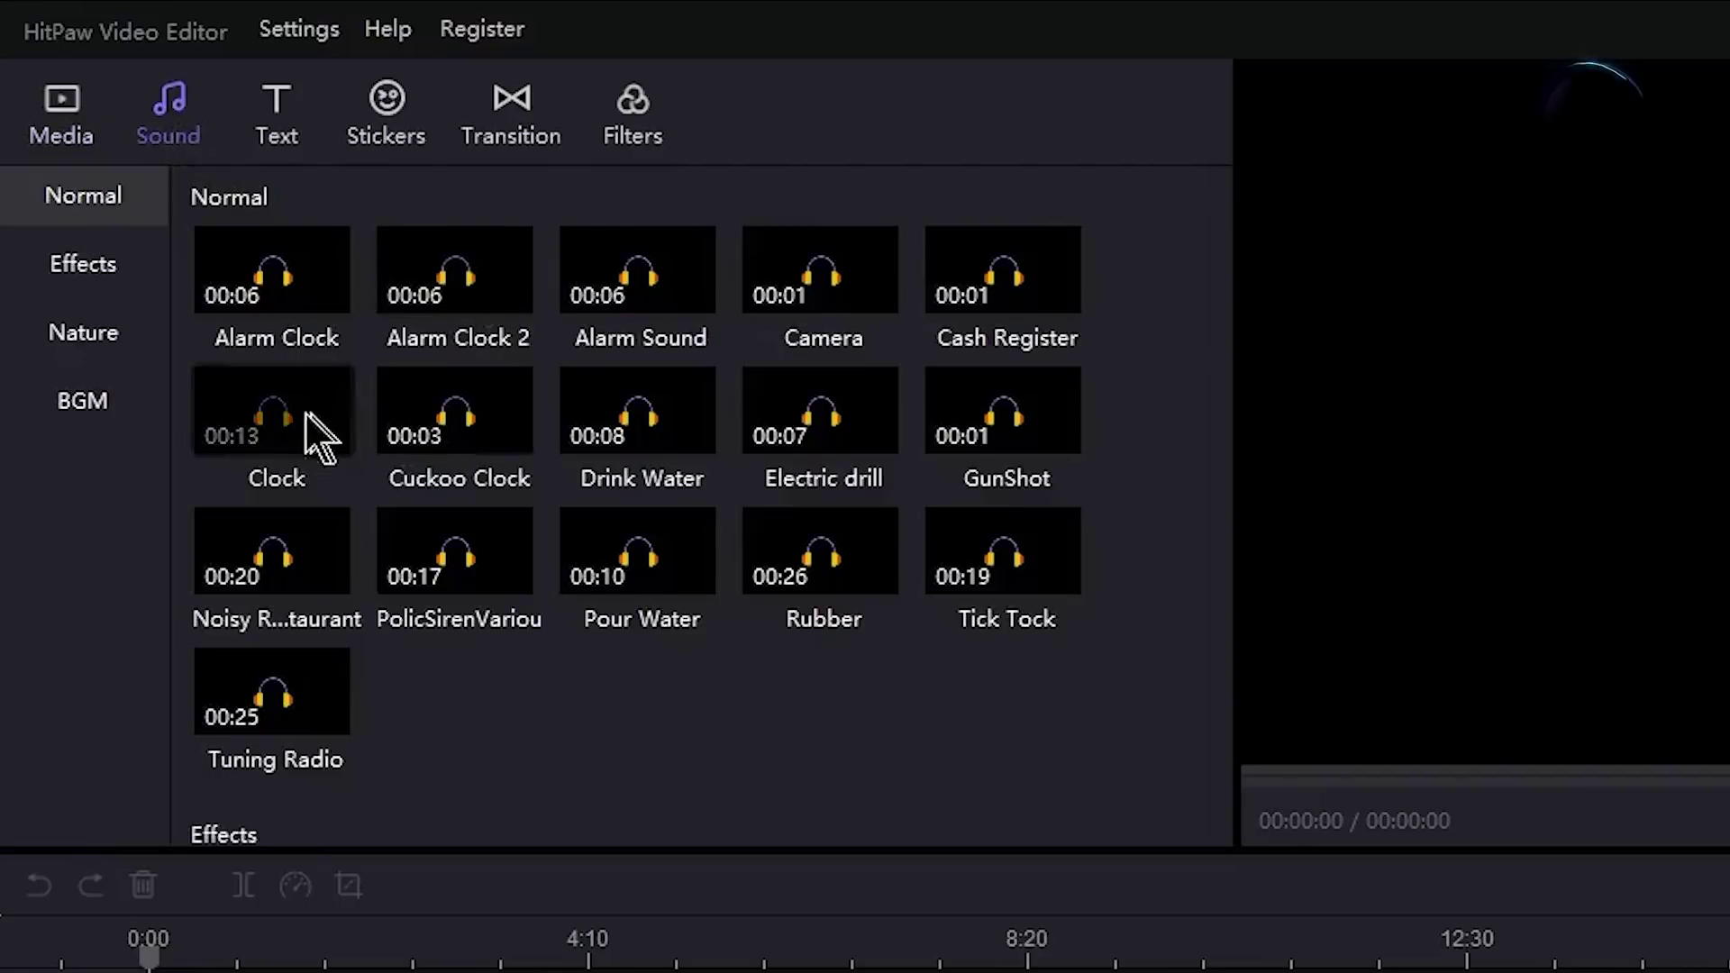
pyautogui.click(101, 267)
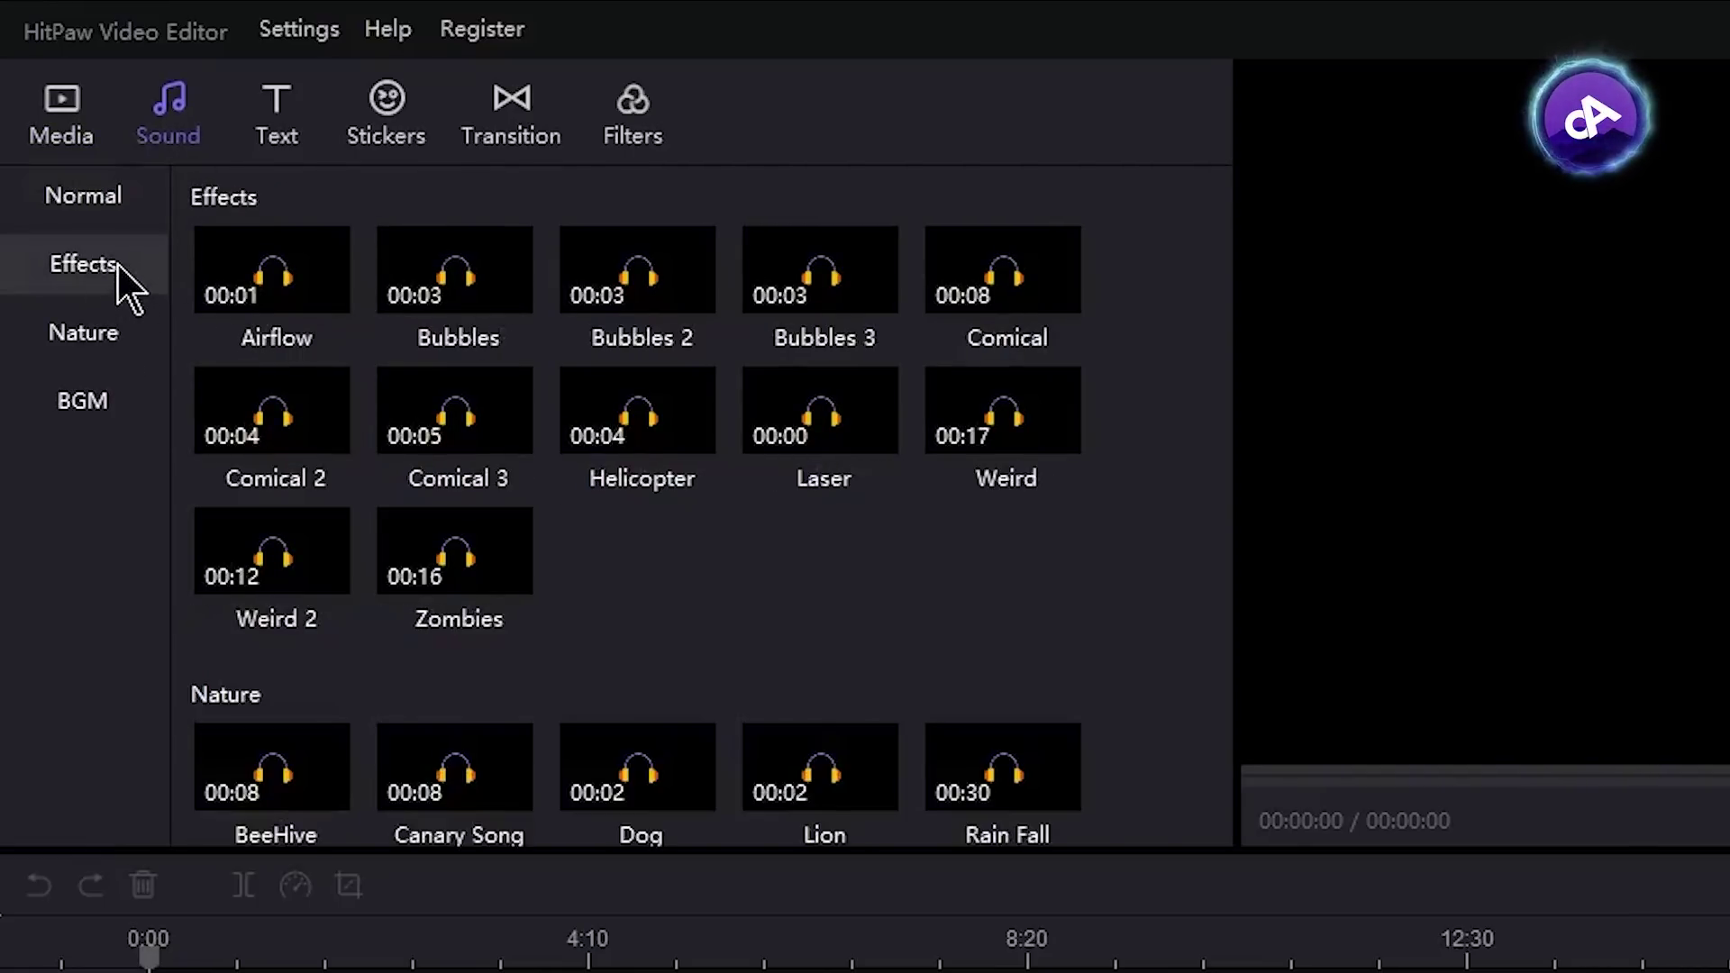
pyautogui.scroll(5, 256, 183)
pyautogui.click(267, 104)
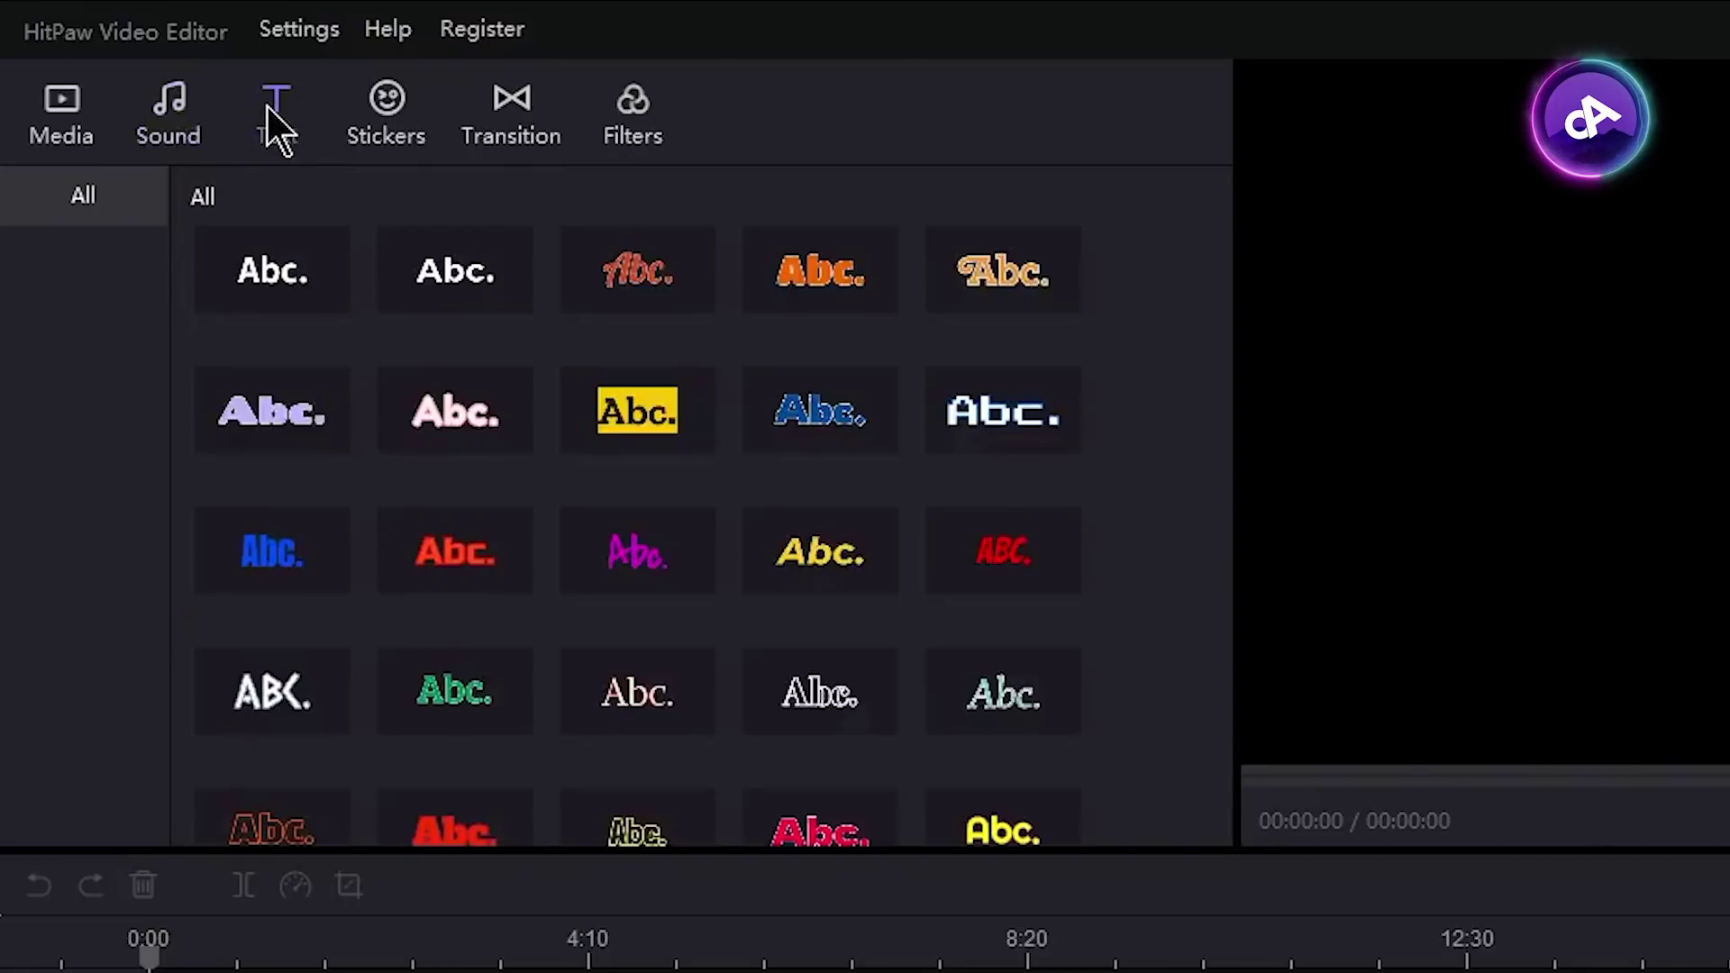
pyautogui.scroll(-6, 777, 566)
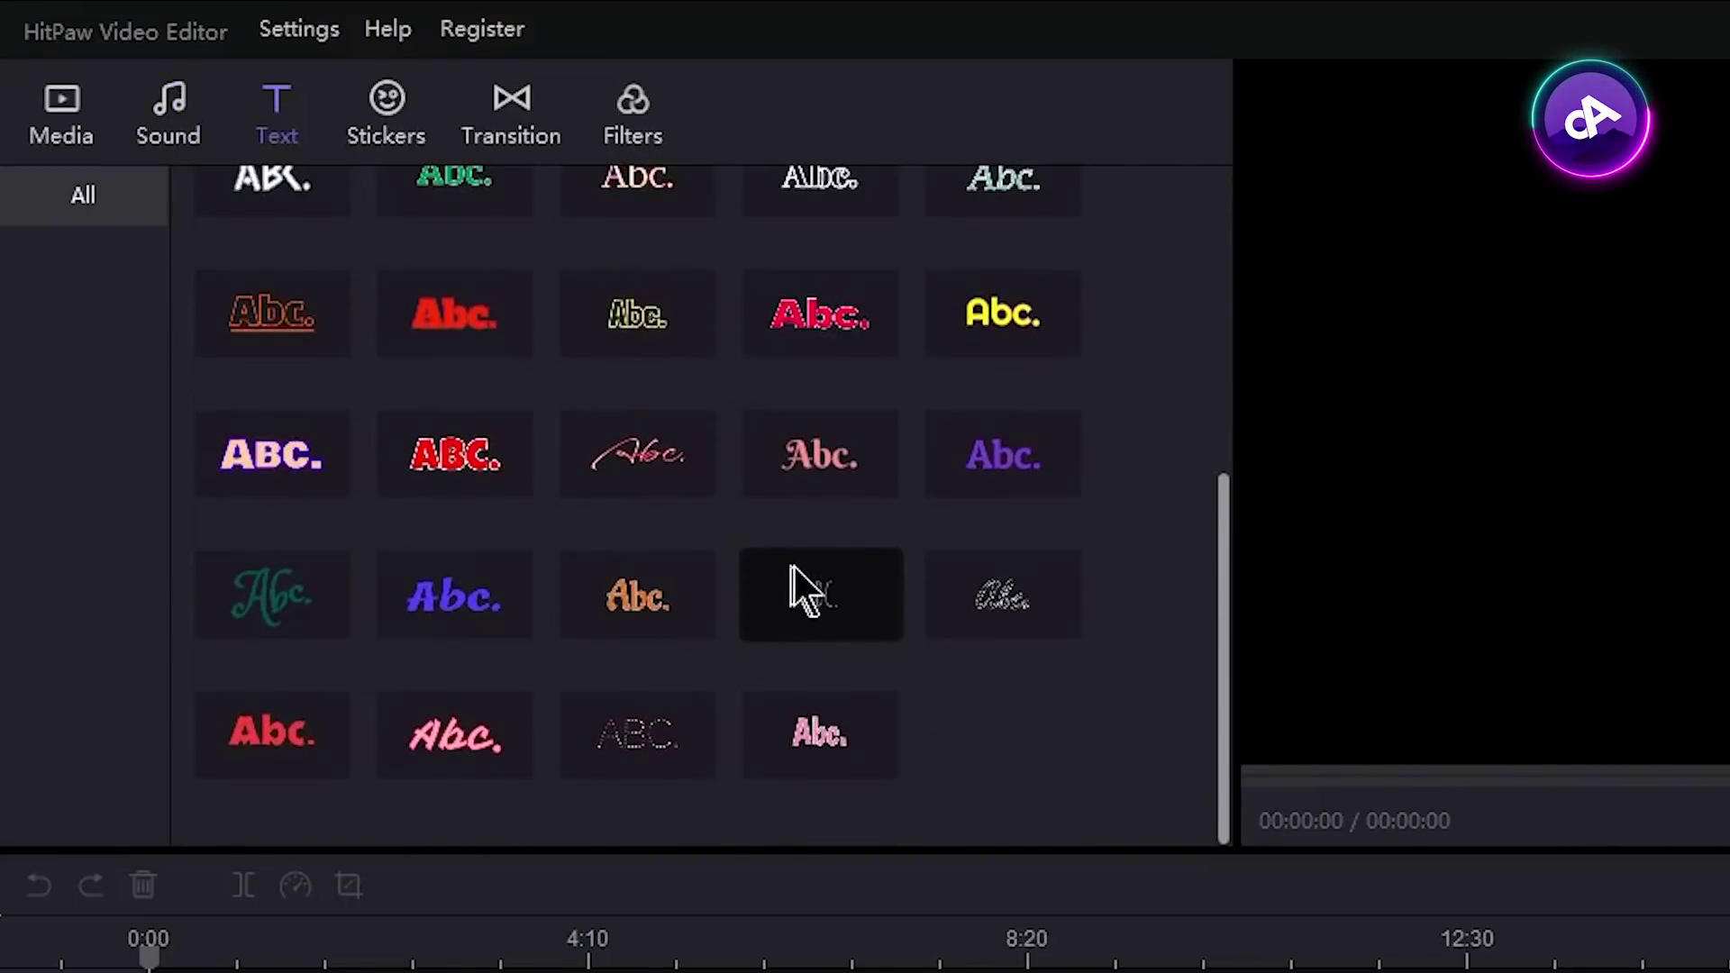
pyautogui.scroll(6, 1091, 550)
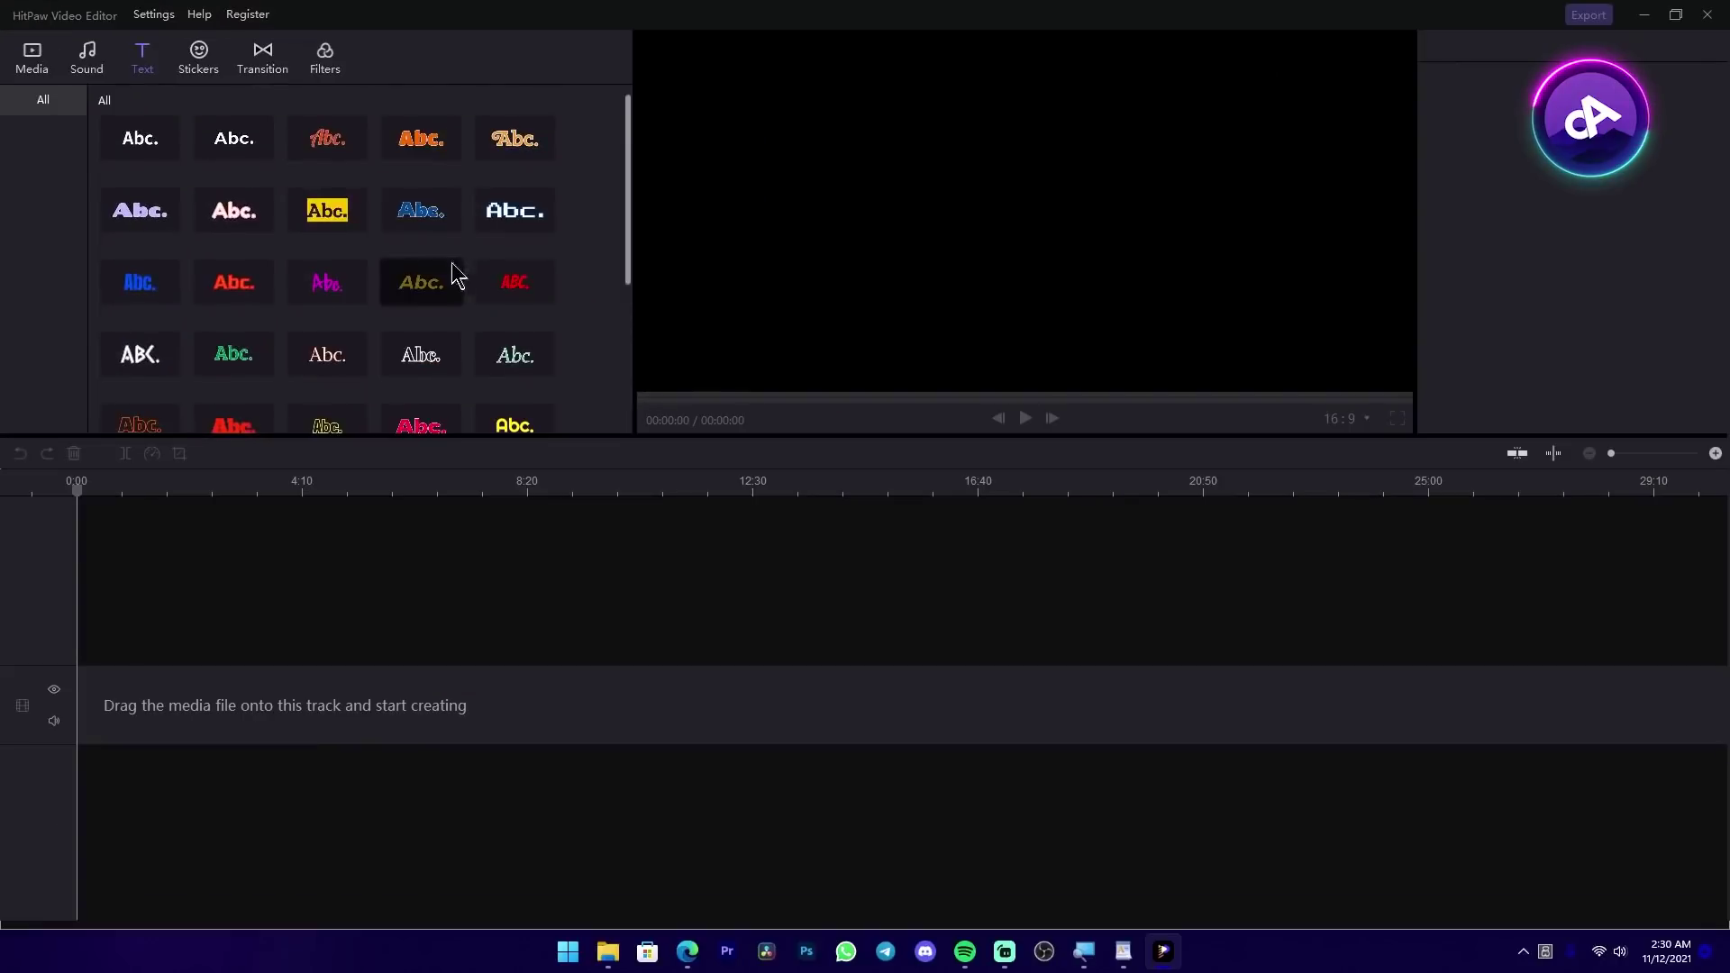
pyautogui.click(258, 215)
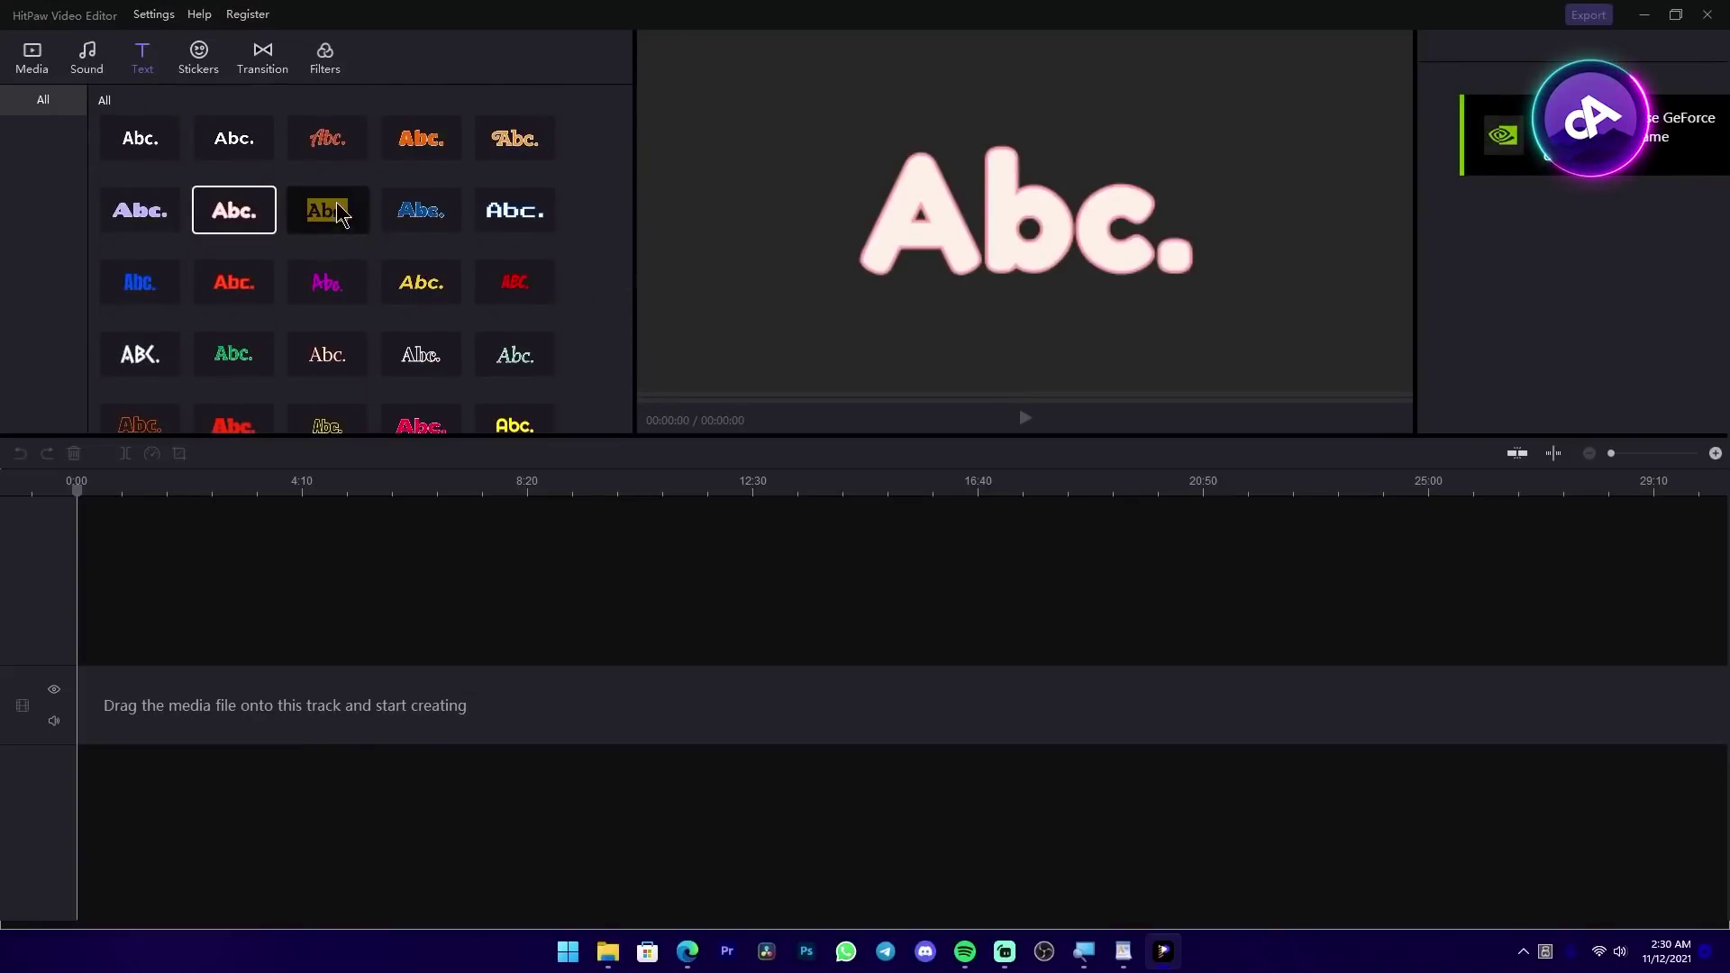
pyautogui.click(202, 63)
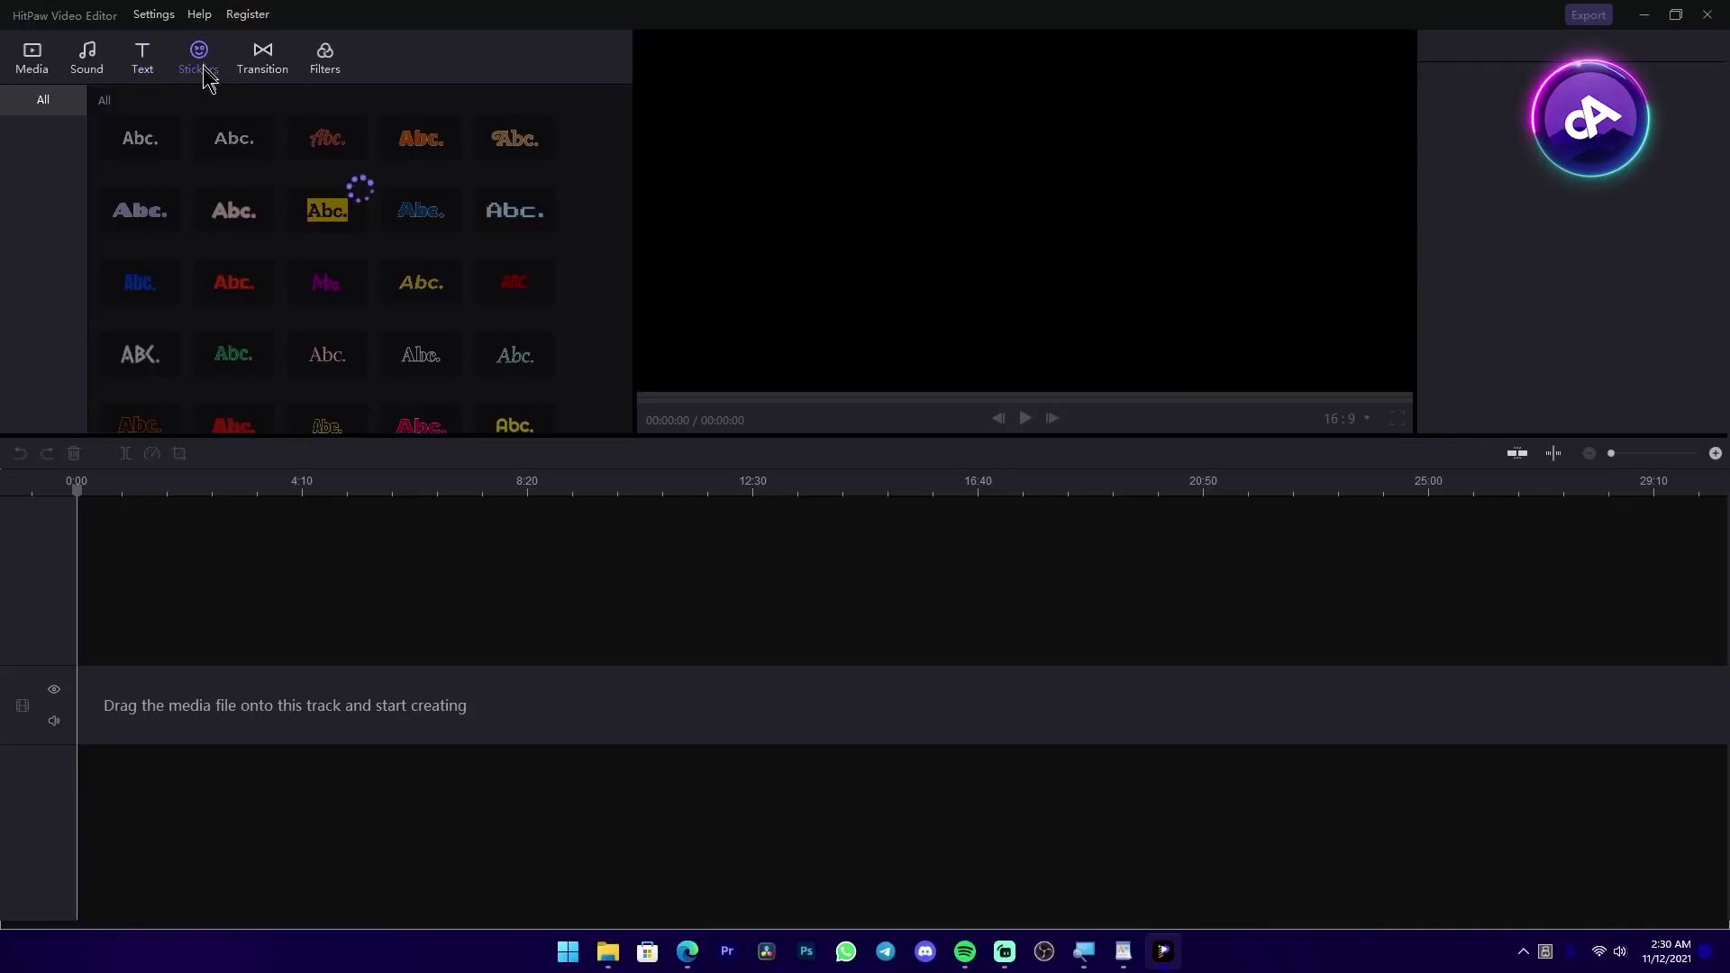
pyautogui.click(43, 275)
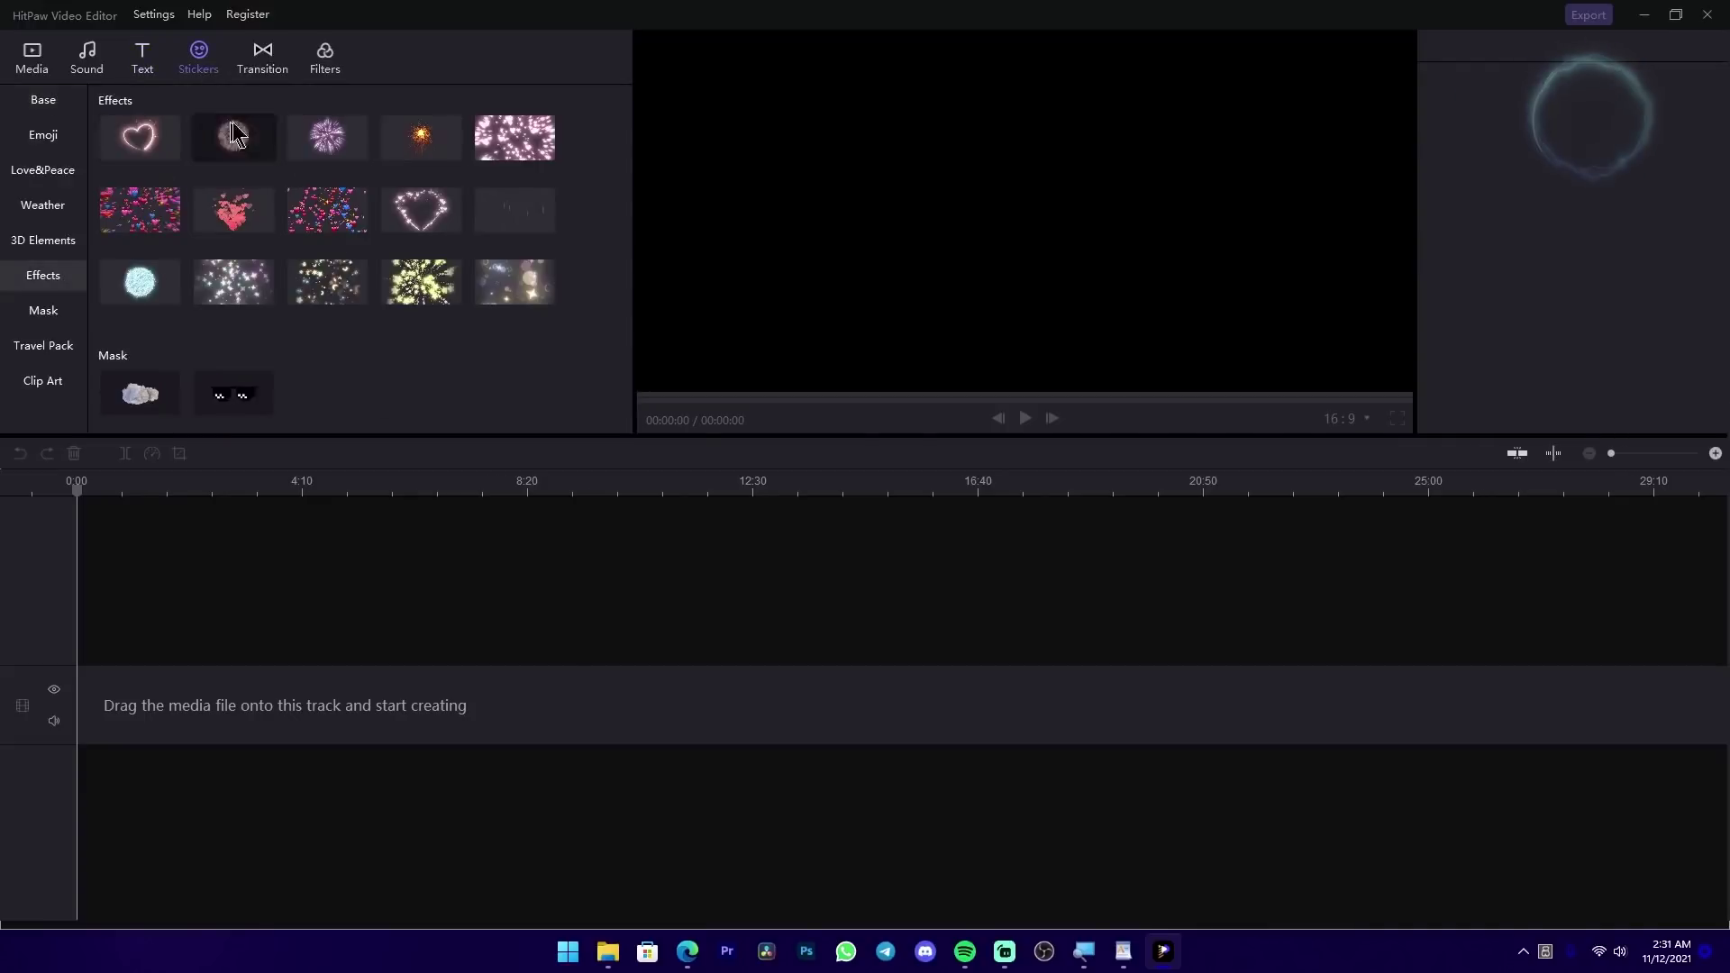
pyautogui.click(256, 68)
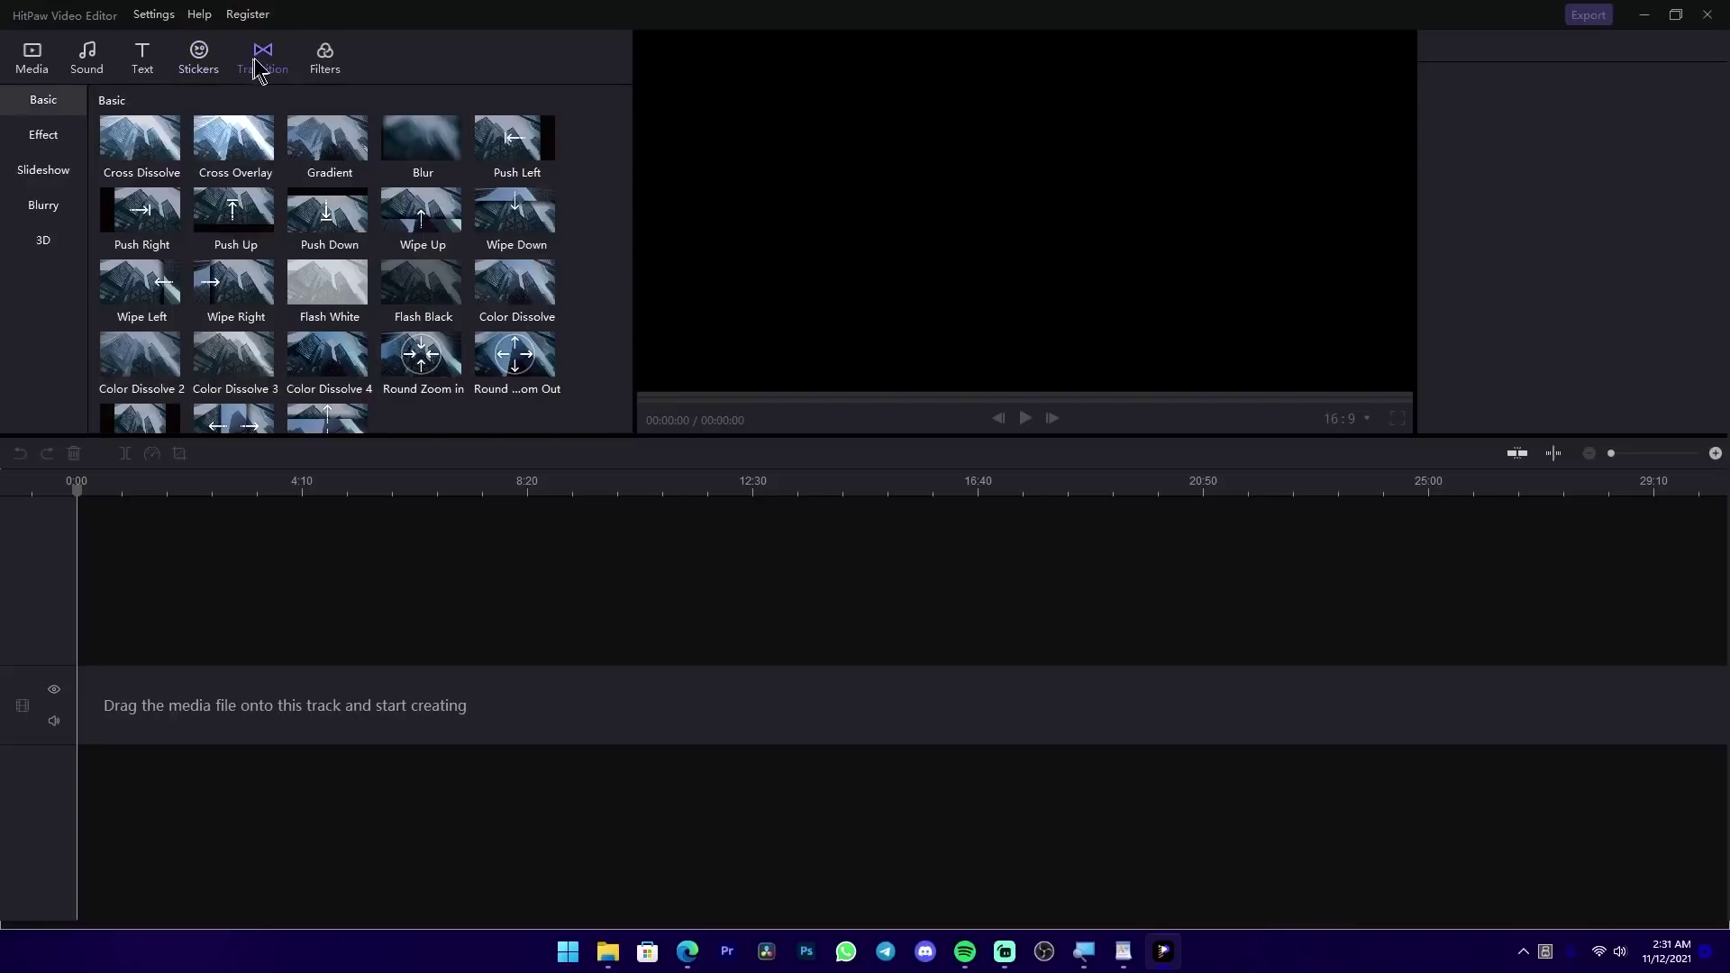
pyautogui.click(356, 220)
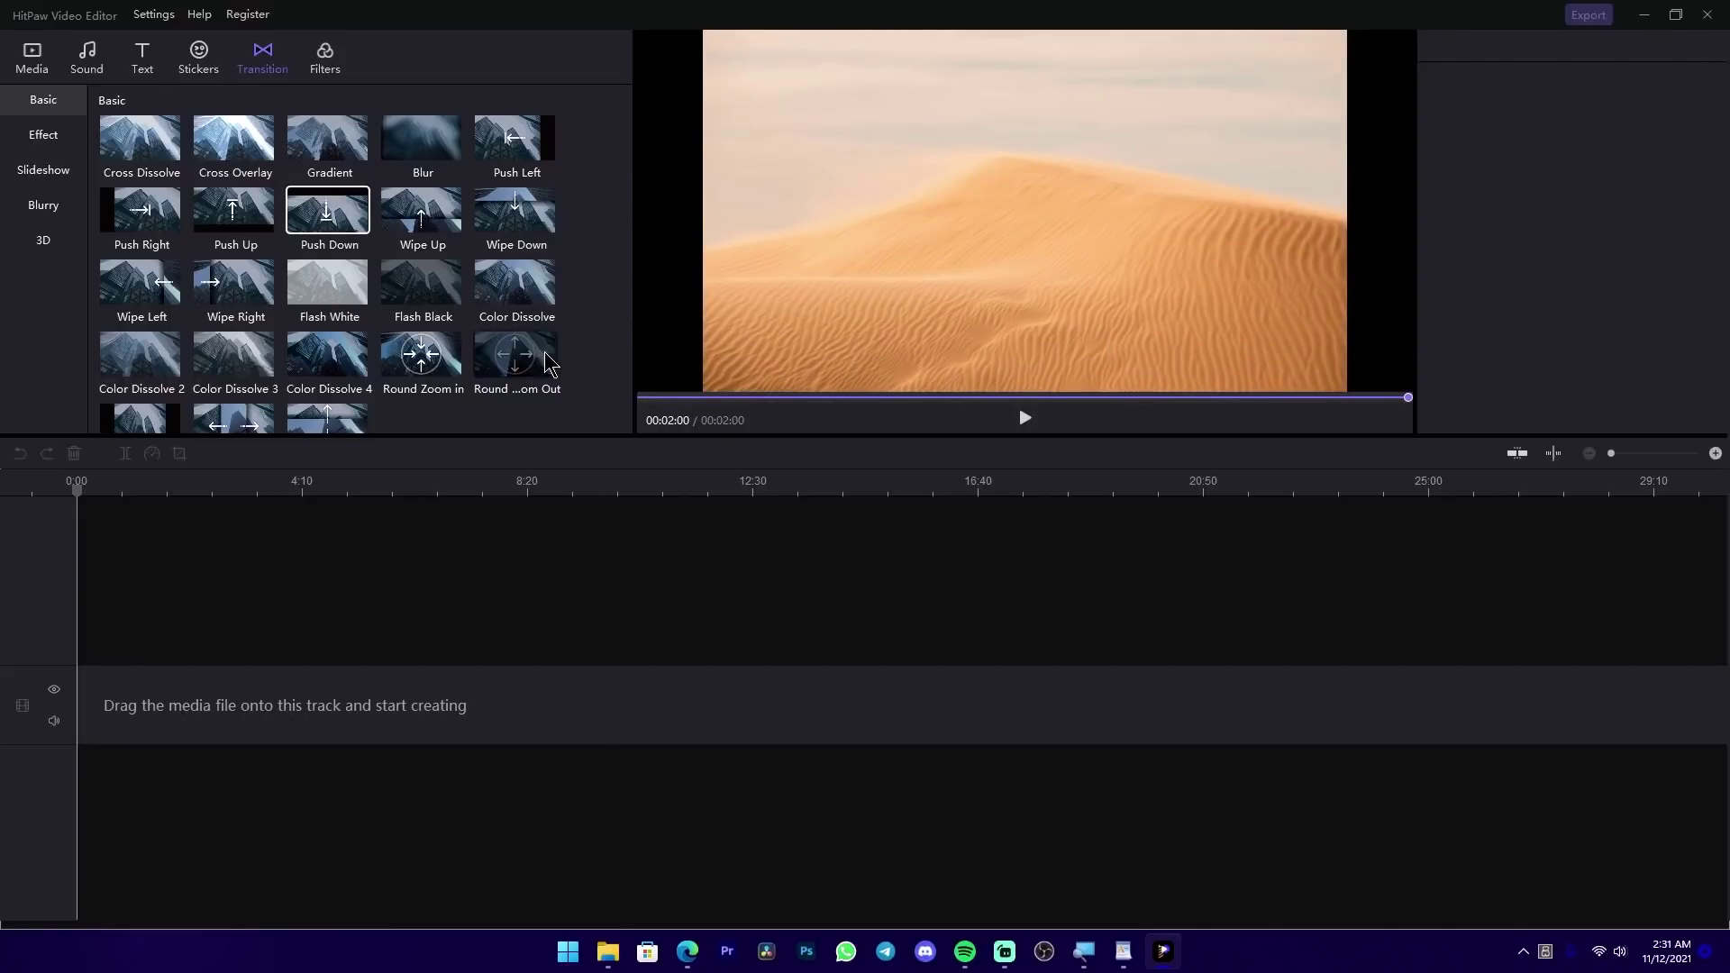
pyautogui.click(515, 211)
pyautogui.click(325, 61)
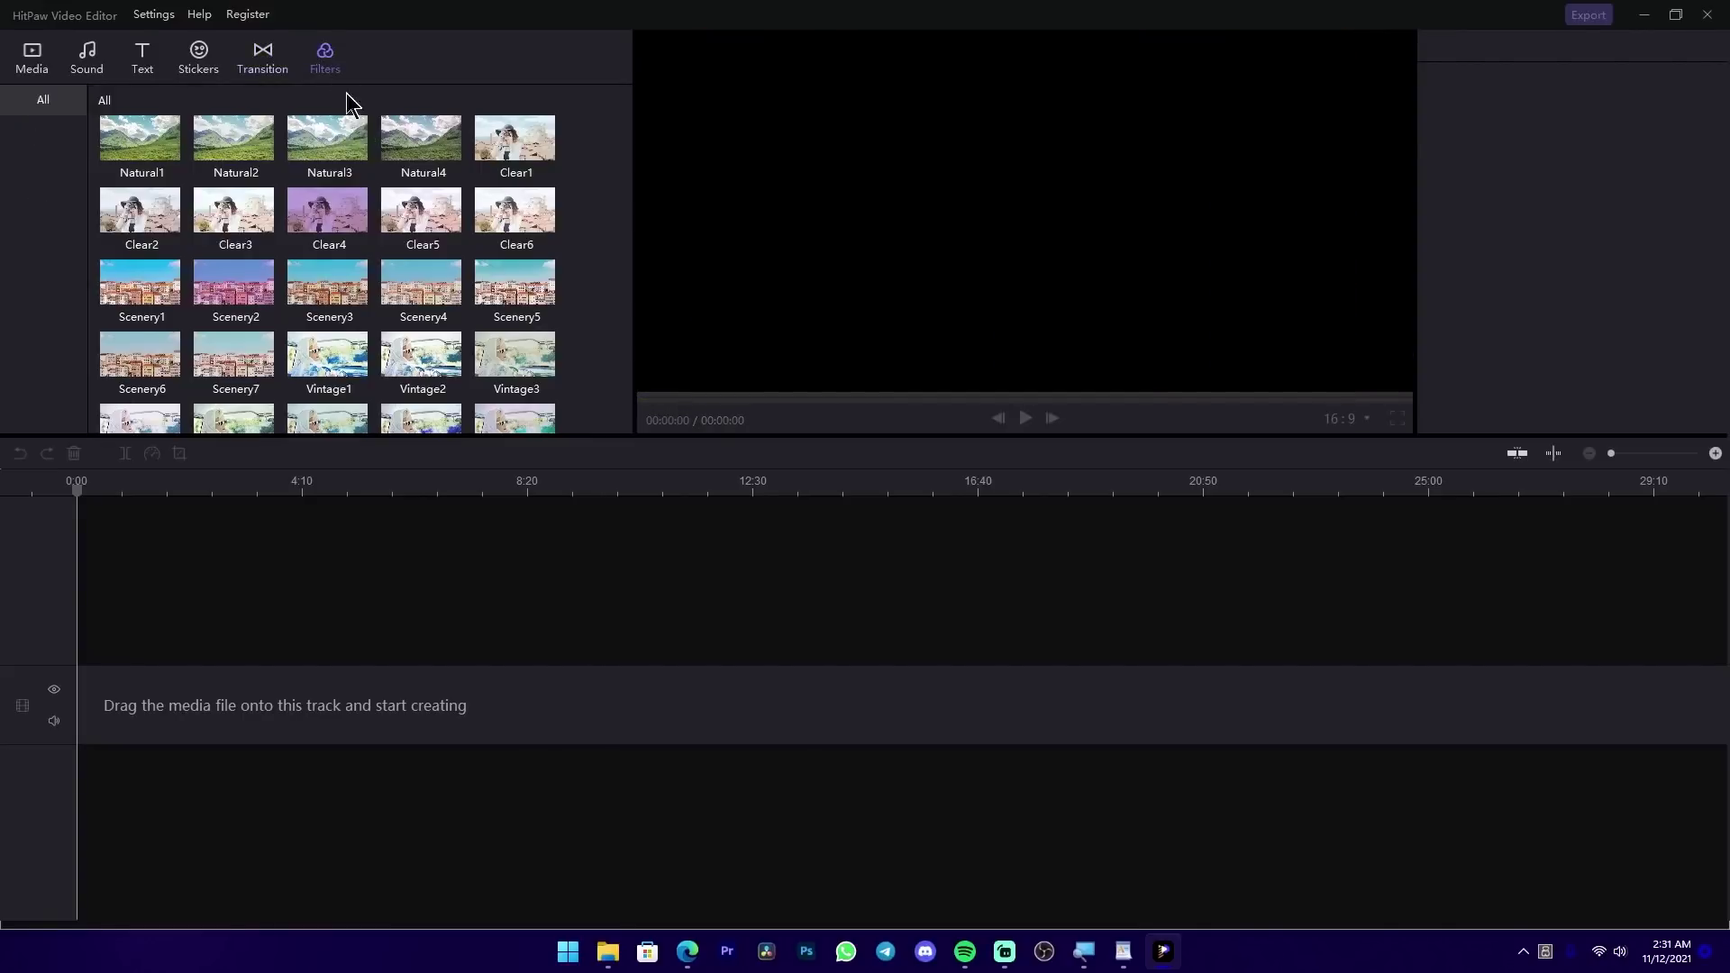
pyautogui.click(345, 292)
pyautogui.click(34, 56)
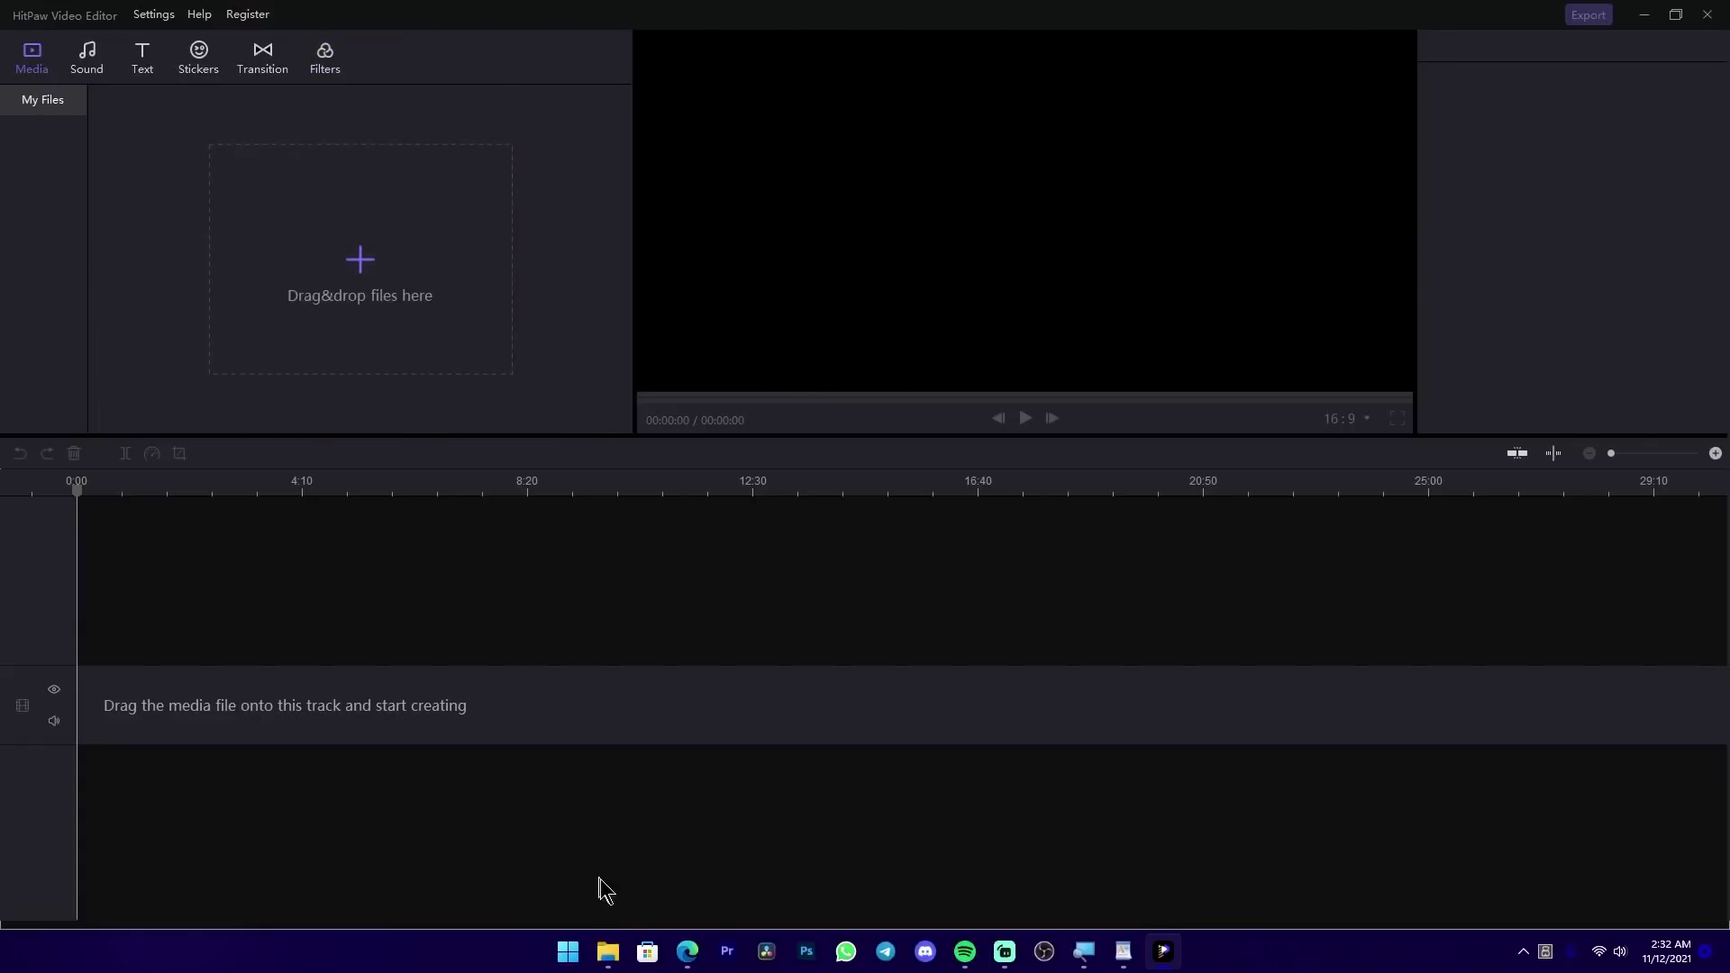
# - Drag all four video files from the Assets folder into HitPaw's media library
pyautogui.moveTo(608, 937)
pyautogui.click(552, 883)
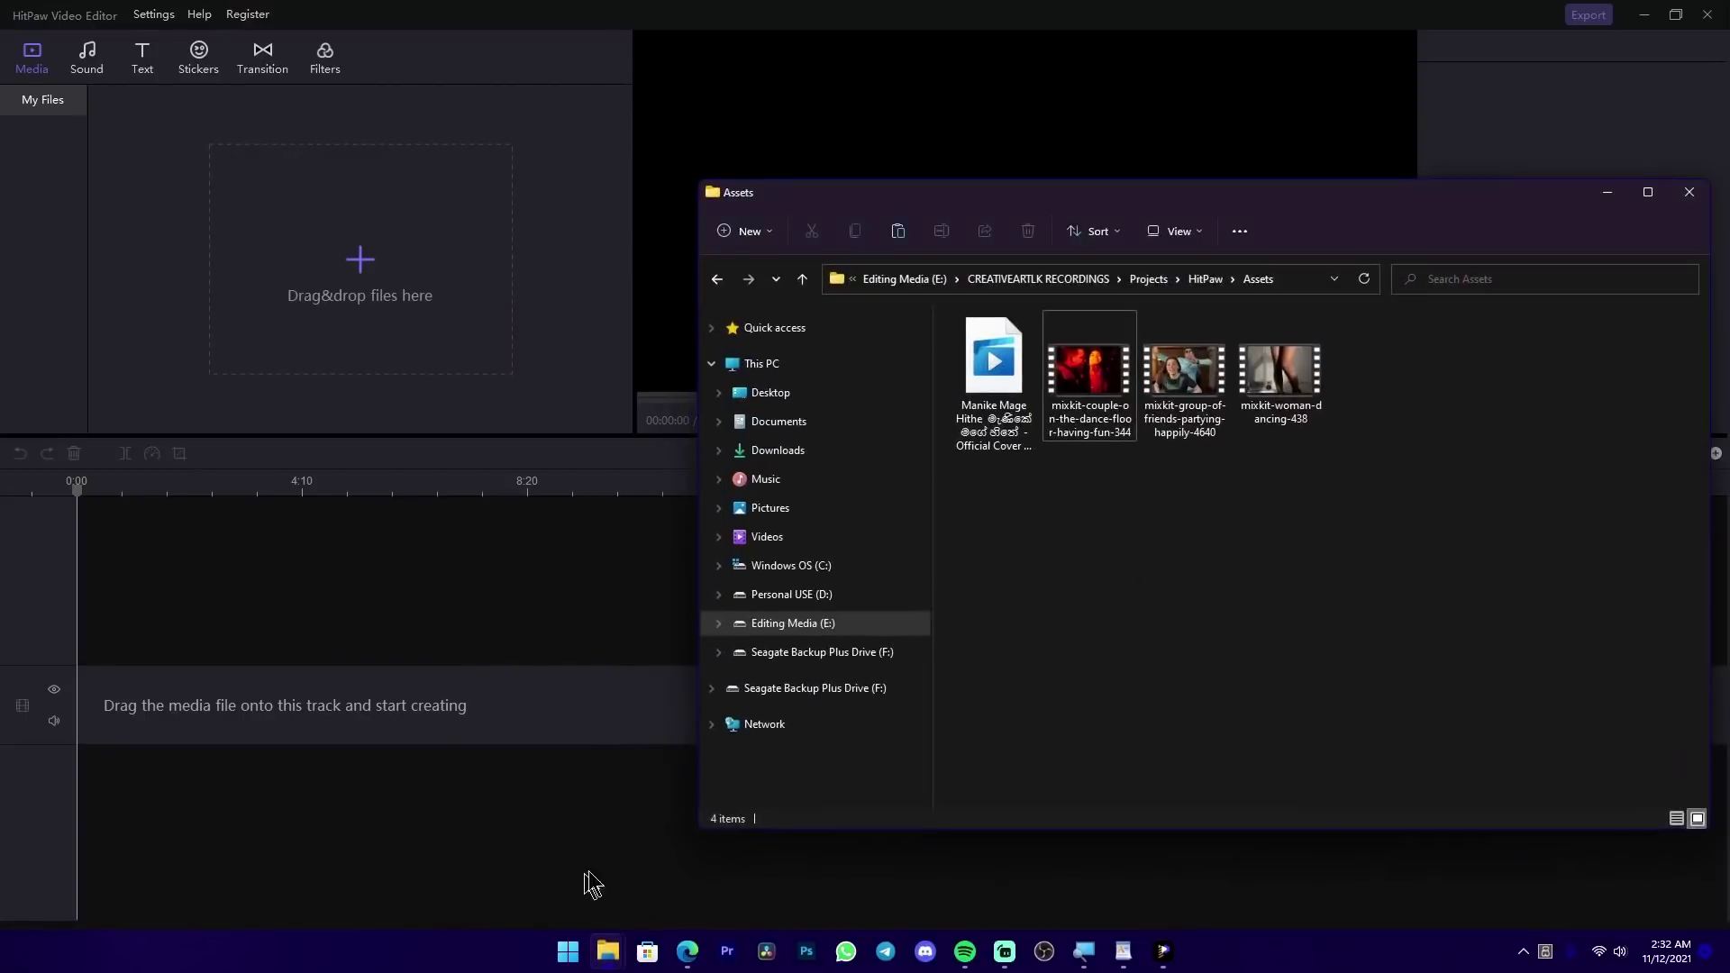
pyautogui.moveTo(1503, 475); pyautogui.dragTo(878, 338)
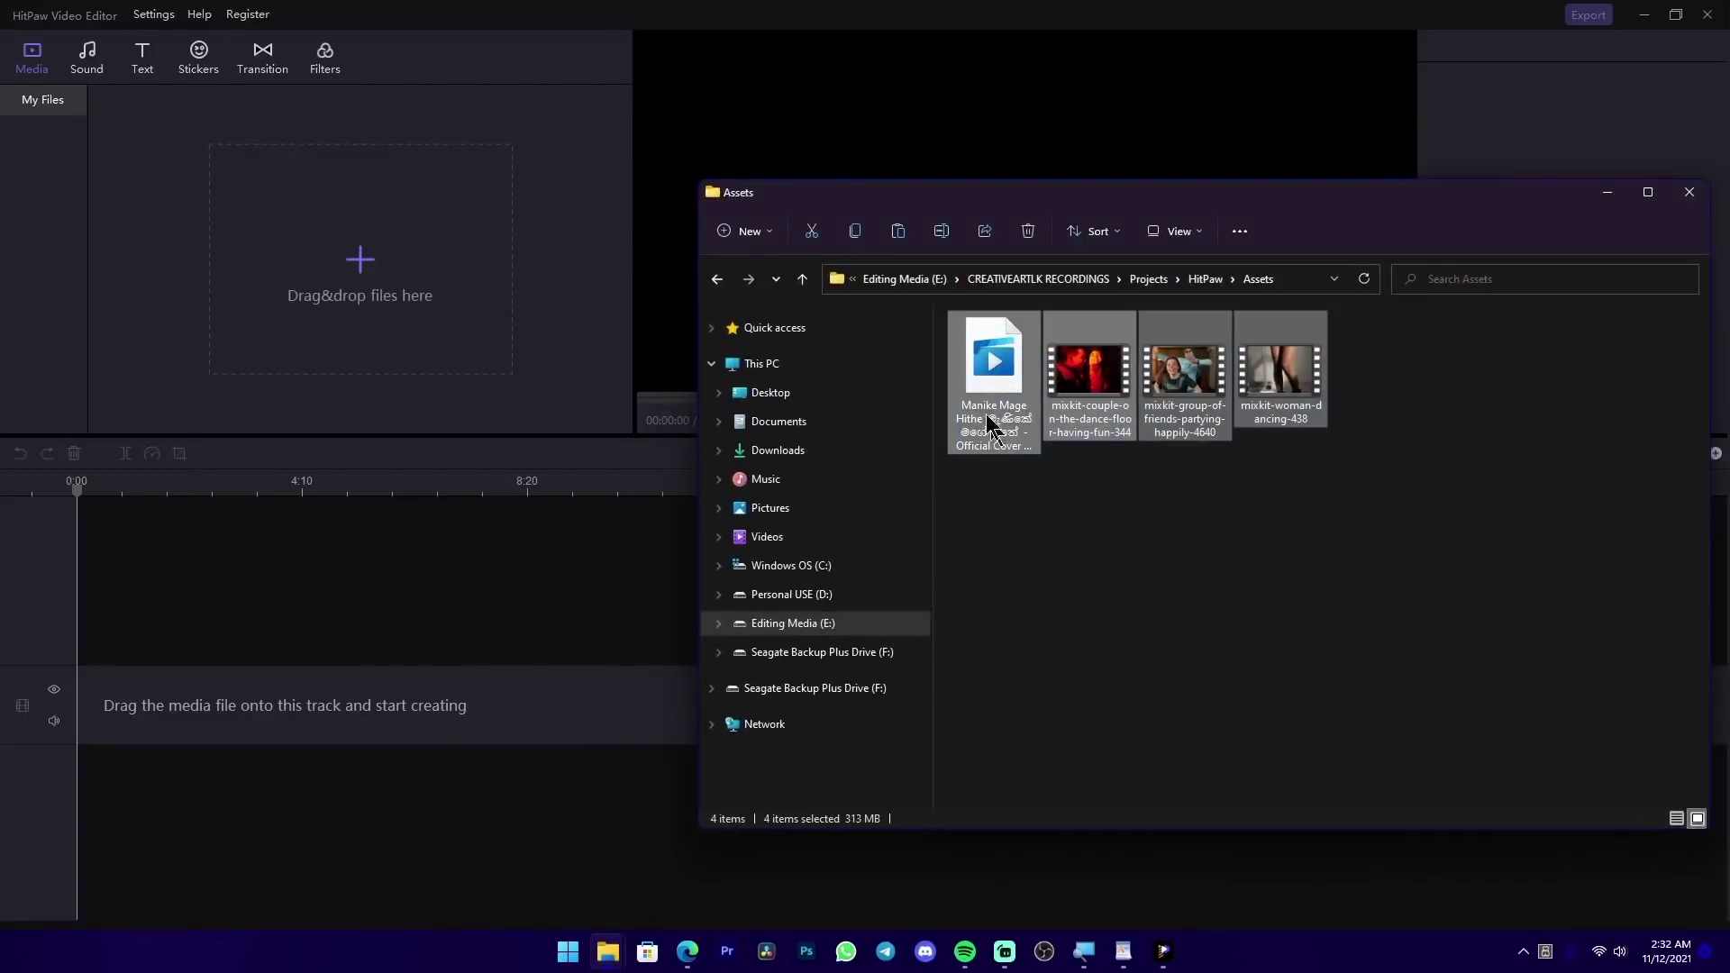
pyautogui.moveTo(997, 433); pyautogui.dragTo(377, 263)
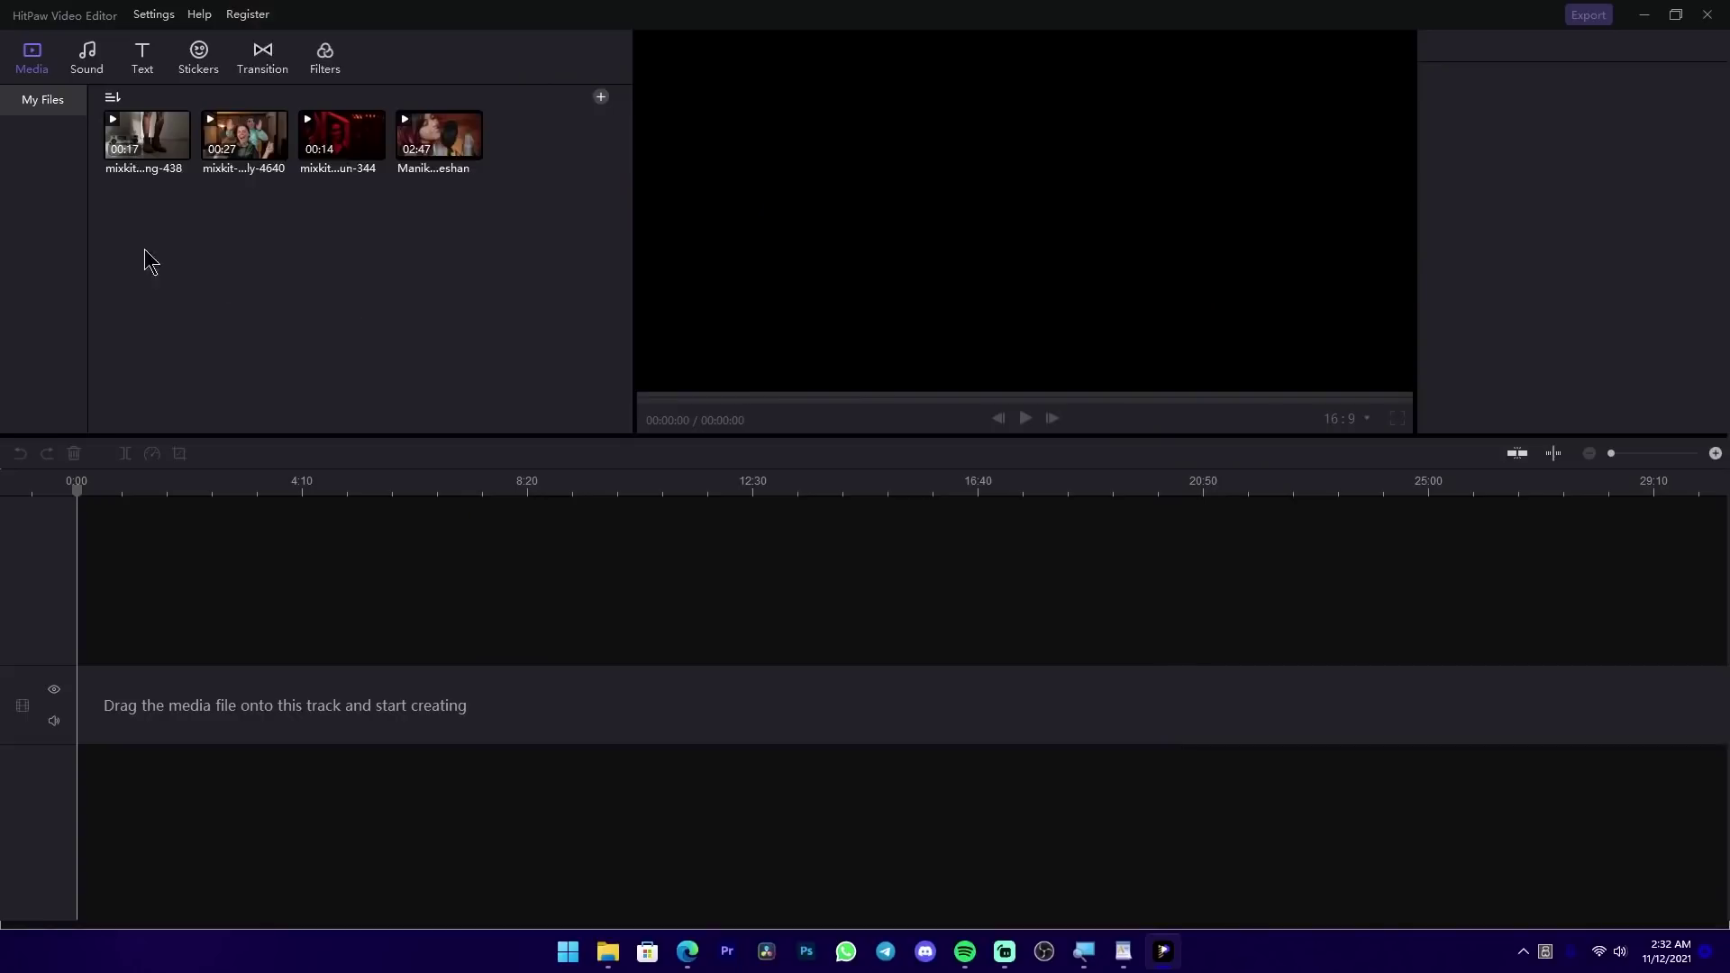
# - Select the imported clips, including the music video, and enlarge the preview pane
pyautogui.moveTo(144, 248); pyautogui.dragTo(321, 155)
pyautogui.moveTo(427, 219); pyautogui.dragTo(538, 127)
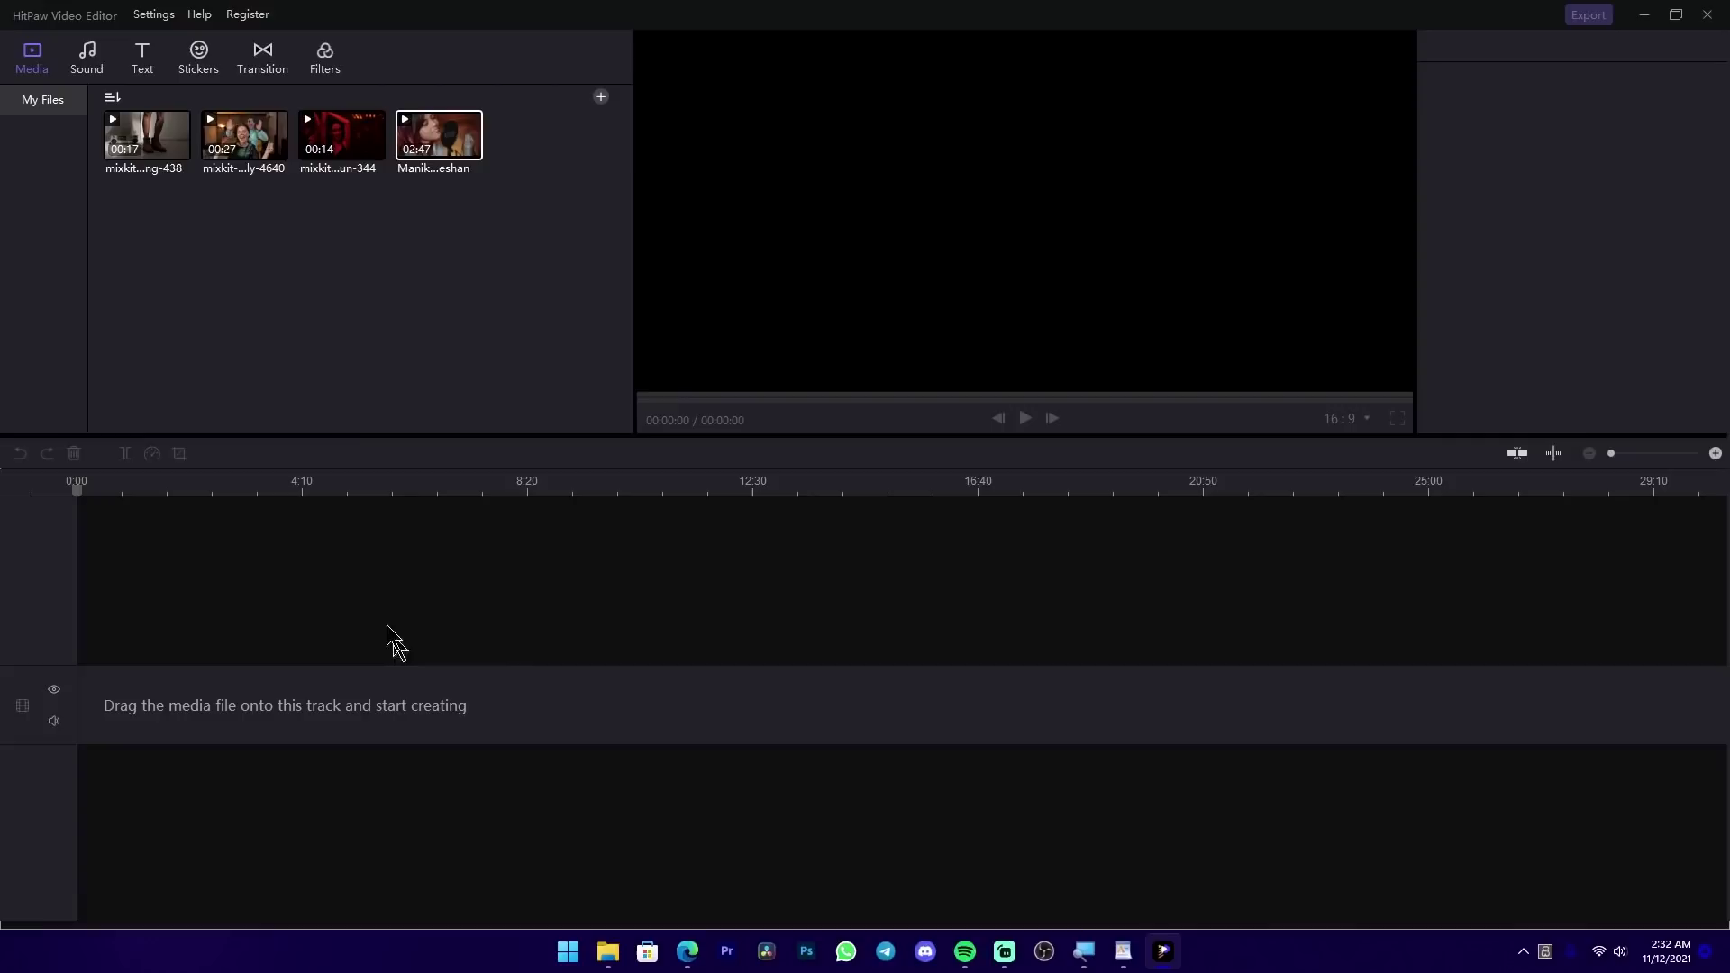
pyautogui.click(540, 541)
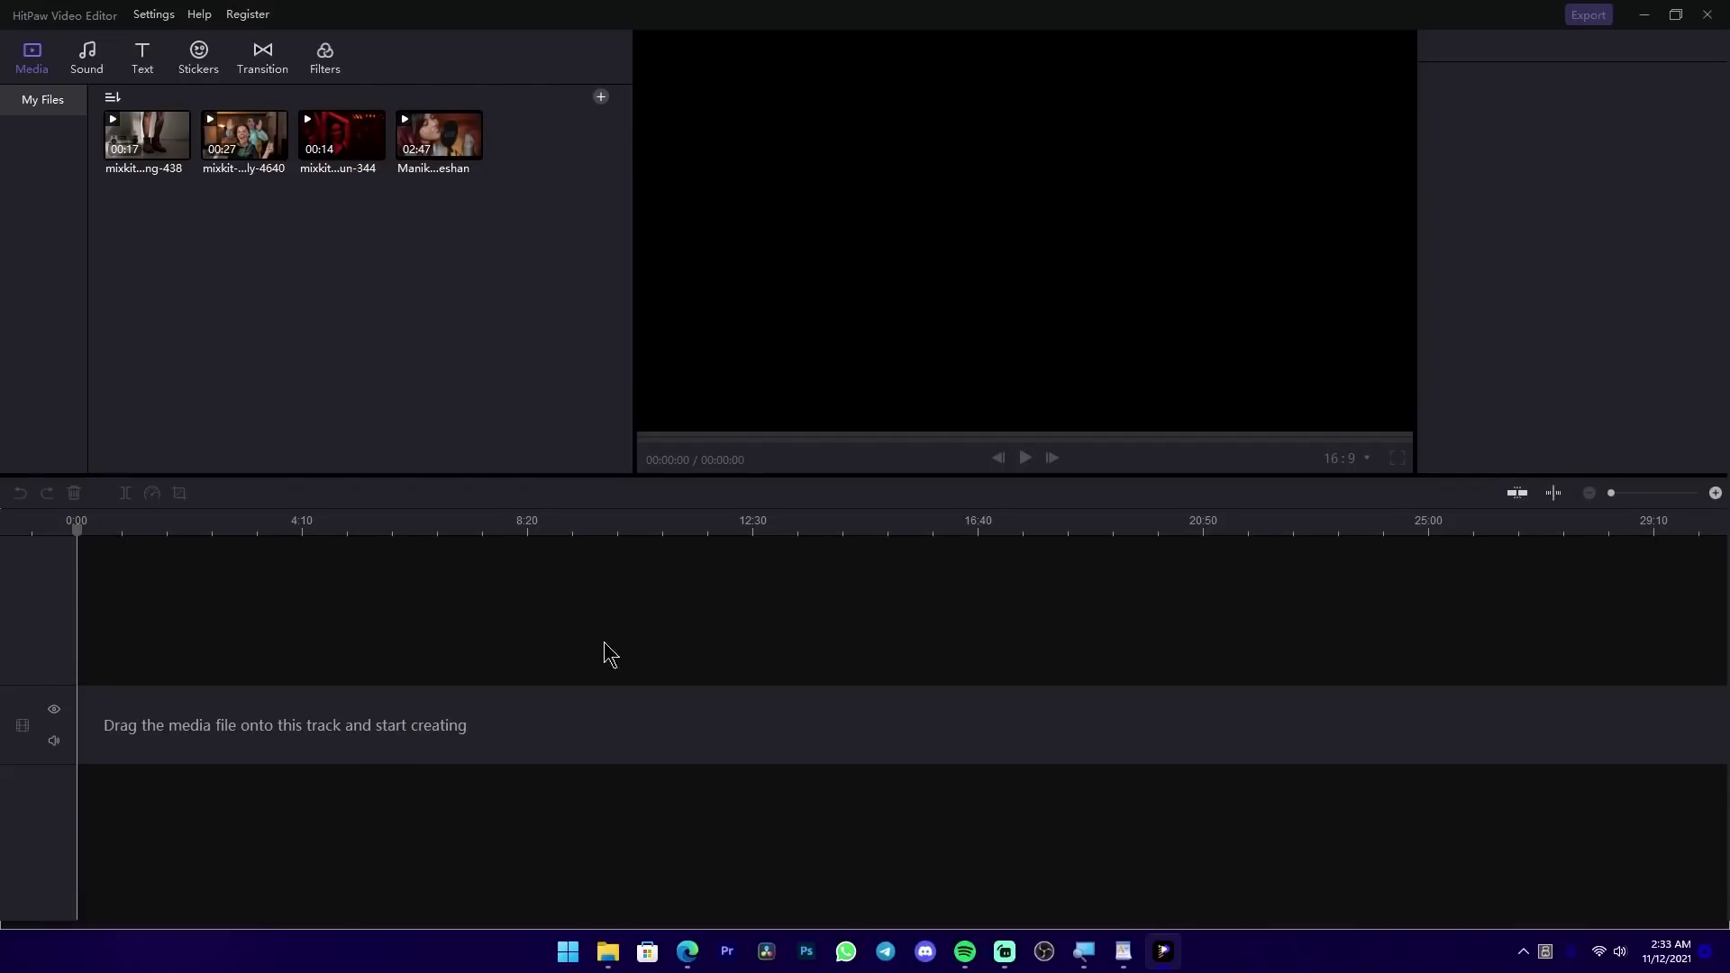
# - In Preferences, set the project aspect ratio to 1:1 after checking the frame rate options
pyautogui.click(160, 18)
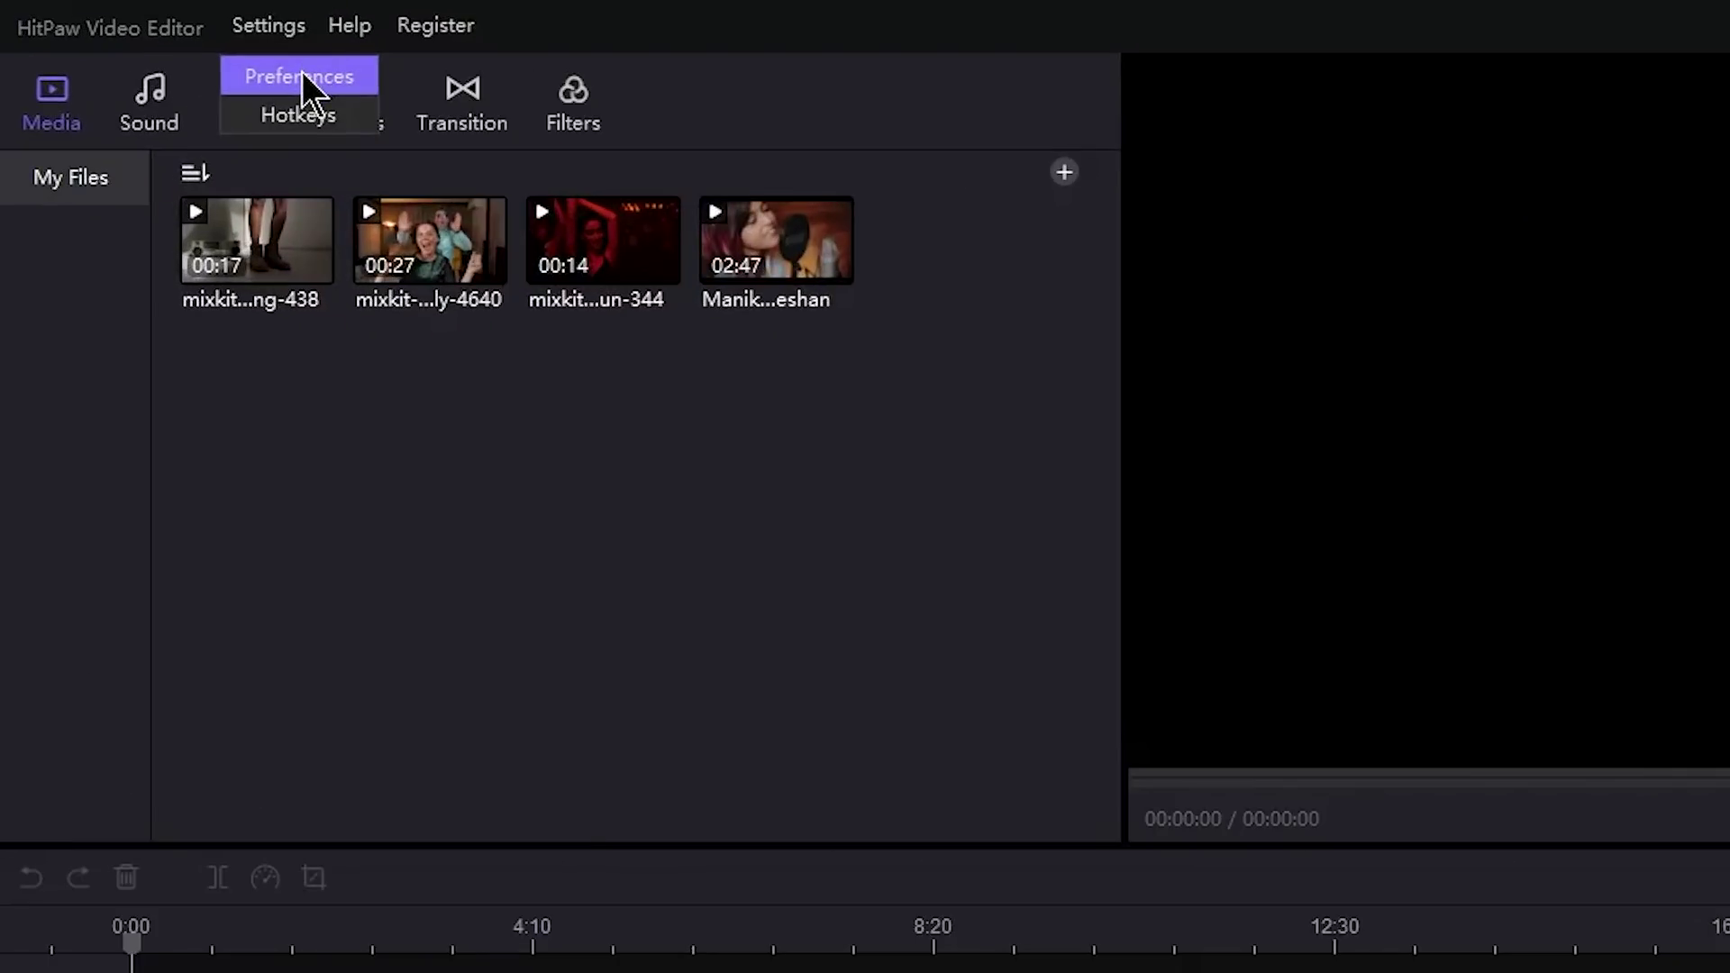
pyautogui.click(301, 73)
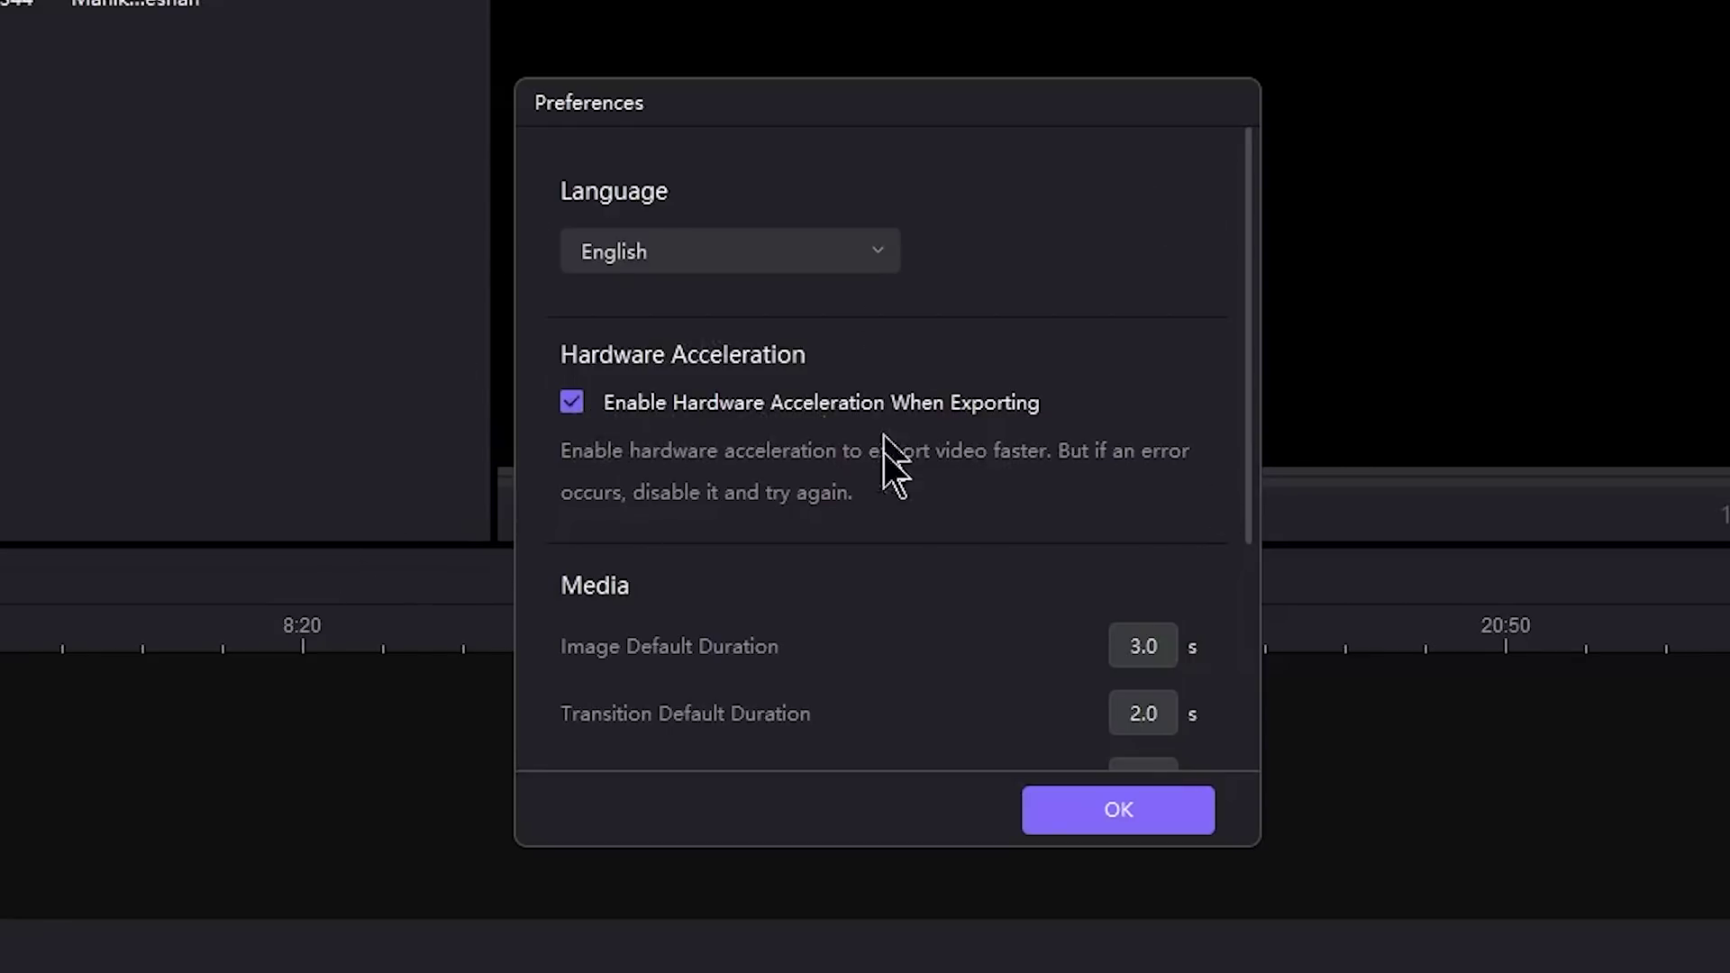
pyautogui.scroll(-3, 631, 437)
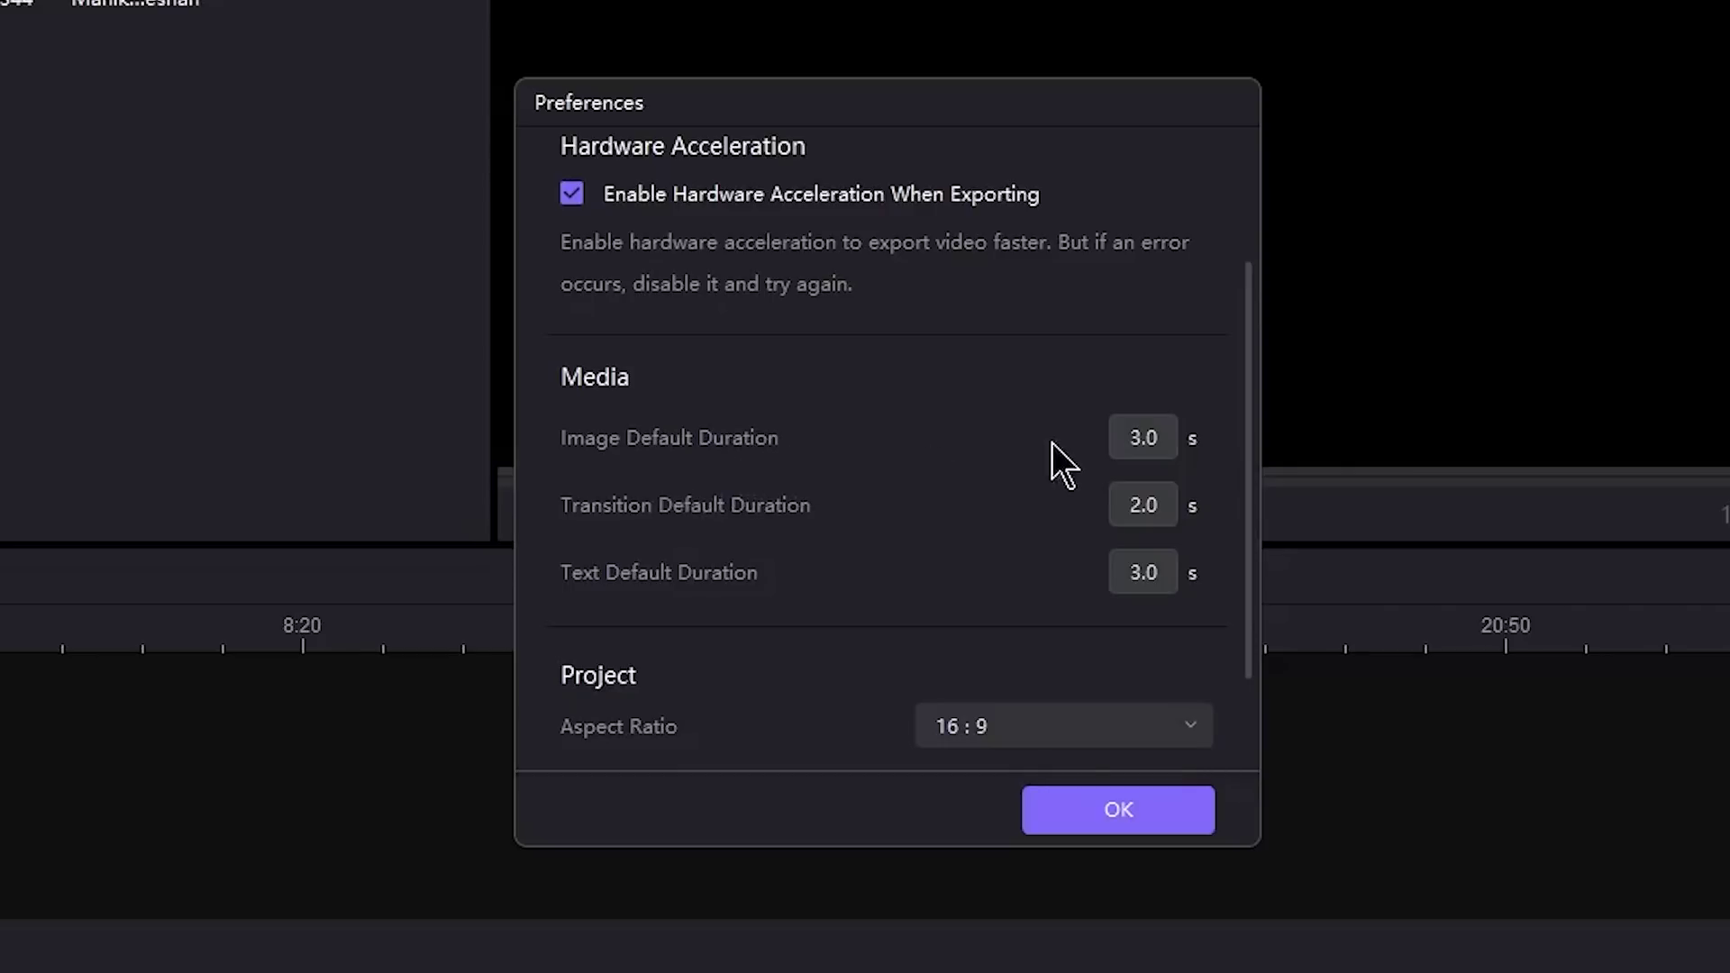
pyautogui.scroll(-2, 701, 576)
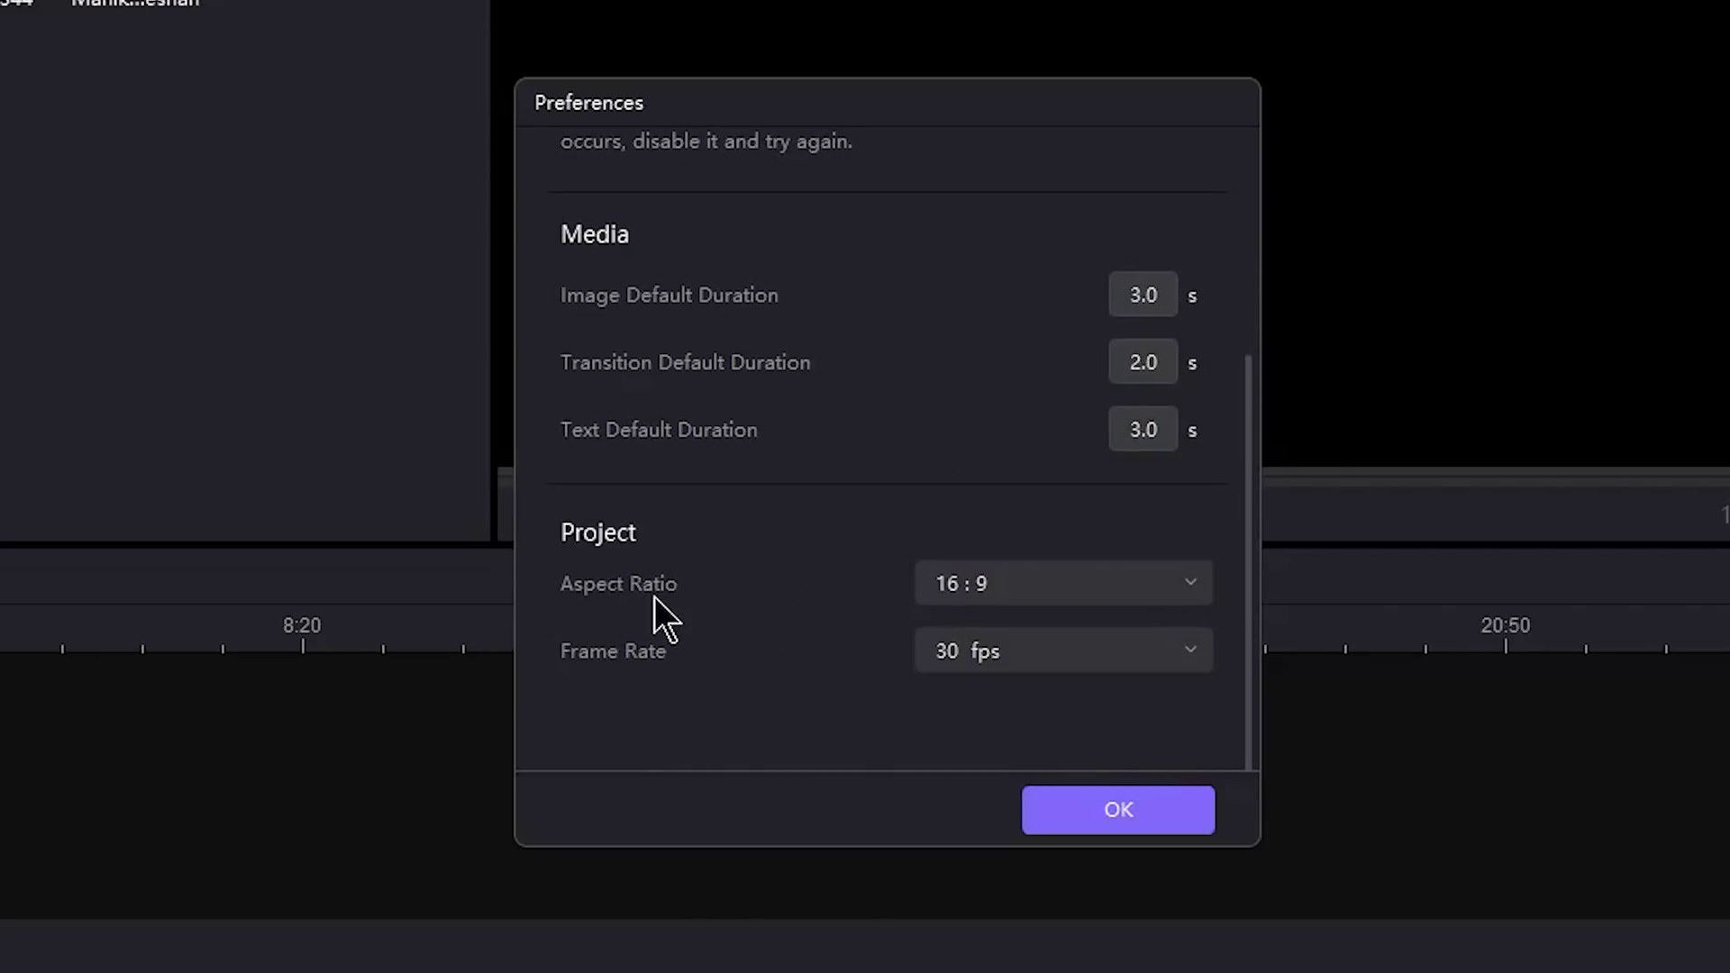
pyautogui.click(1025, 580)
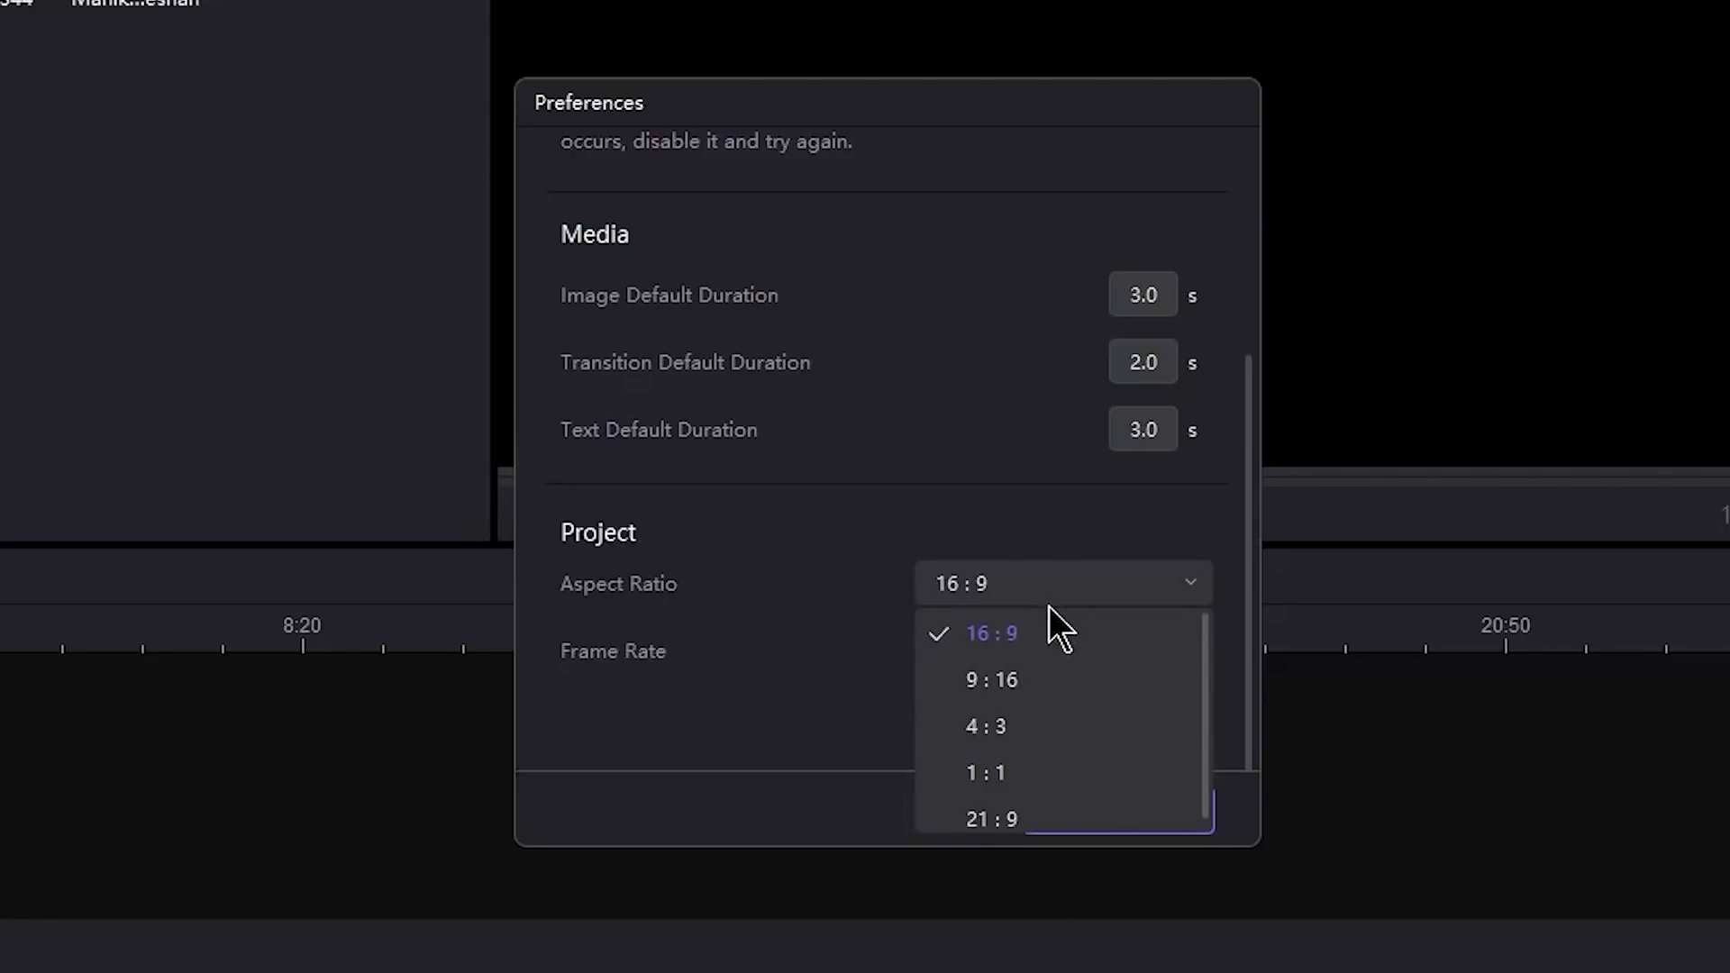
pyautogui.click(1013, 770)
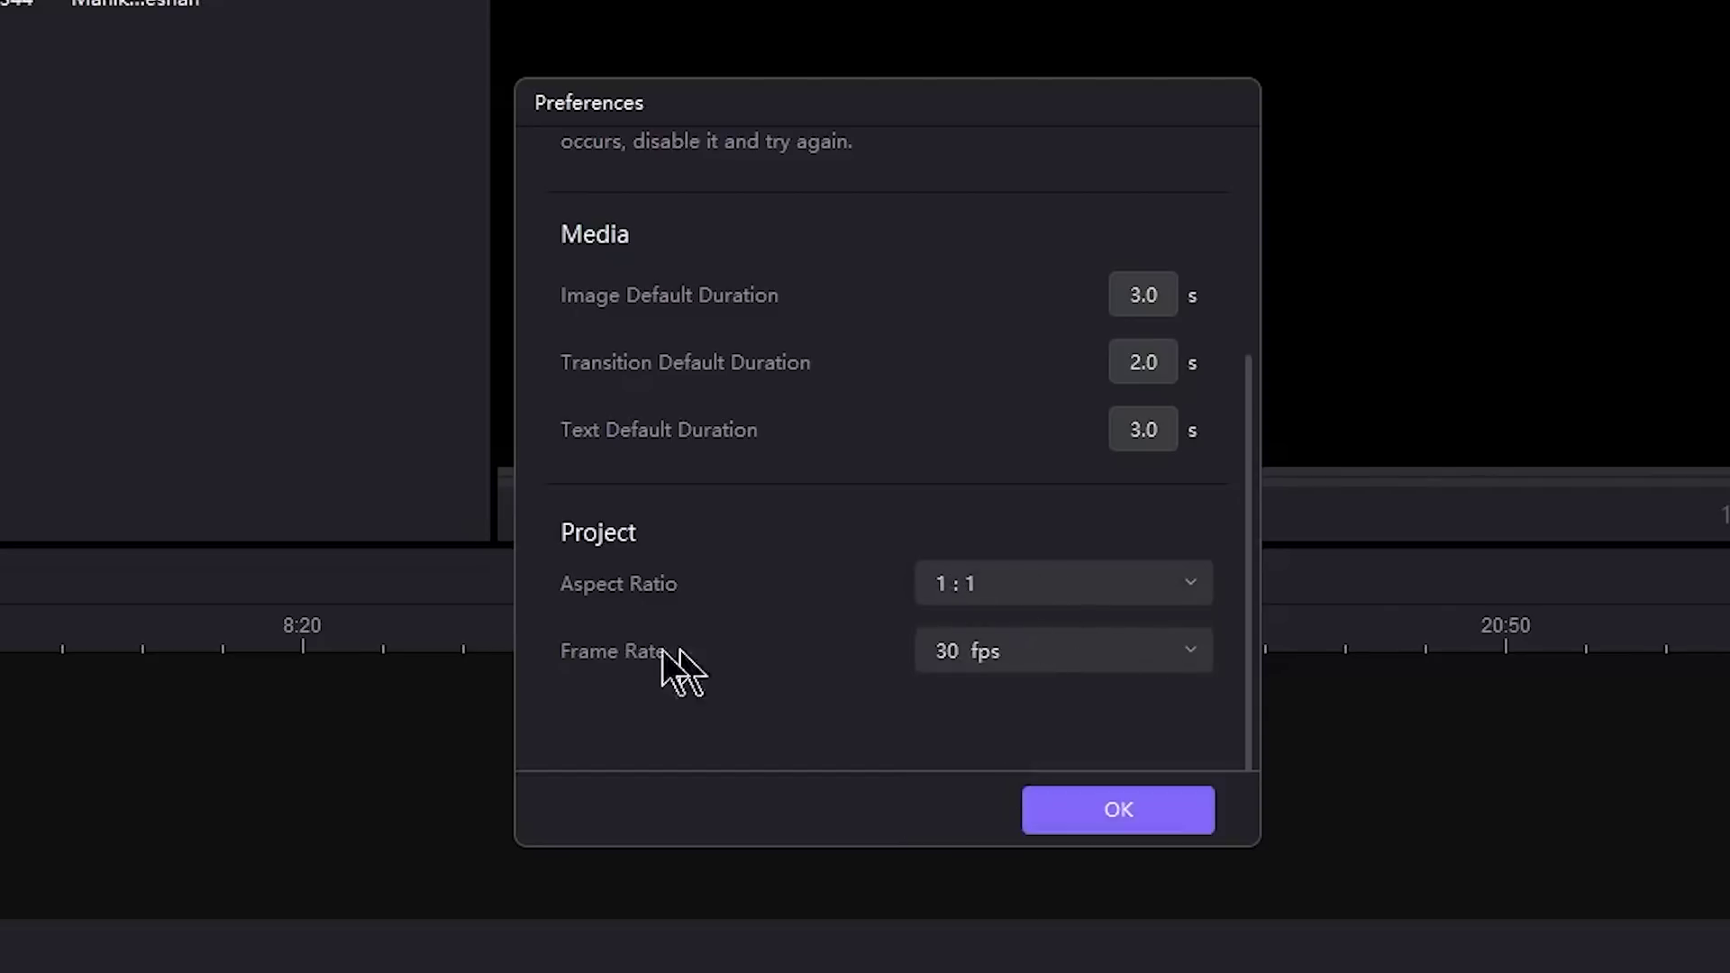
pyautogui.click(937, 651)
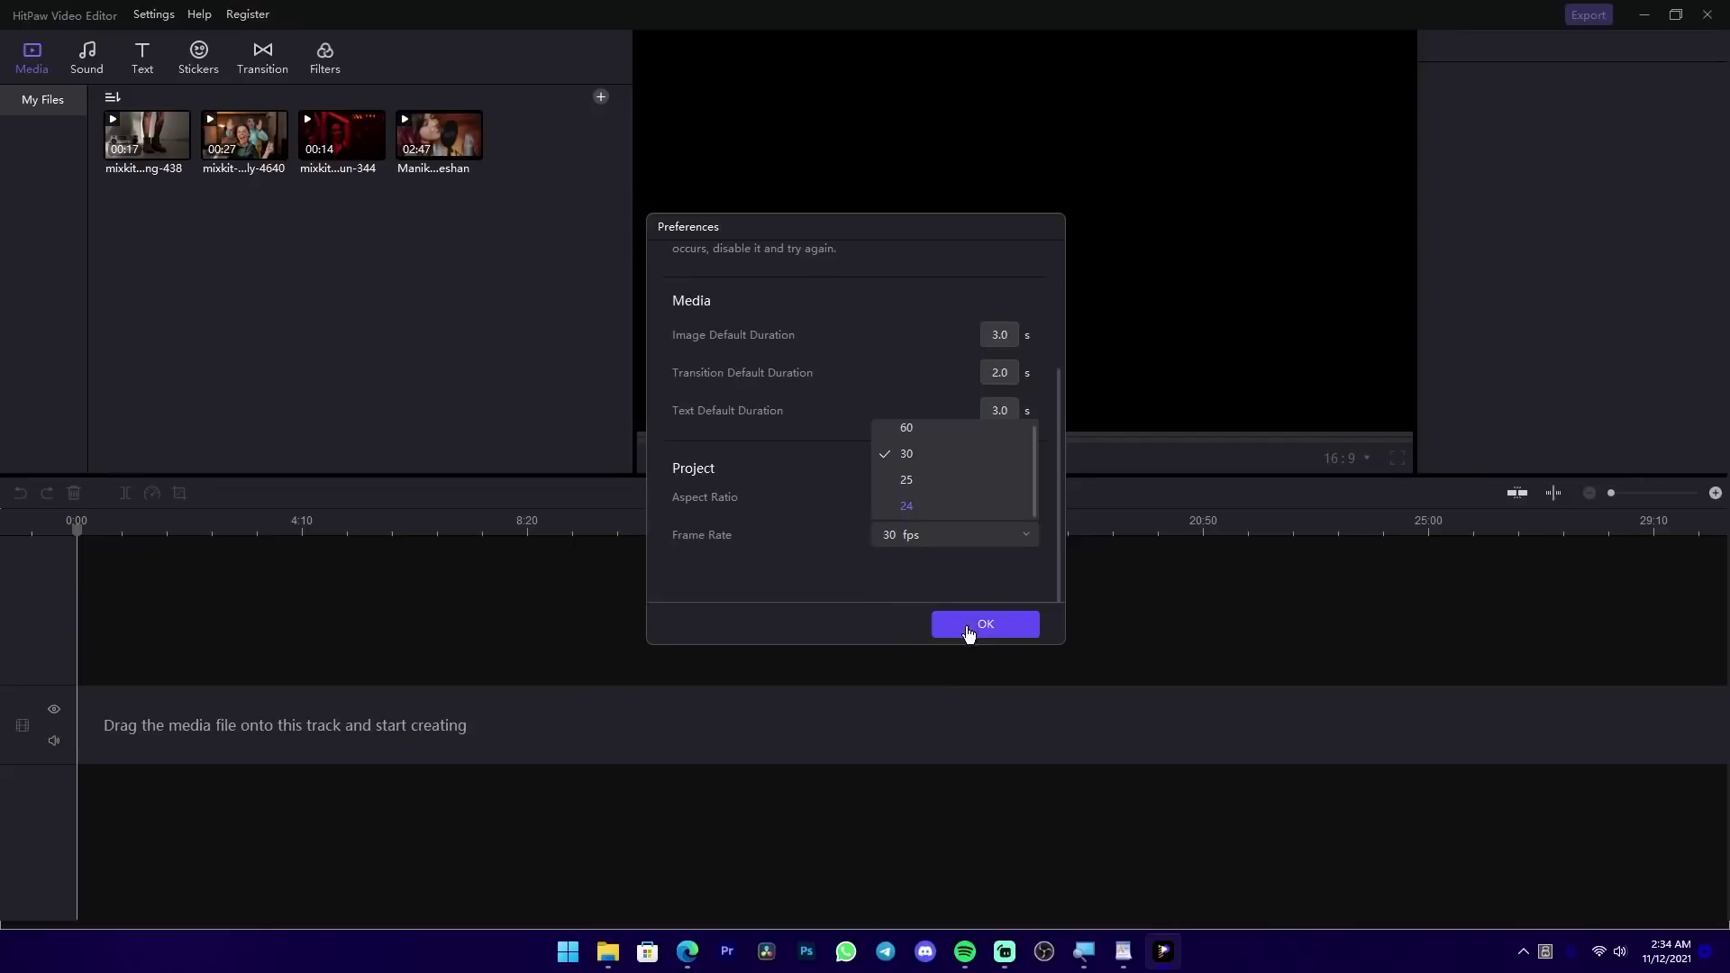
pyautogui.click(1119, 810)
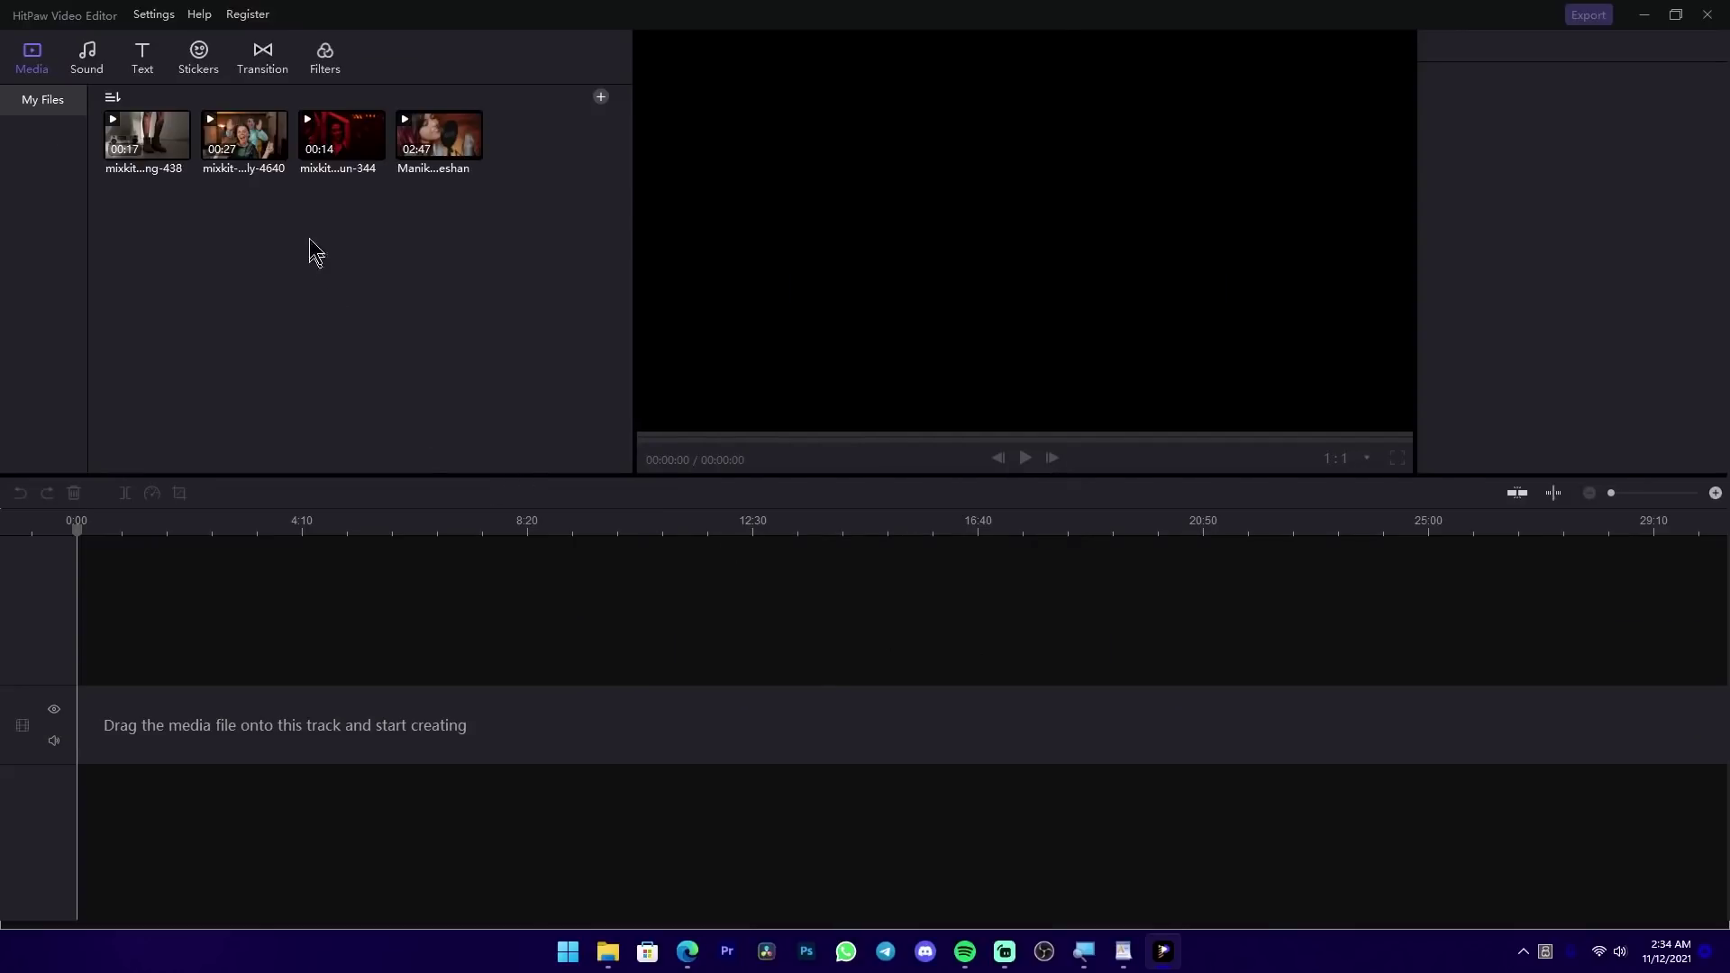
# - Add the friends-partying clip to the video track, undo a trial enlargement, and scrub through it
pyautogui.click(263, 141)
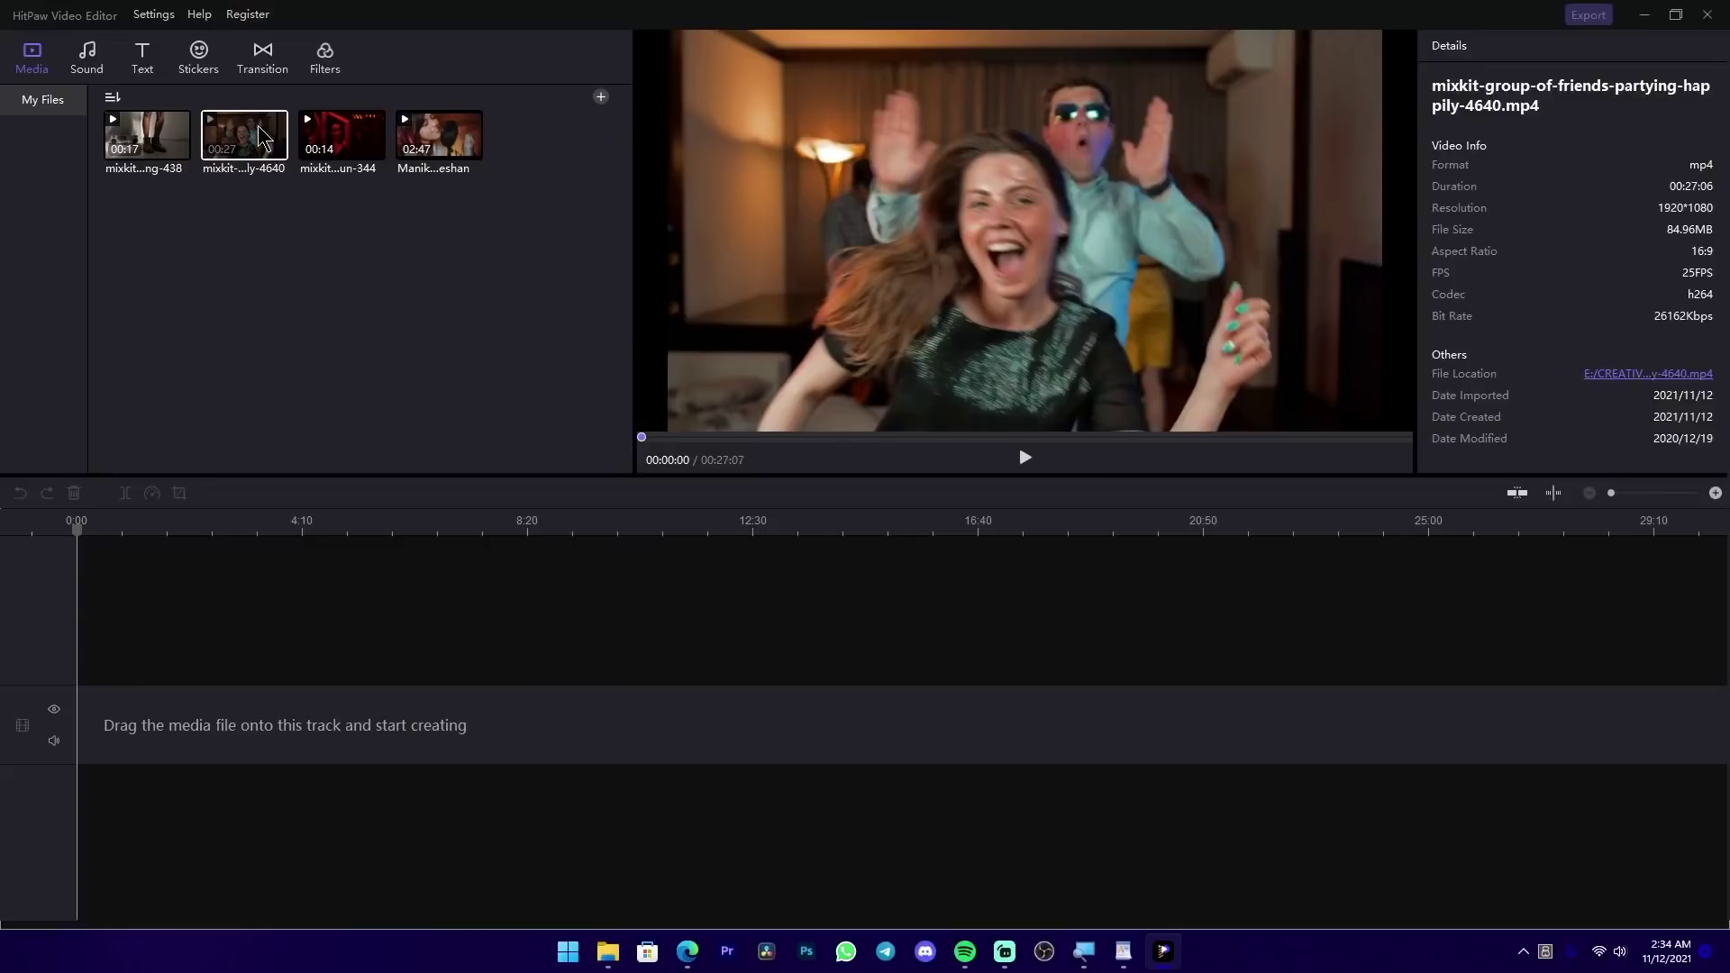
pyautogui.moveTo(263, 142); pyautogui.dragTo(185, 755)
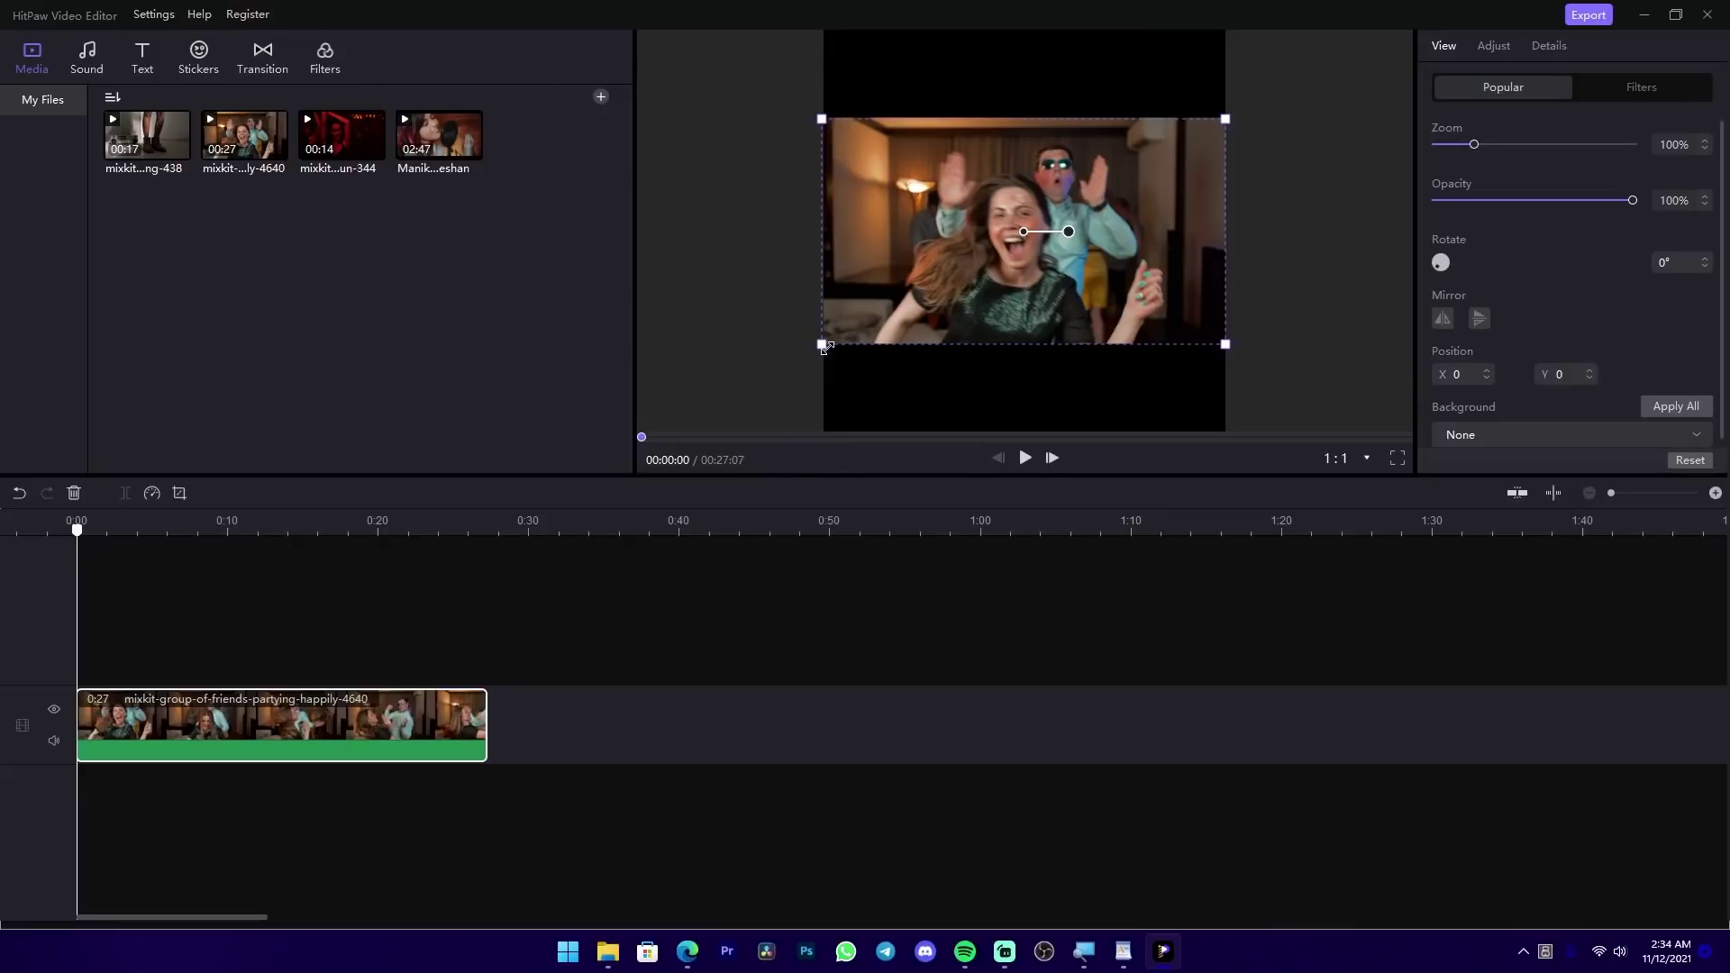
pyautogui.moveTo(824, 347); pyautogui.dragTo(628, 435)
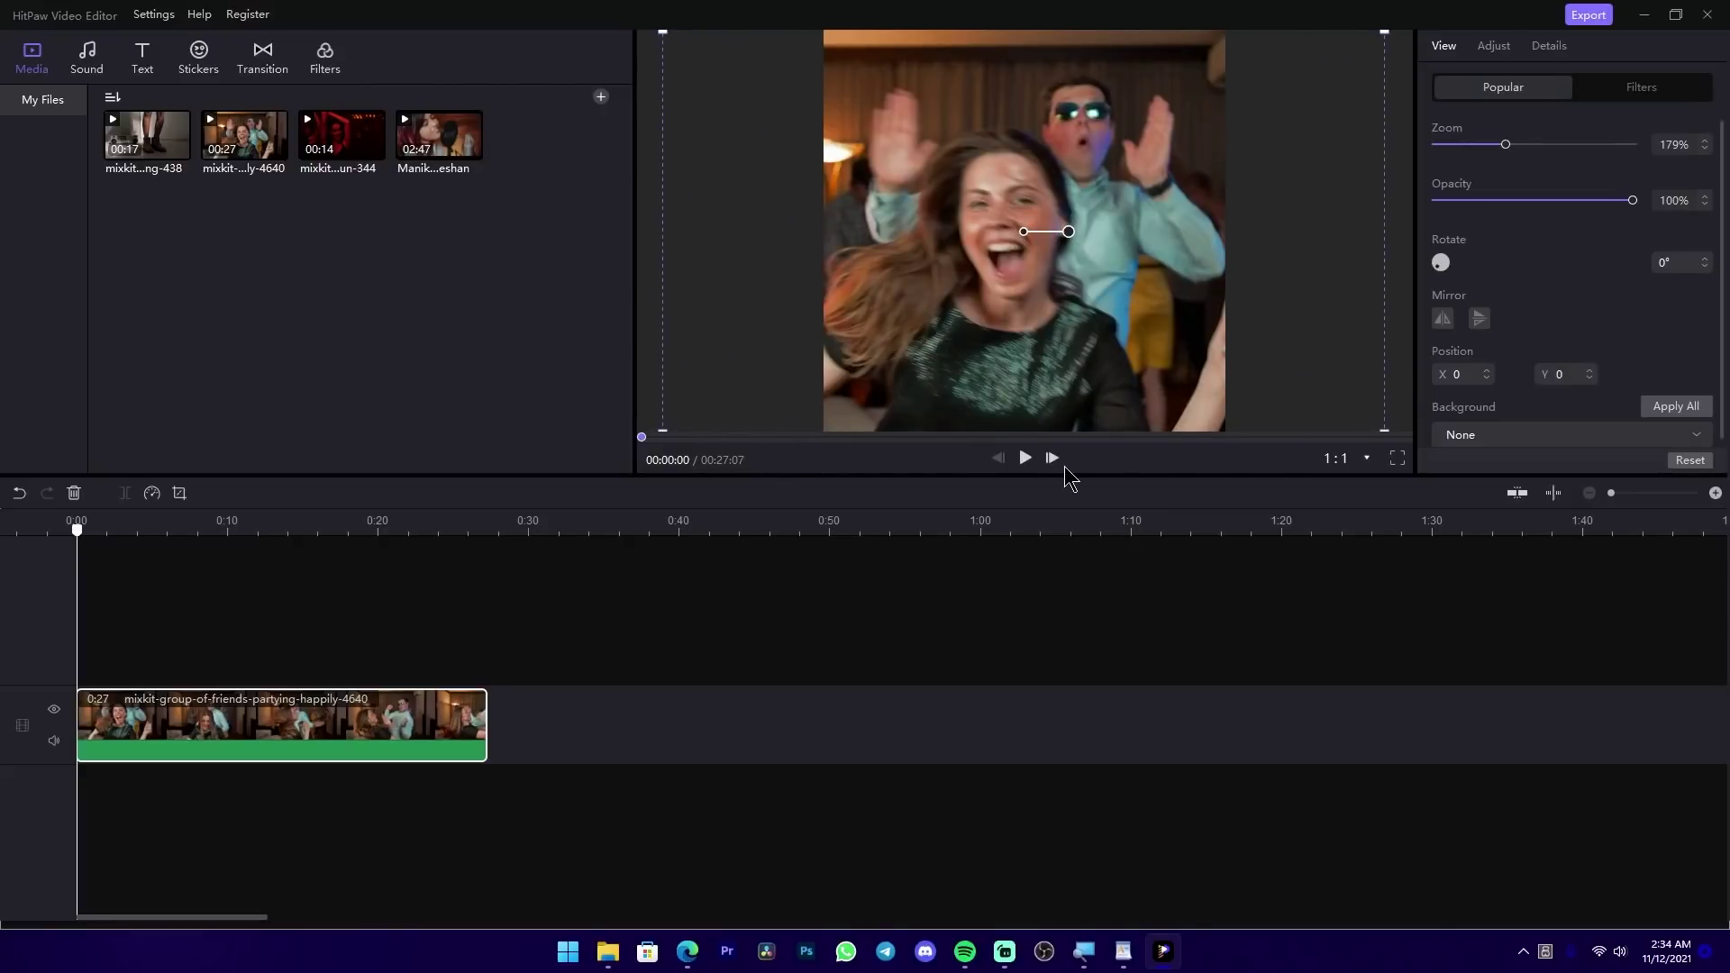
pyautogui.hotkey('ctrl', 'z')
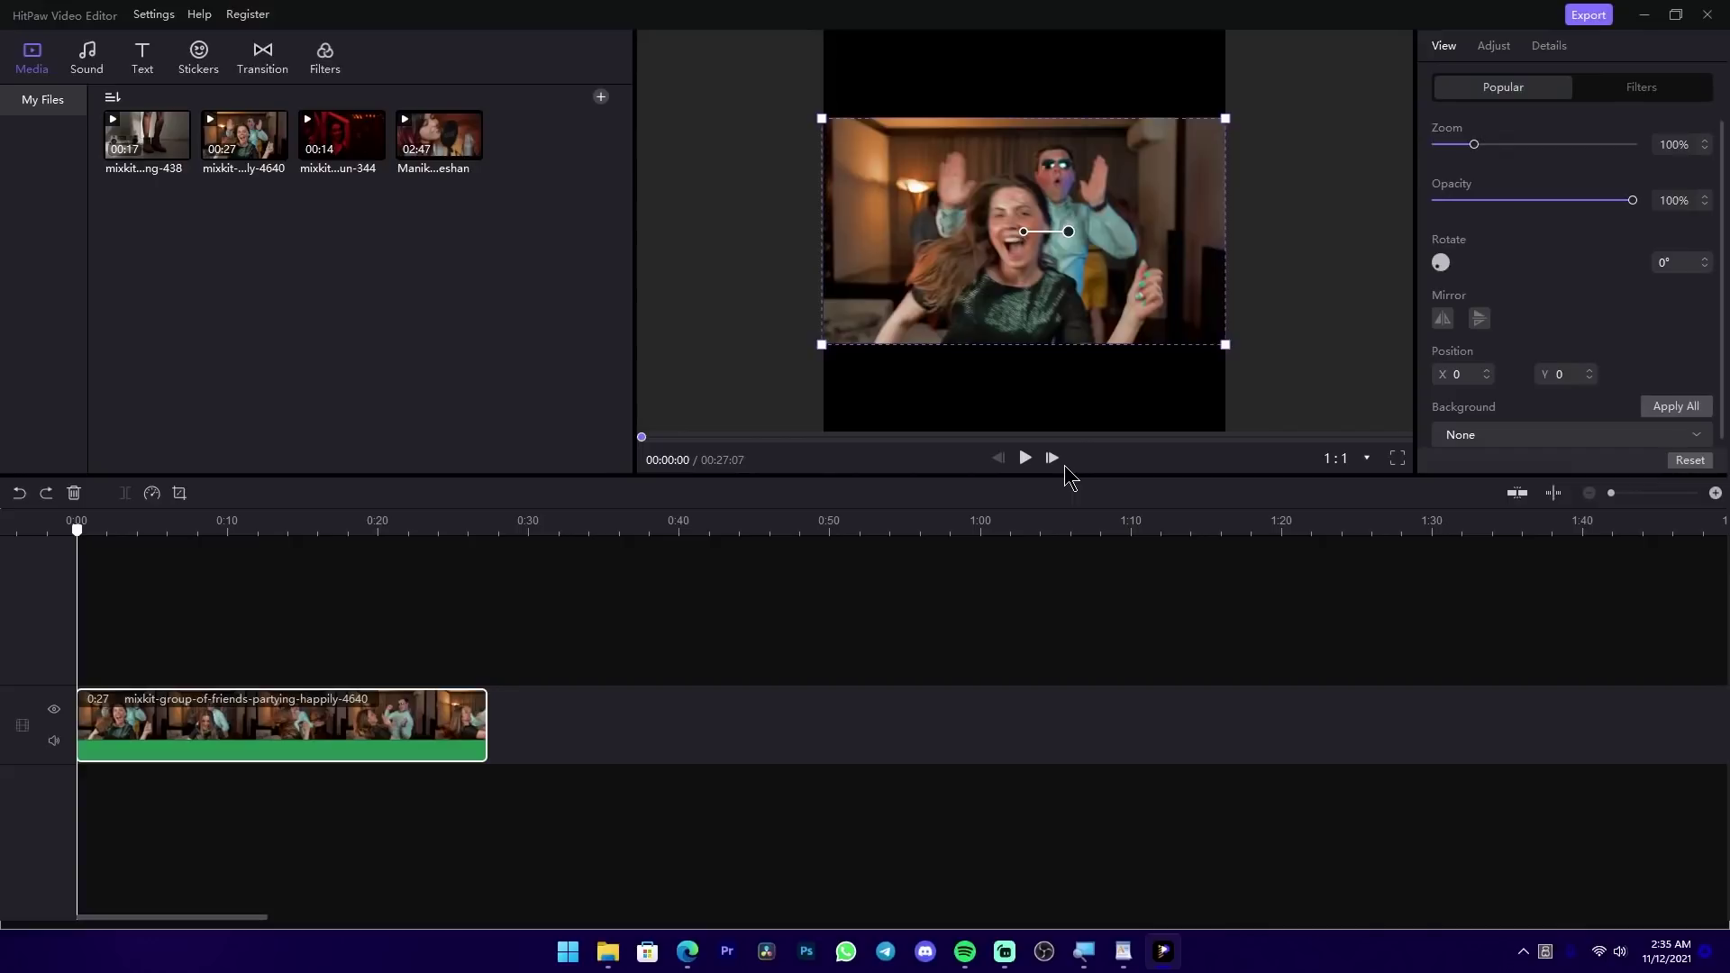
pyautogui.click(1289, 437)
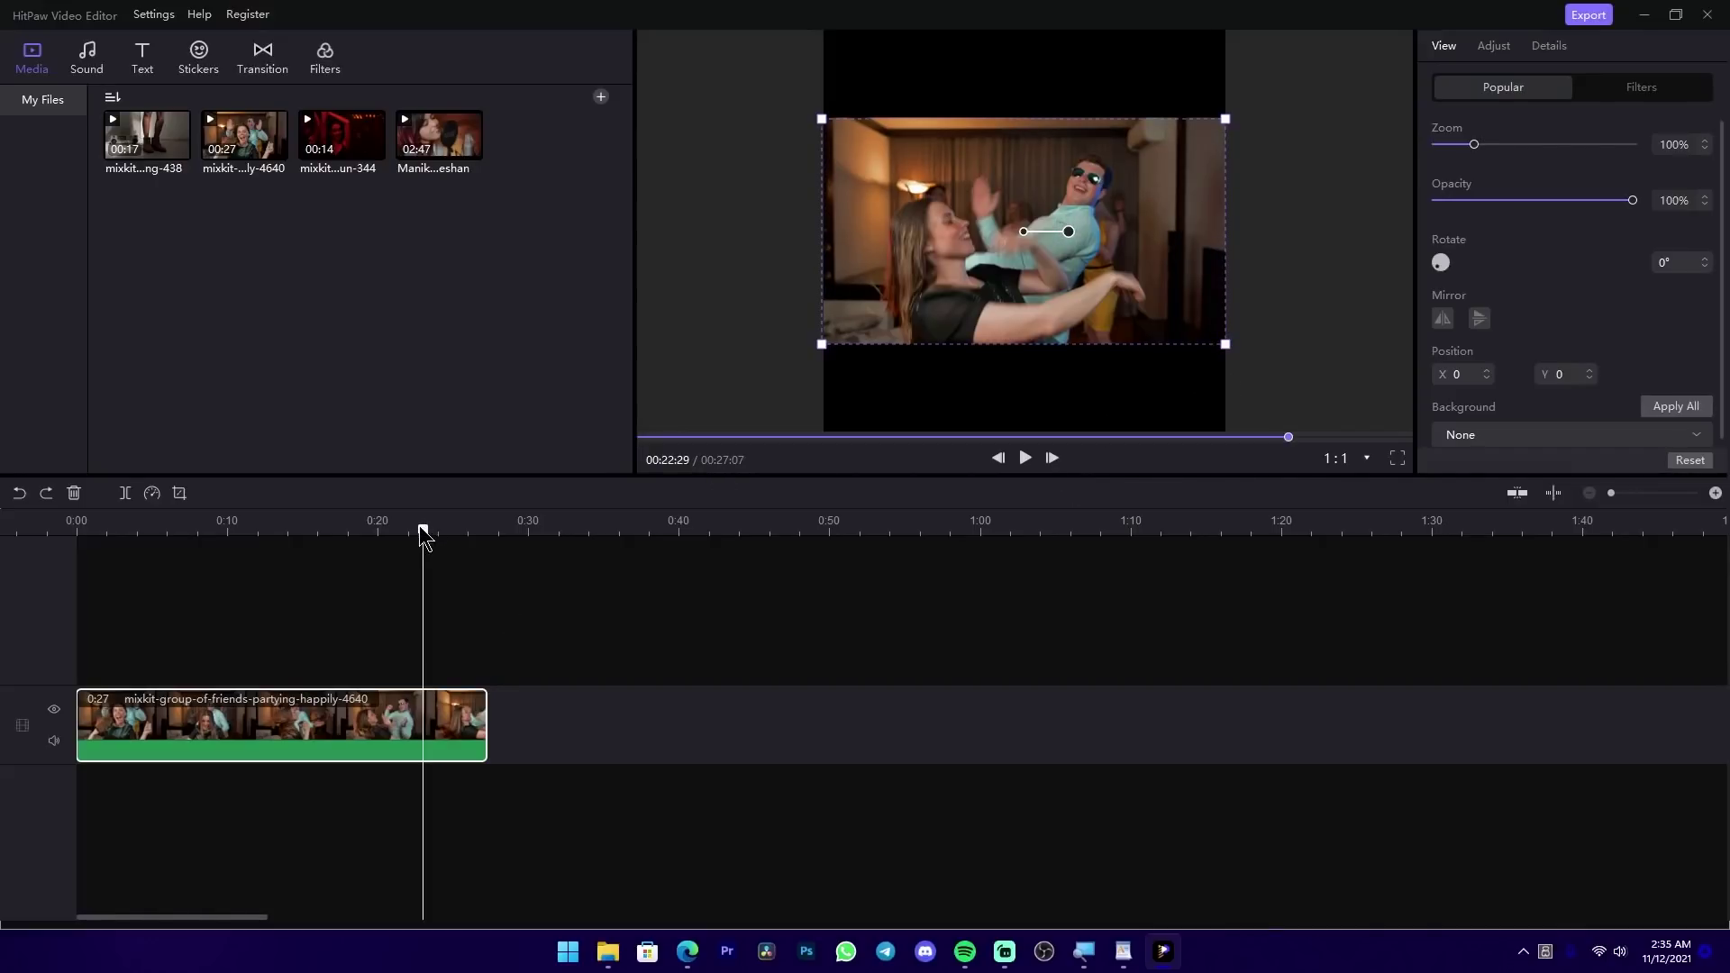
pyautogui.moveTo(421, 528); pyautogui.dragTo(314, 553)
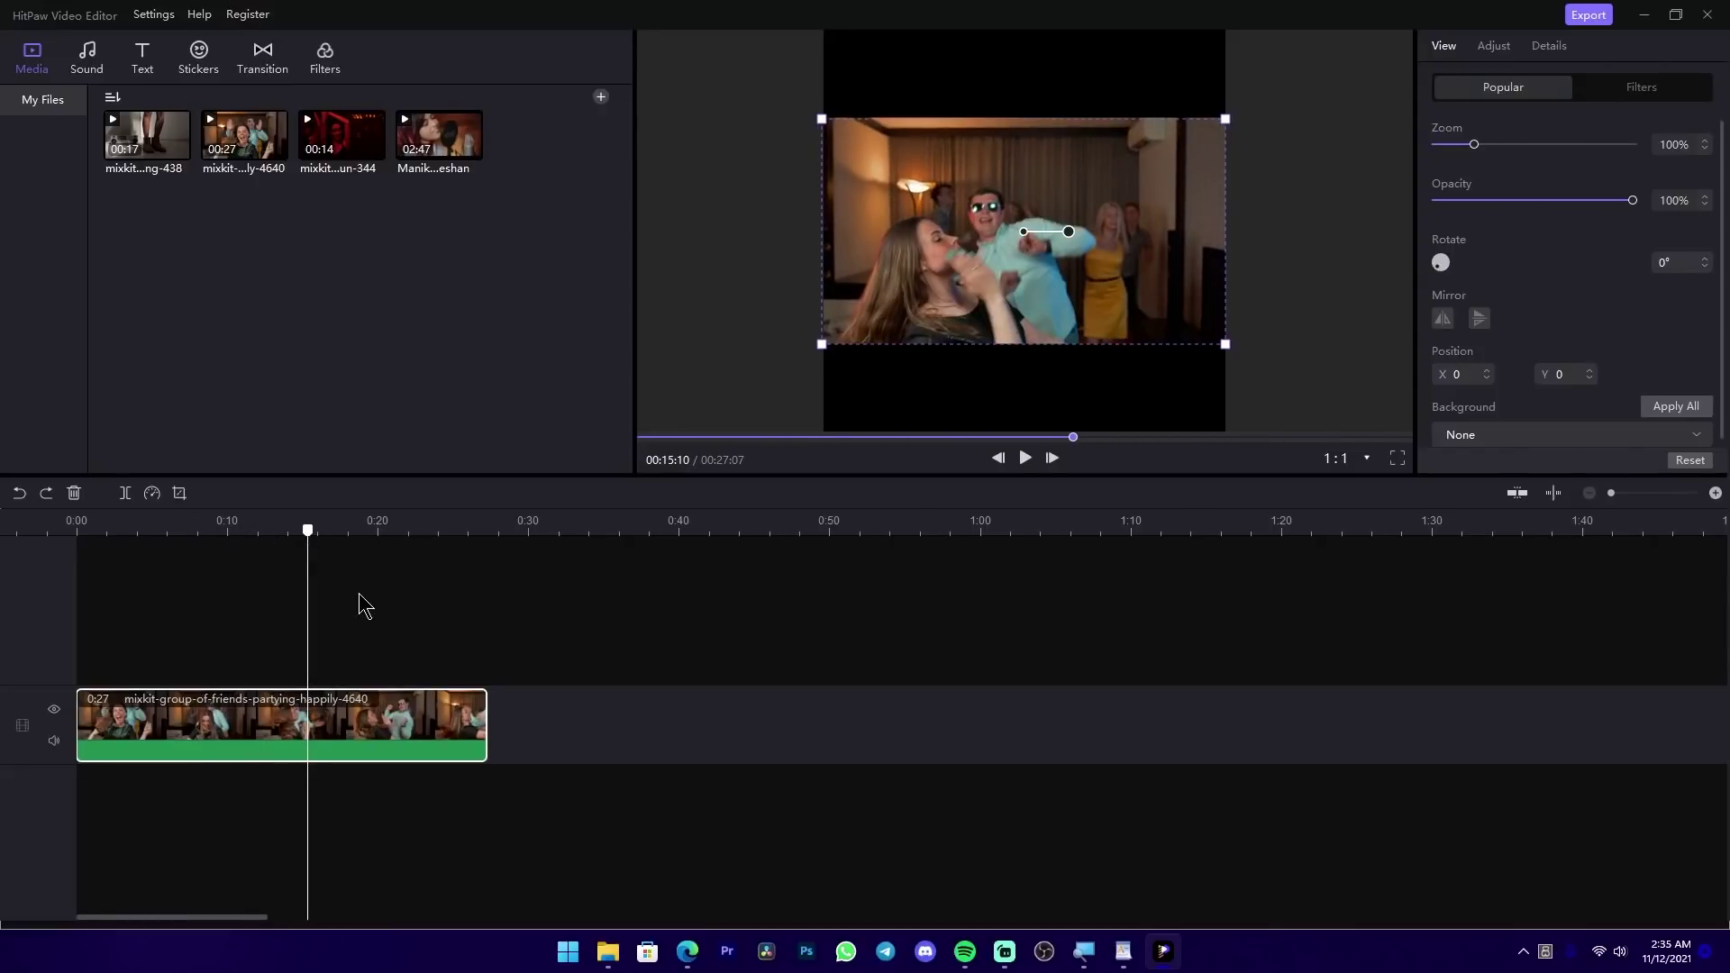
pyautogui.scroll(4, 358, 593)
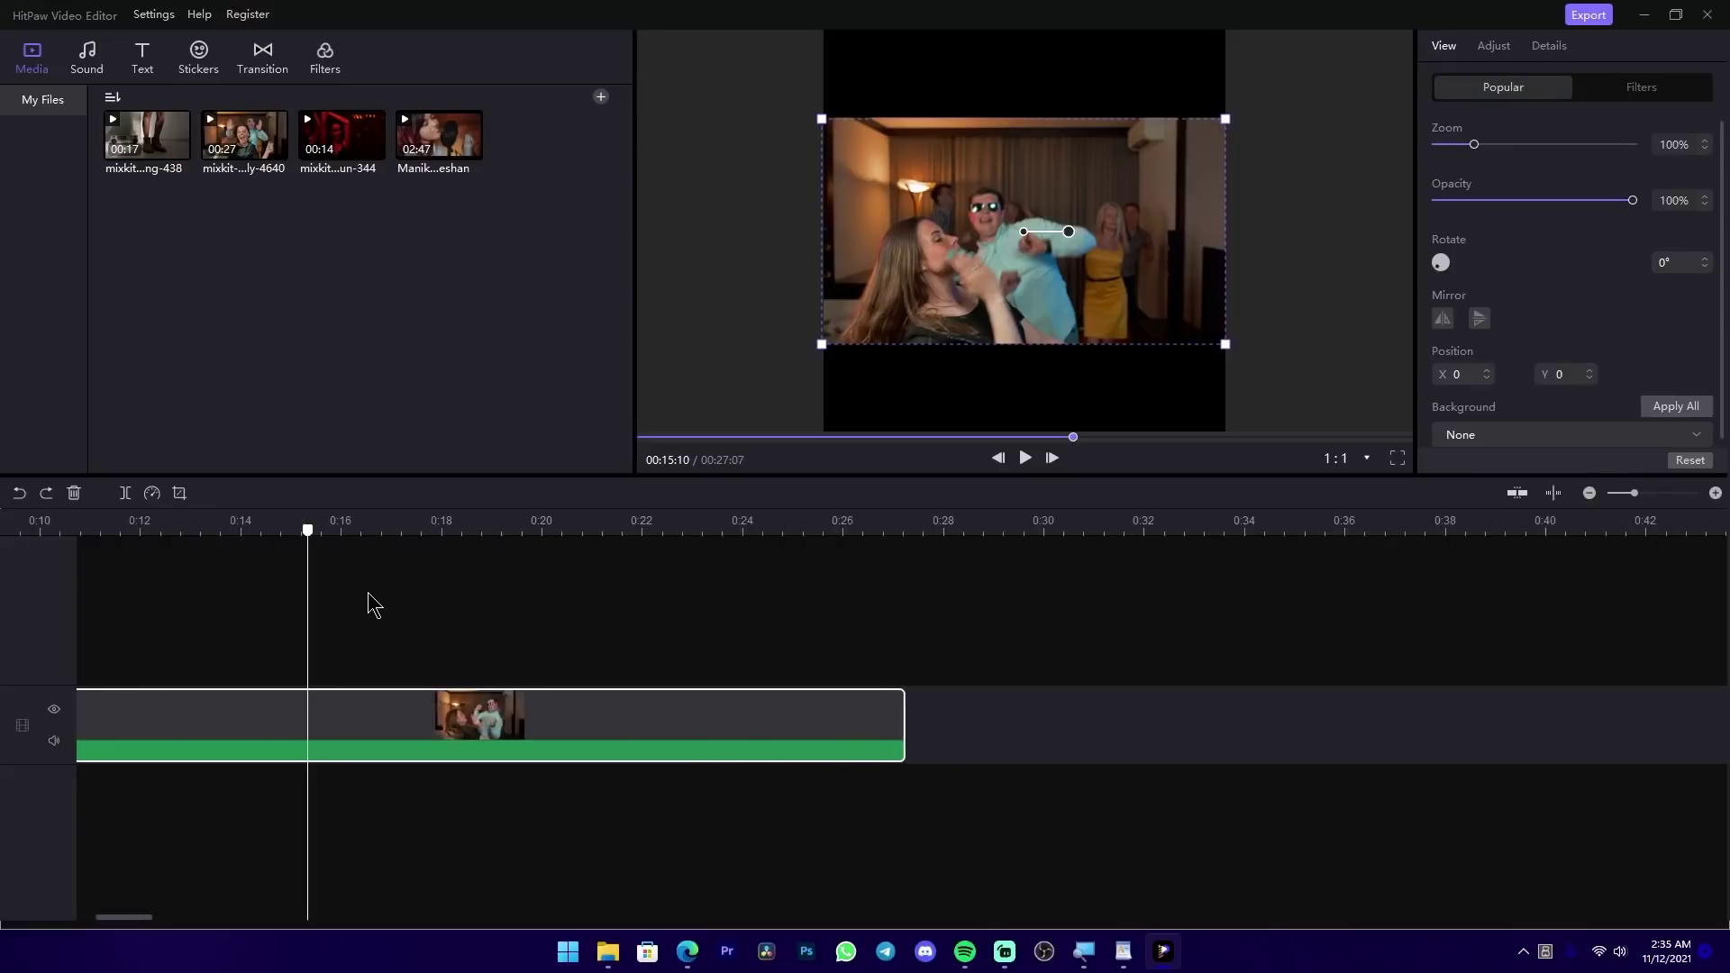
pyautogui.click(171, 906)
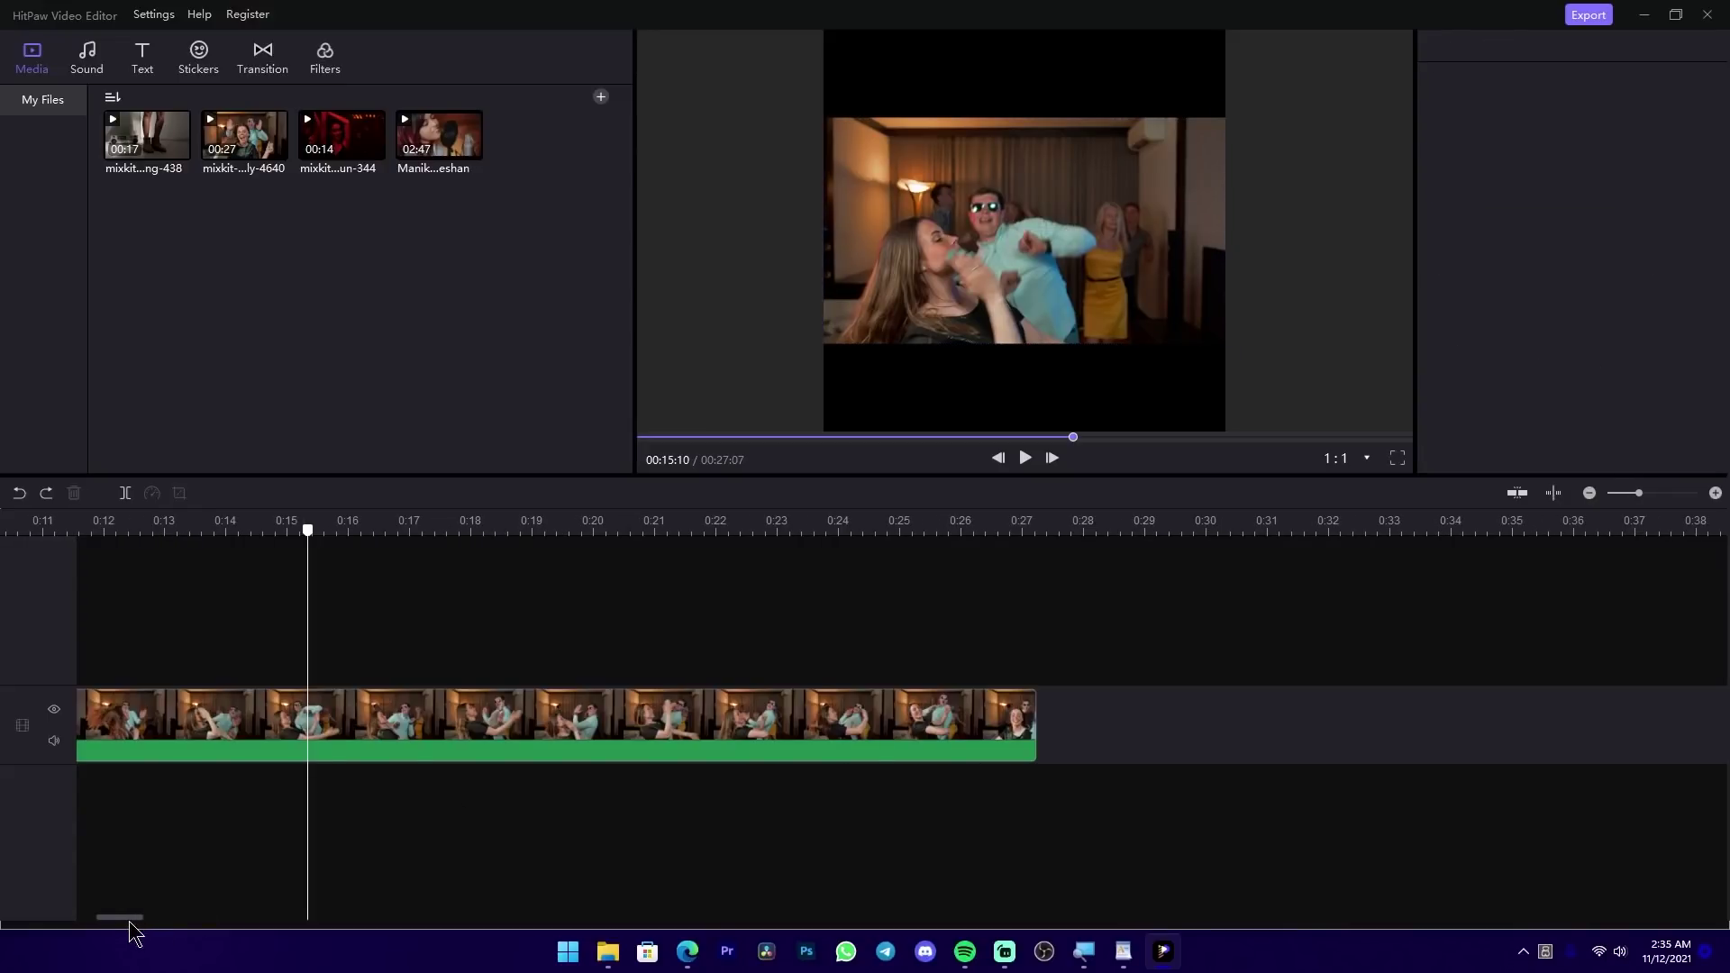
pyautogui.moveTo(125, 921)
pyautogui.mouseDown()
pyautogui.moveTo(159, 921)
pyautogui.moveTo(93, 926)
pyautogui.mouseUp()
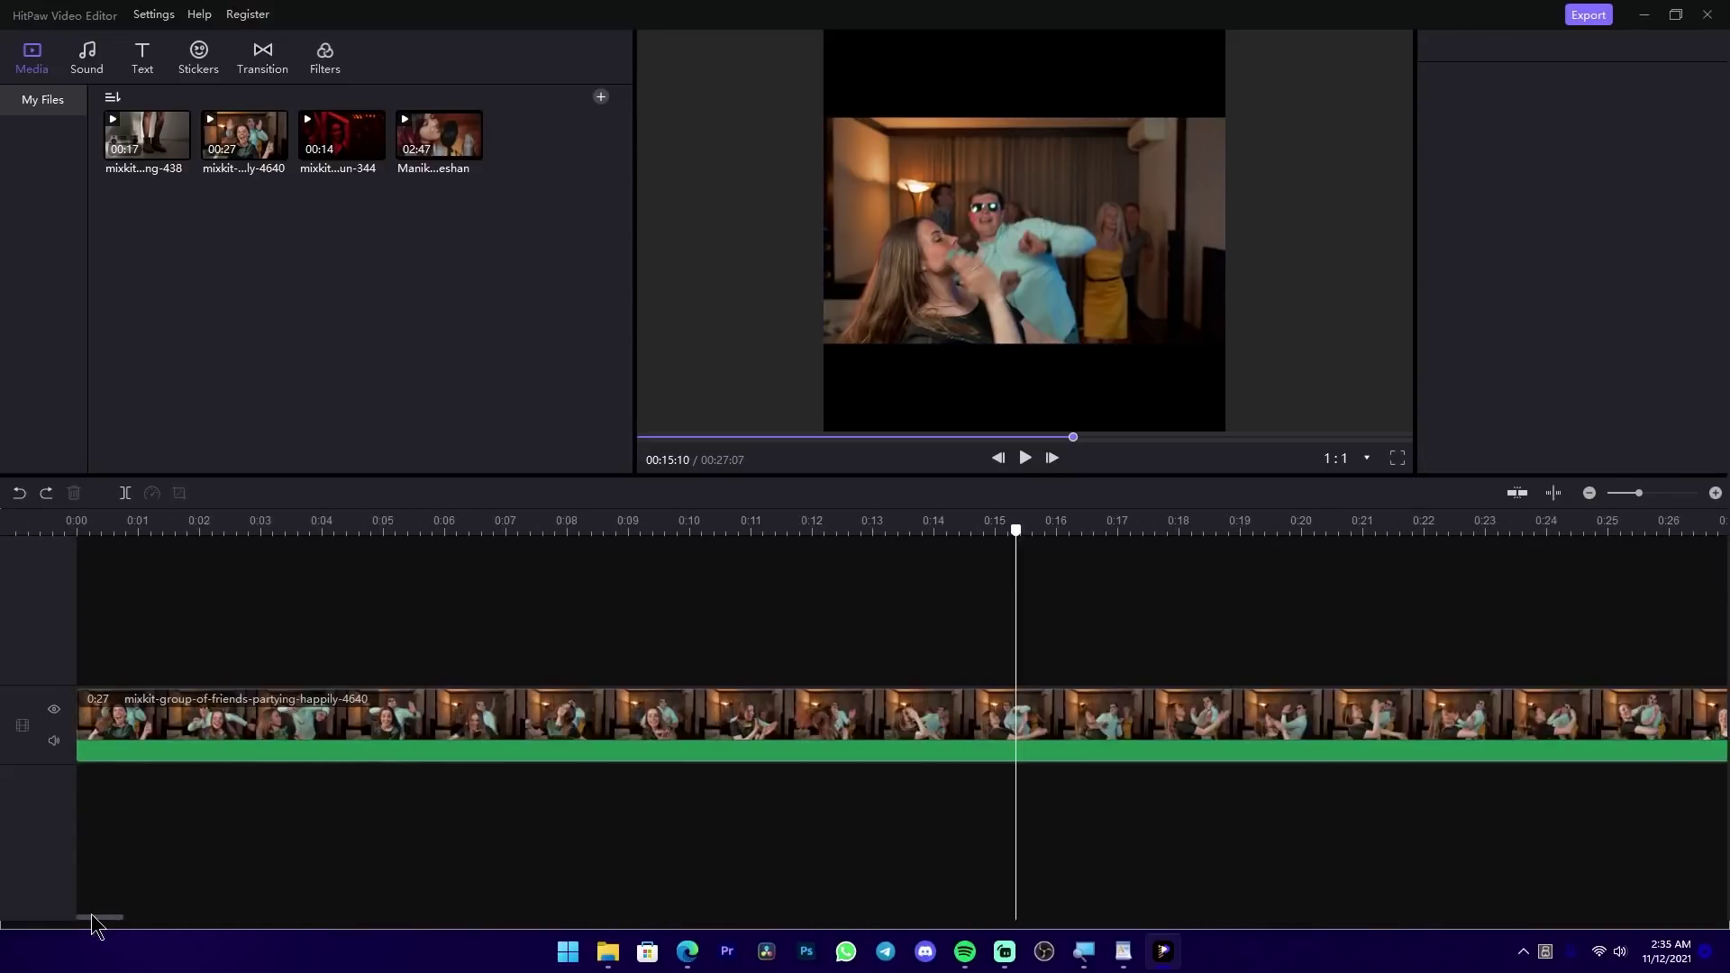
pyautogui.click(1090, 408)
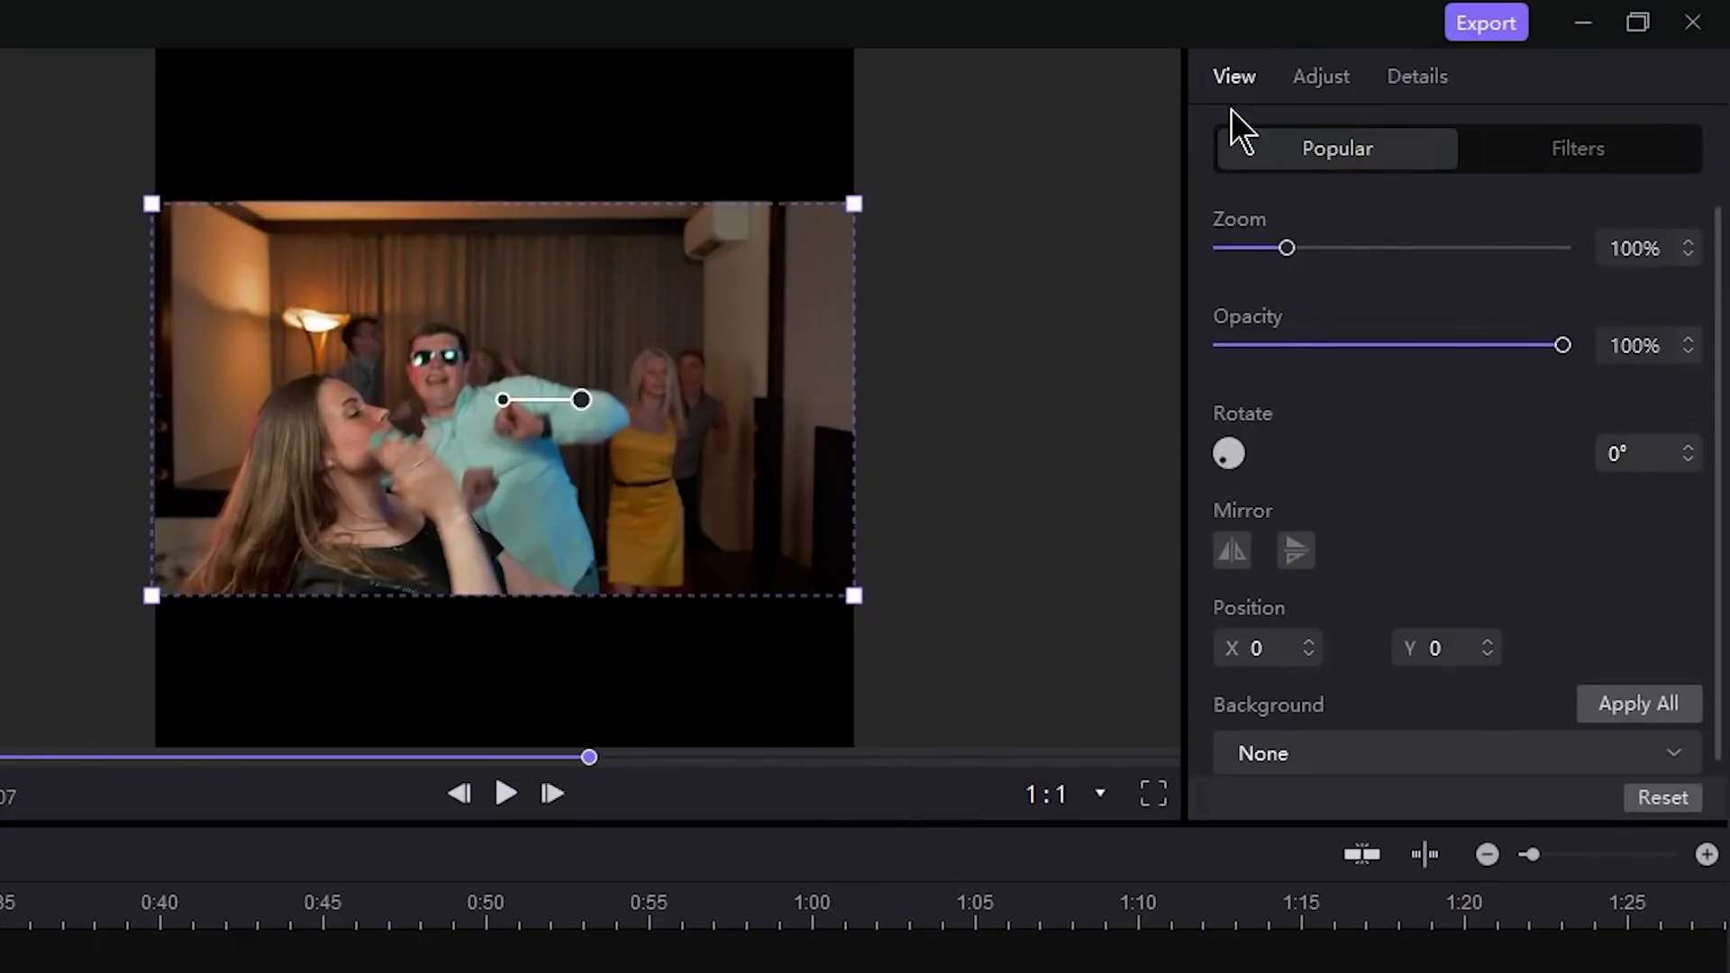
# - Try the party clip's Brightness, Contrast and Saturation sliders, leaving the adjustments at 0%
pyautogui.click(1323, 76)
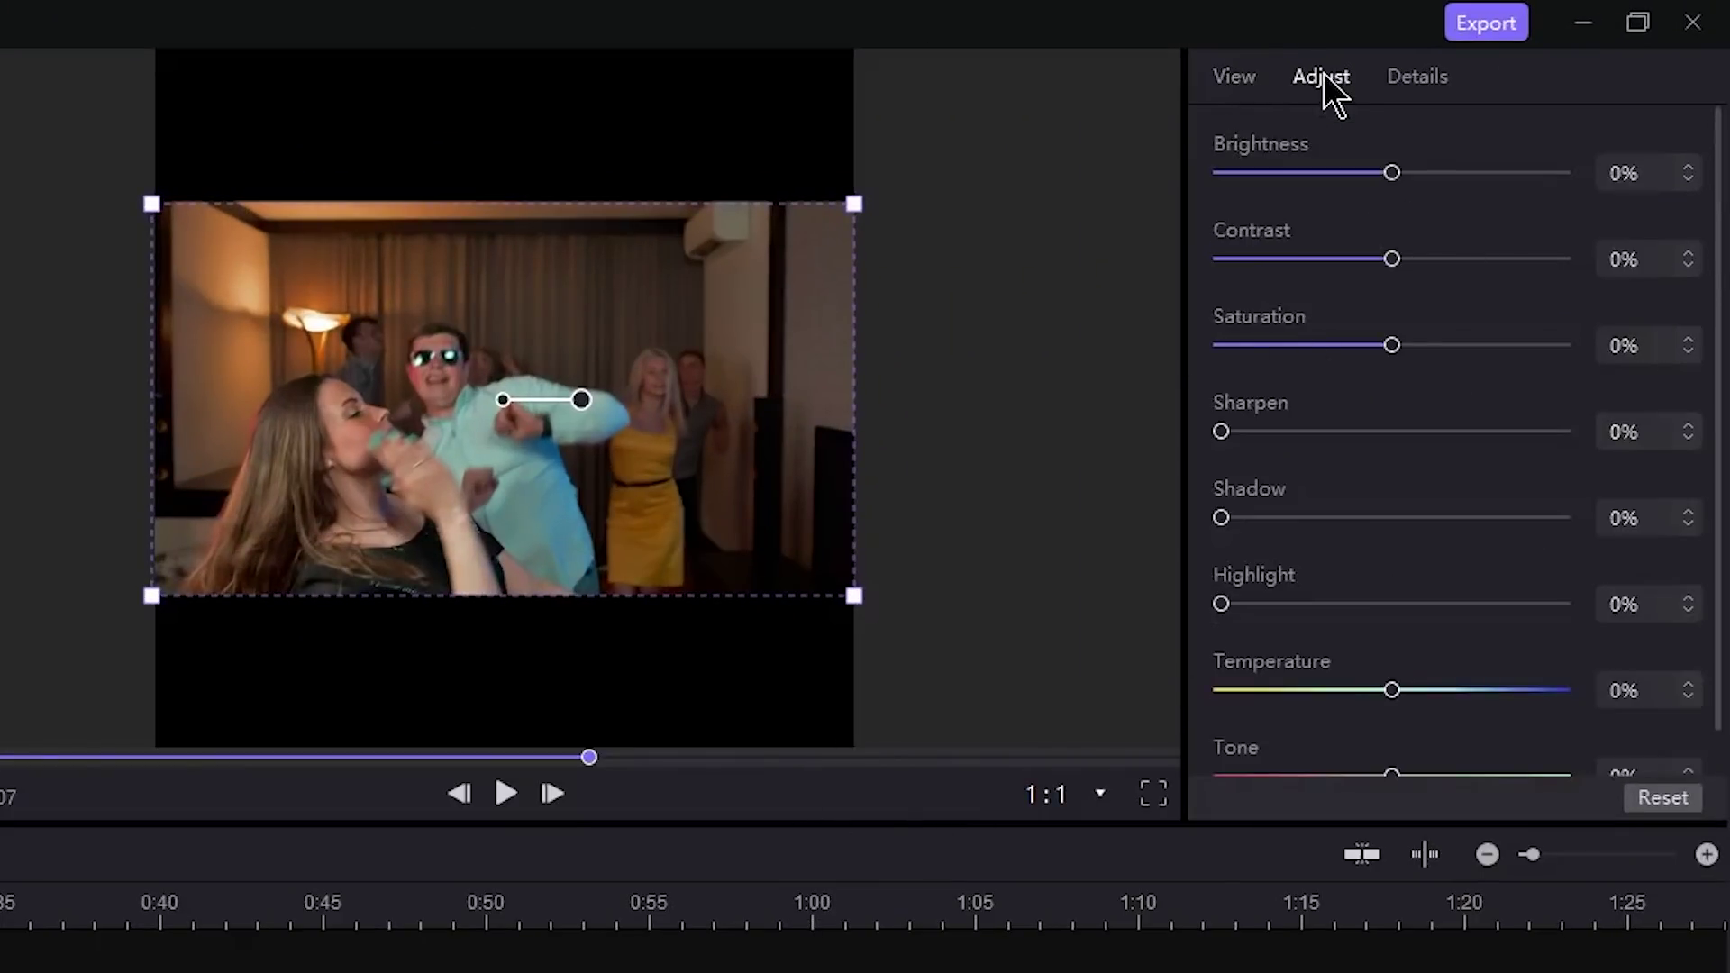
pyautogui.click(1427, 81)
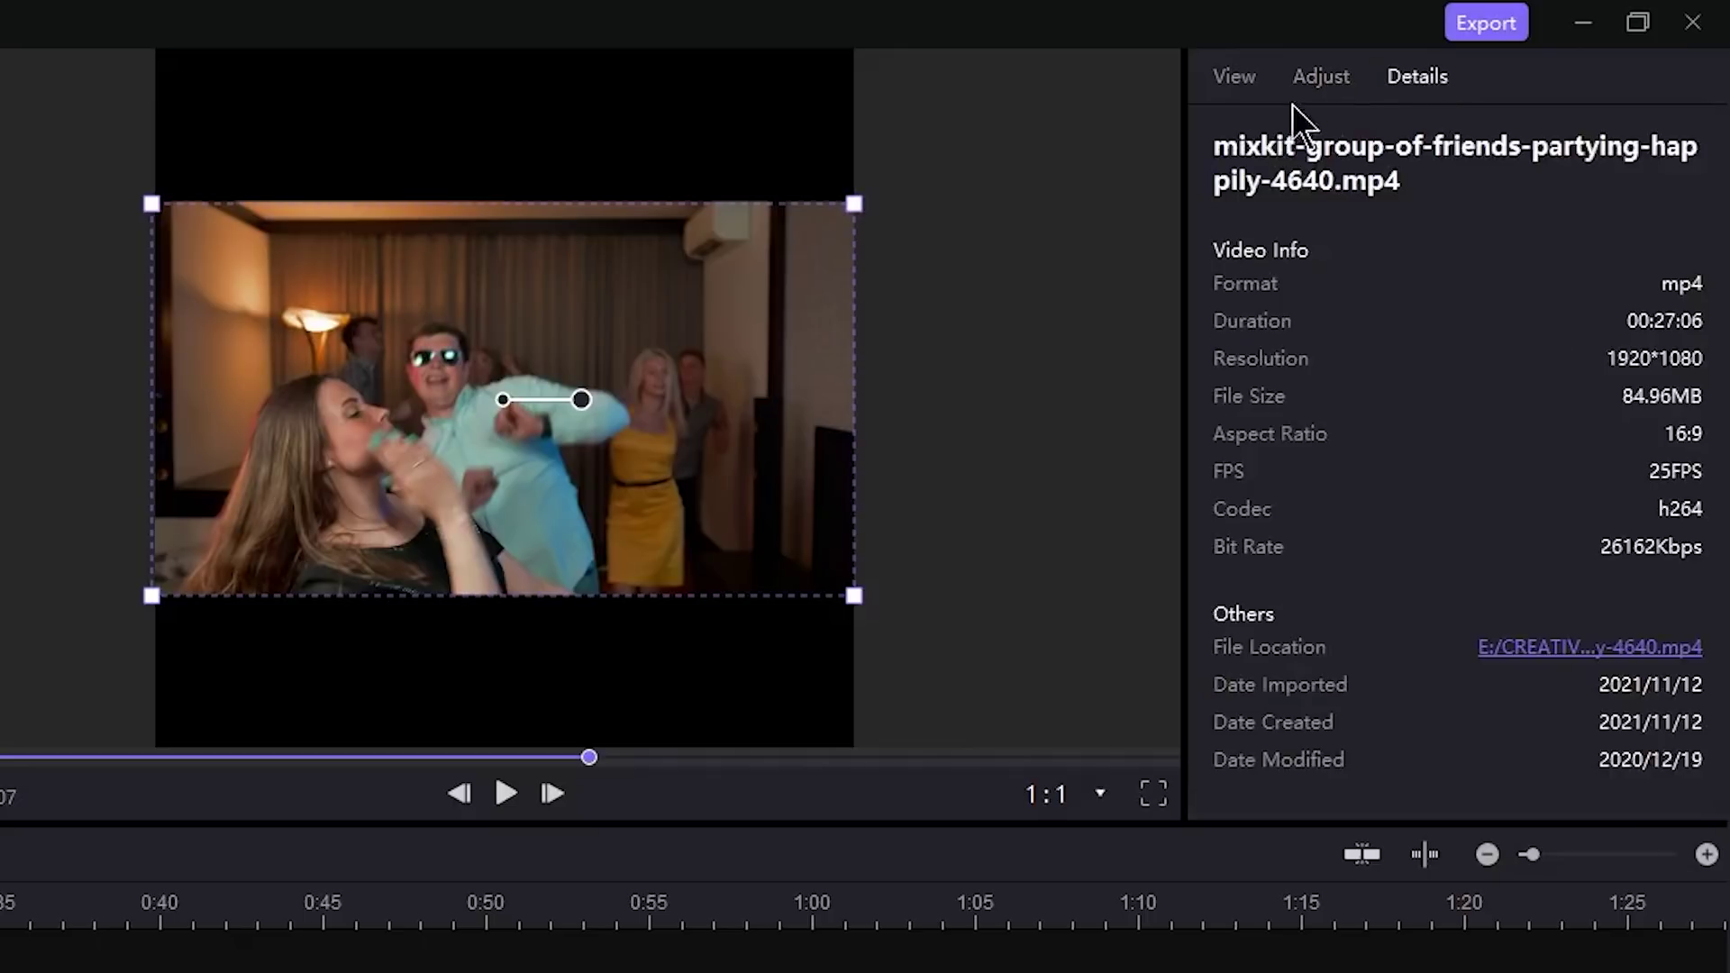
pyautogui.click(1333, 78)
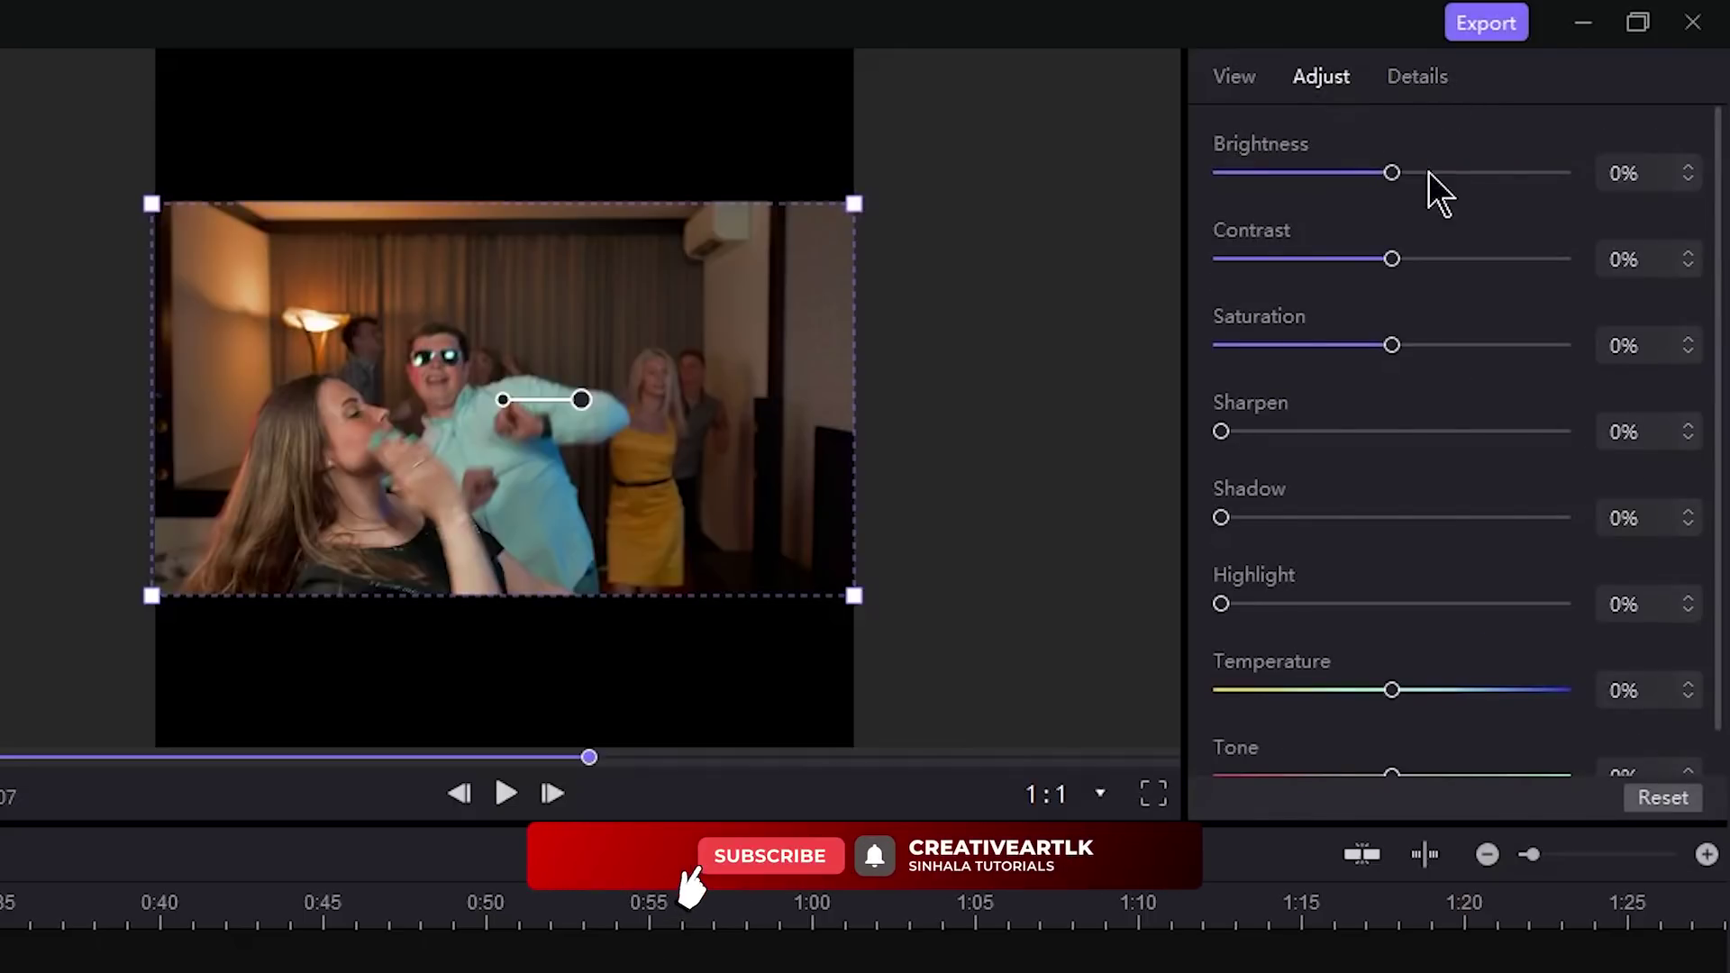
pyautogui.moveTo(1392, 176); pyautogui.dragTo(1469, 192)
pyautogui.moveTo(1392, 259); pyautogui.dragTo(1447, 260)
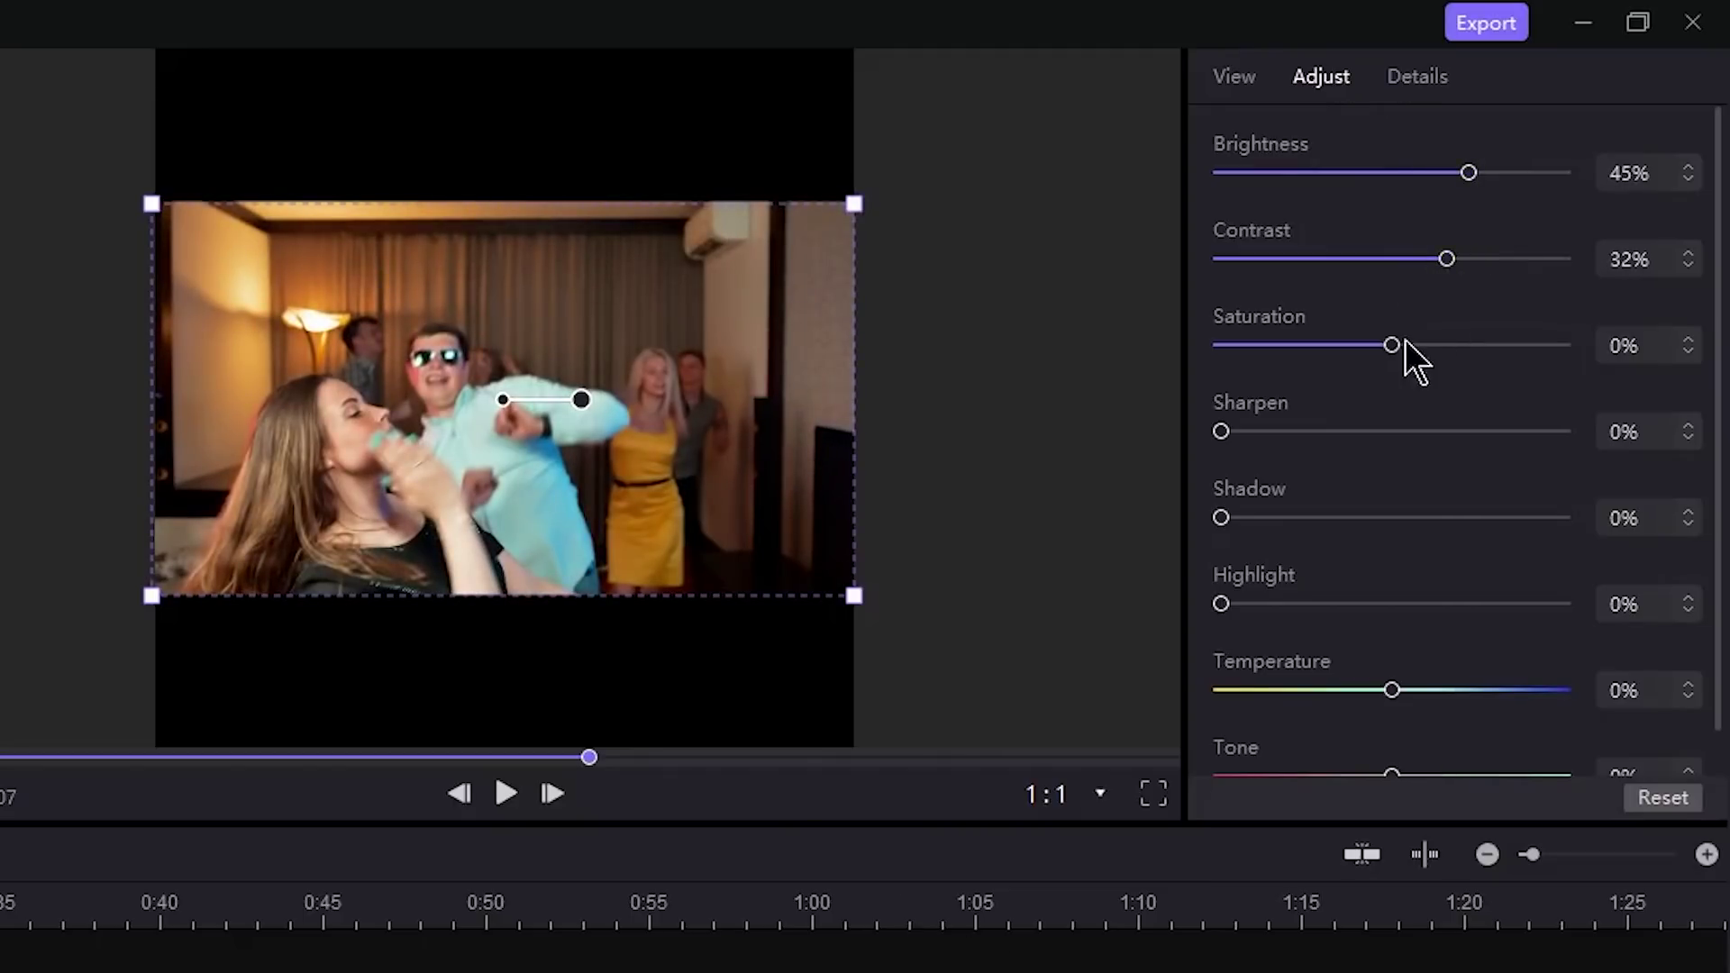
pyautogui.moveTo(1392, 345)
pyautogui.mouseDown()
pyautogui.moveTo(1527, 347)
pyautogui.moveTo(1368, 347)
pyautogui.mouseUp()
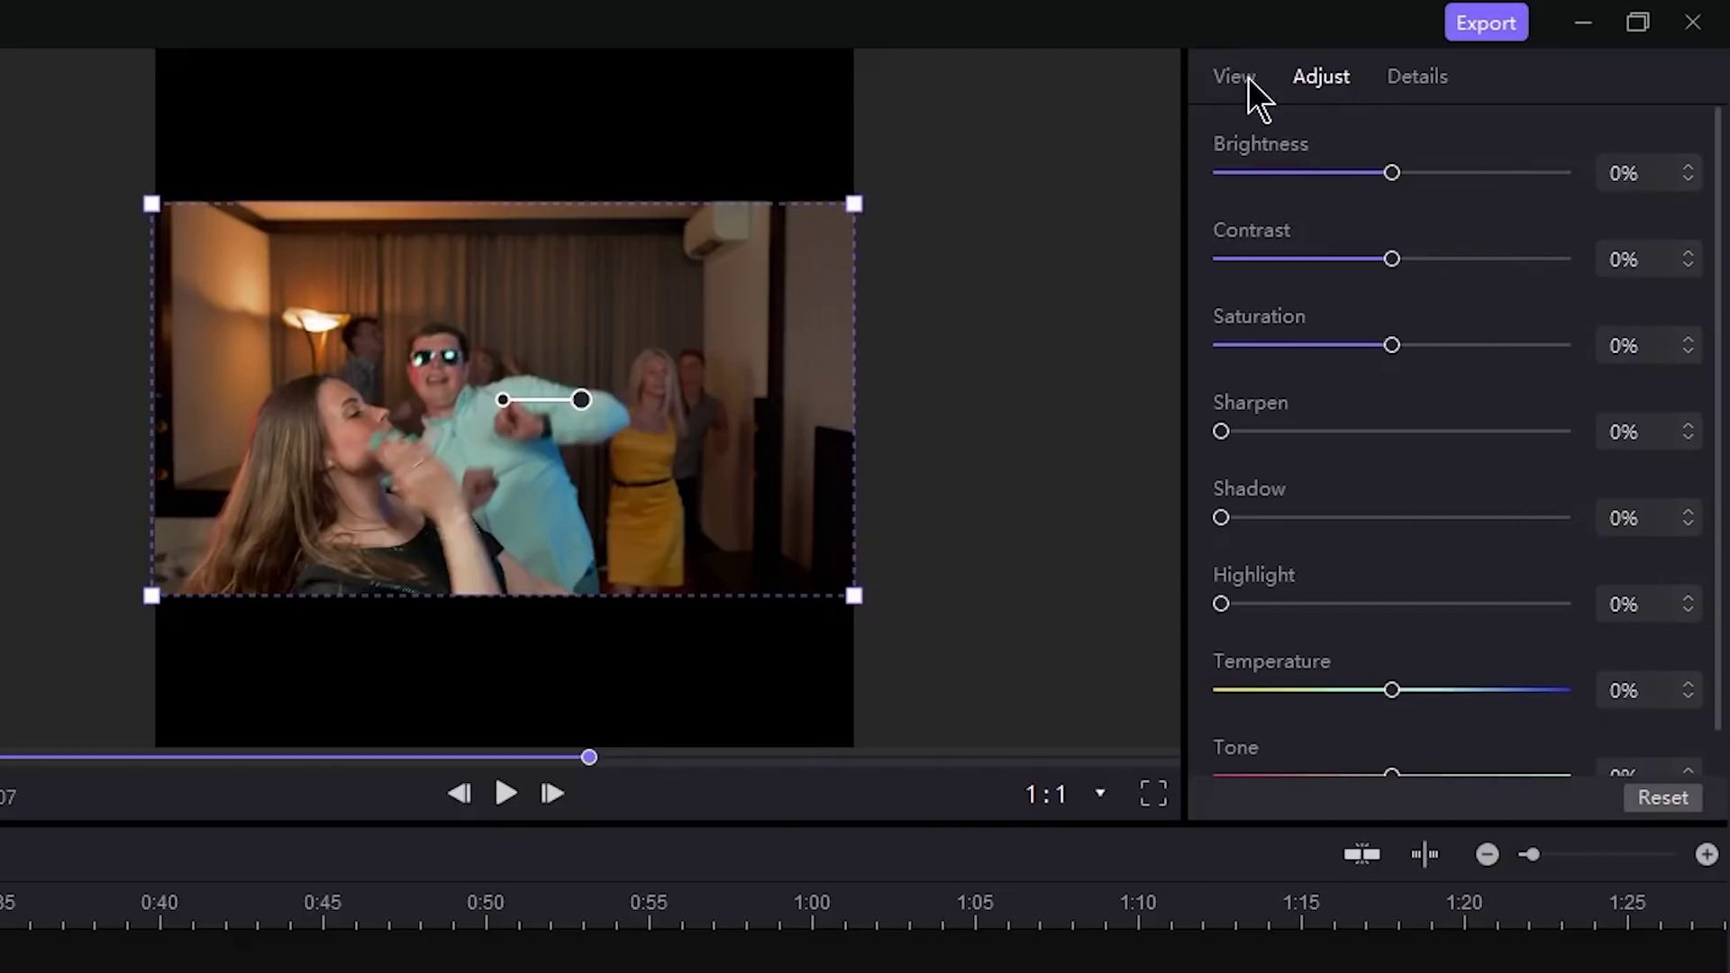
pyautogui.click(1247, 83)
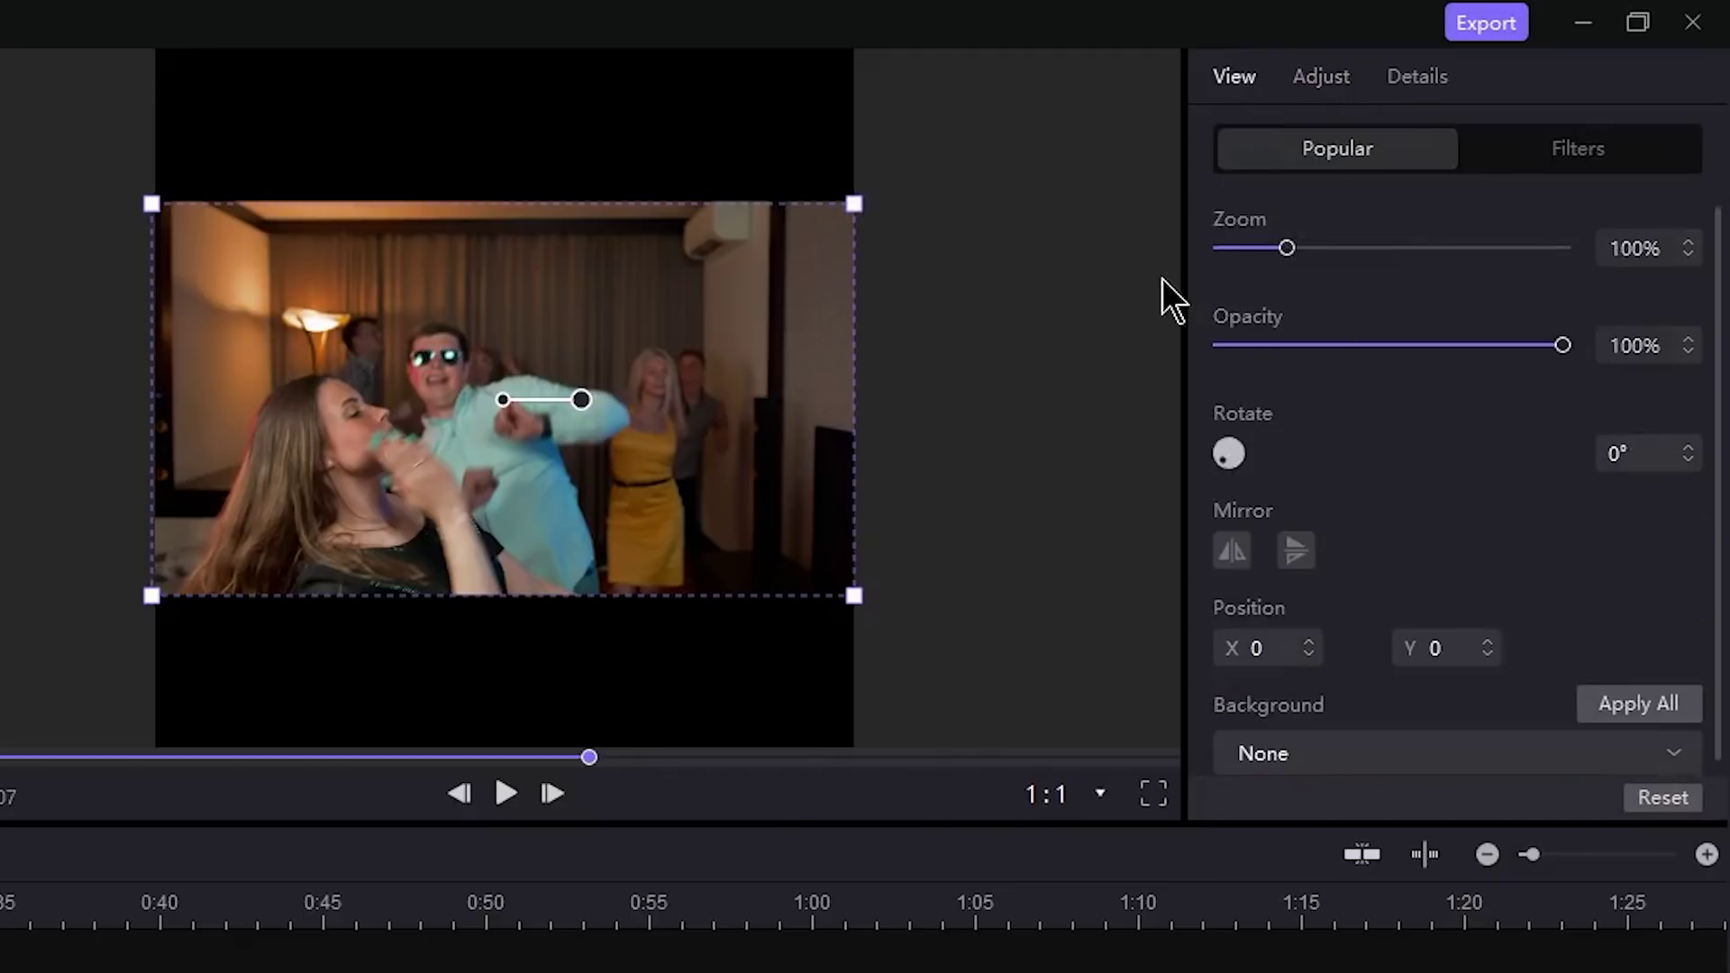
pyautogui.moveTo(1287, 248)
pyautogui.mouseDown()
pyautogui.moveTo(1324, 248)
pyautogui.moveTo(1287, 249)
pyautogui.mouseUp()
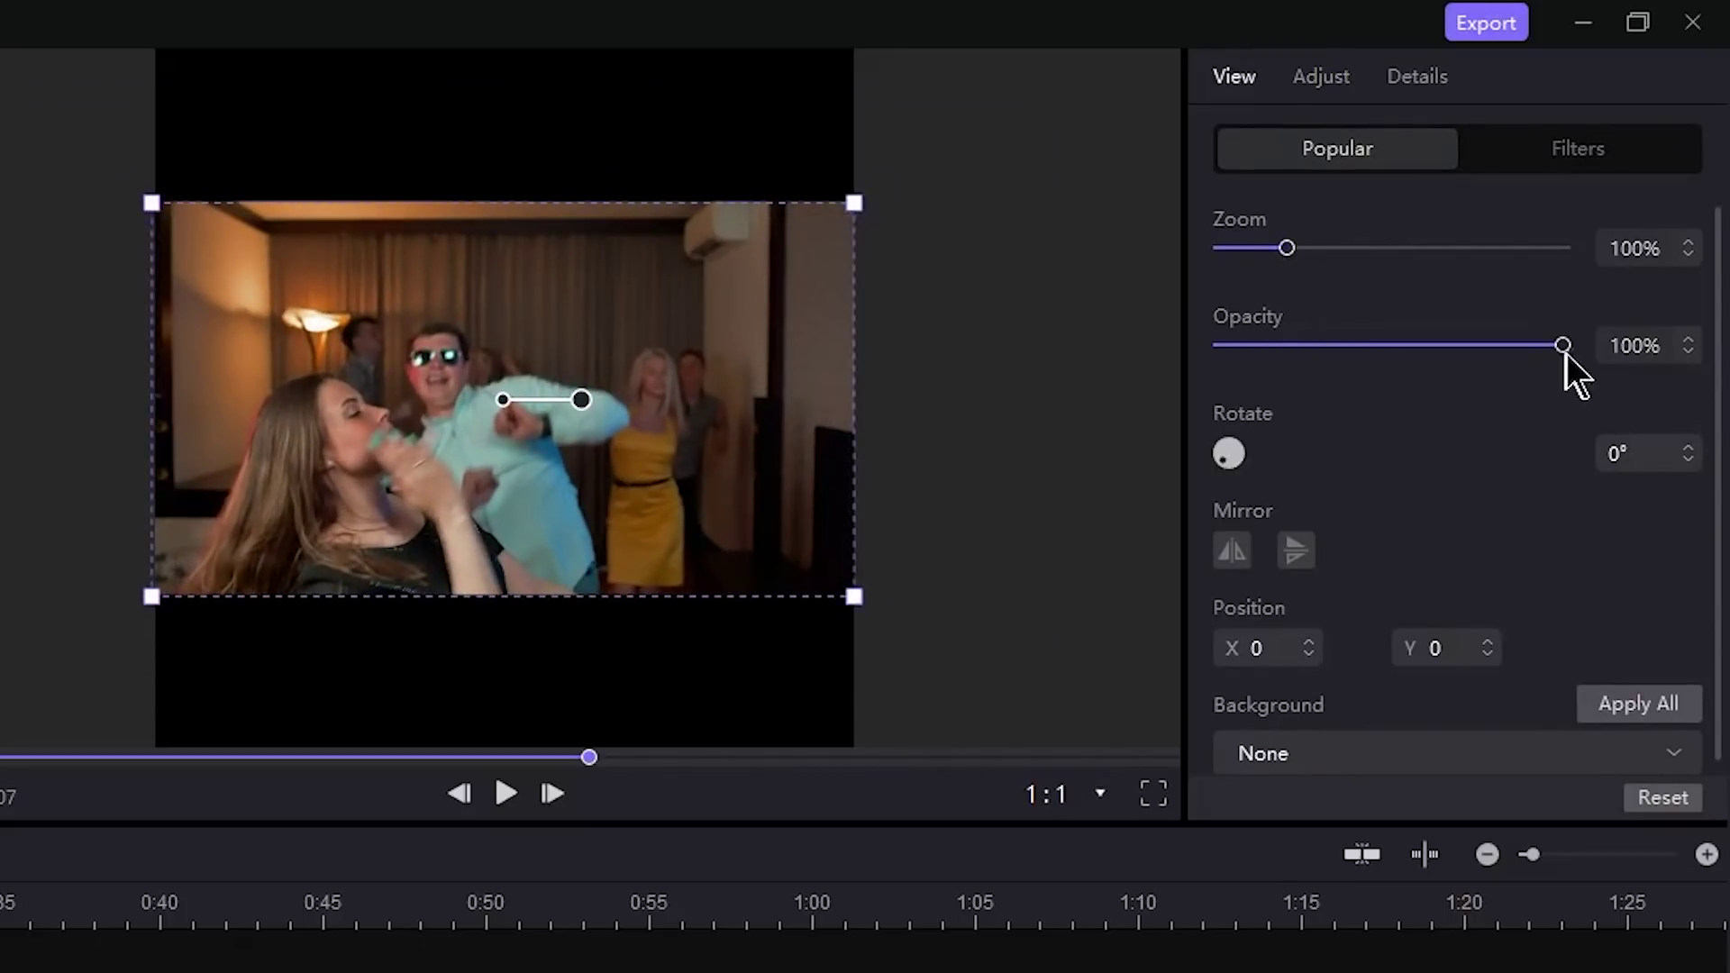
pyautogui.moveTo(1565, 349); pyautogui.dragTo(1622, 365)
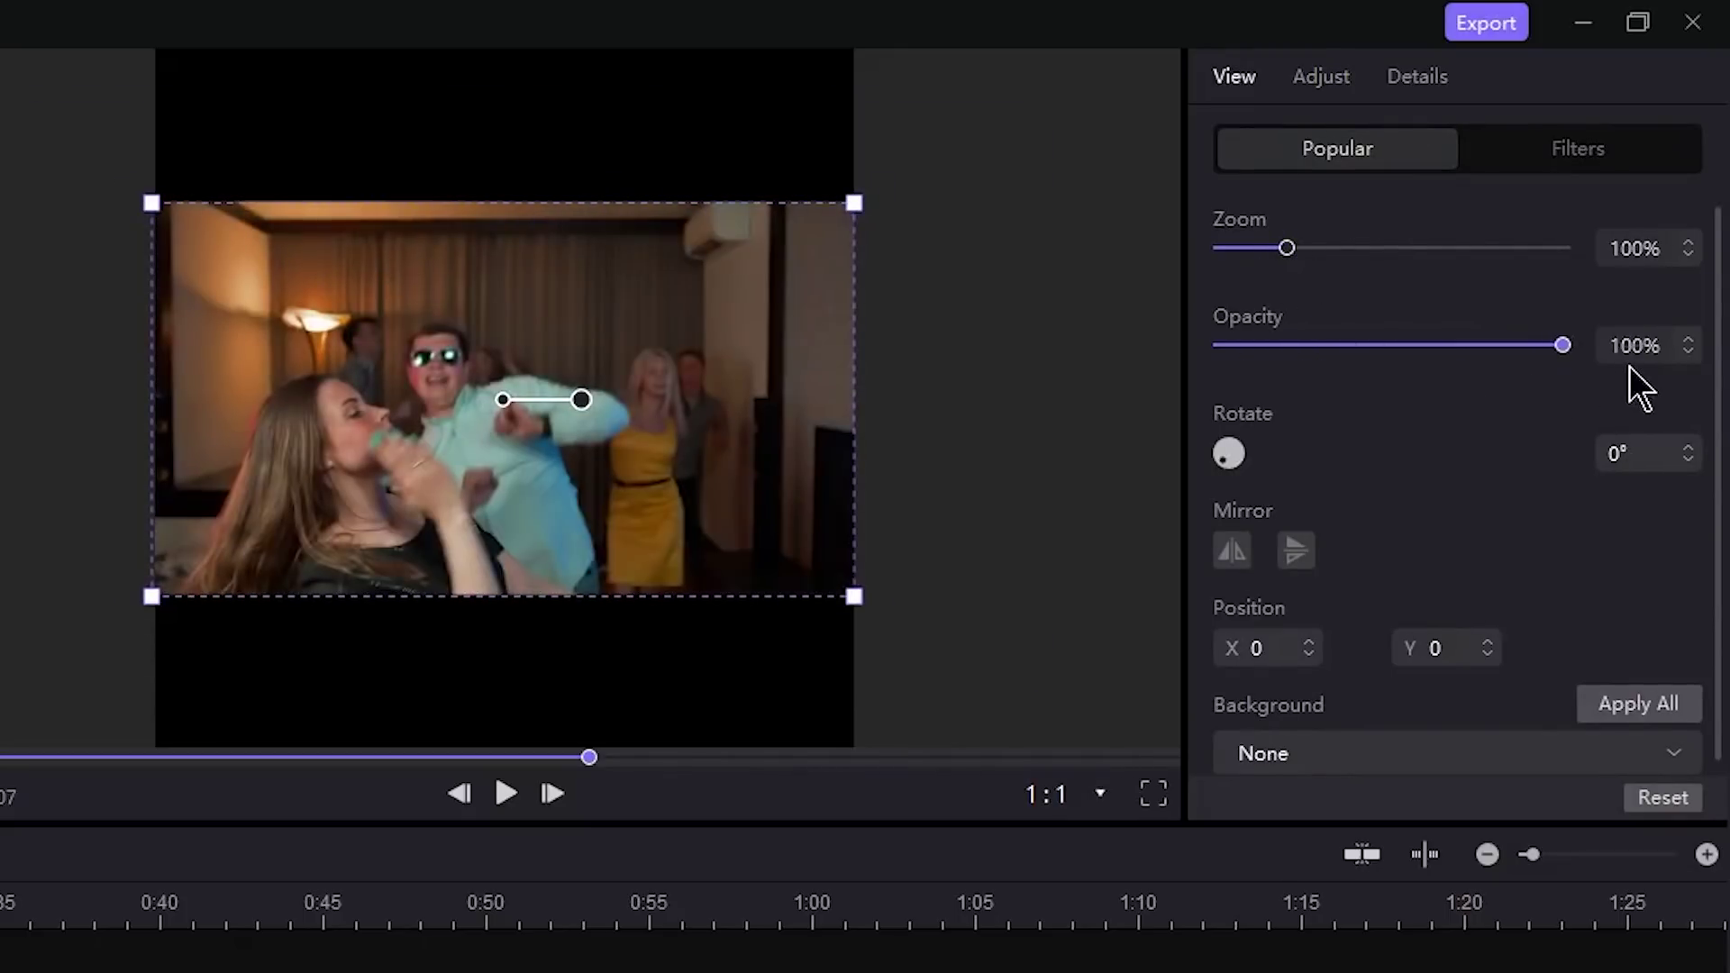
pyautogui.moveTo(1246, 457); pyautogui.dragTo(1363, 564)
pyautogui.click(1232, 550)
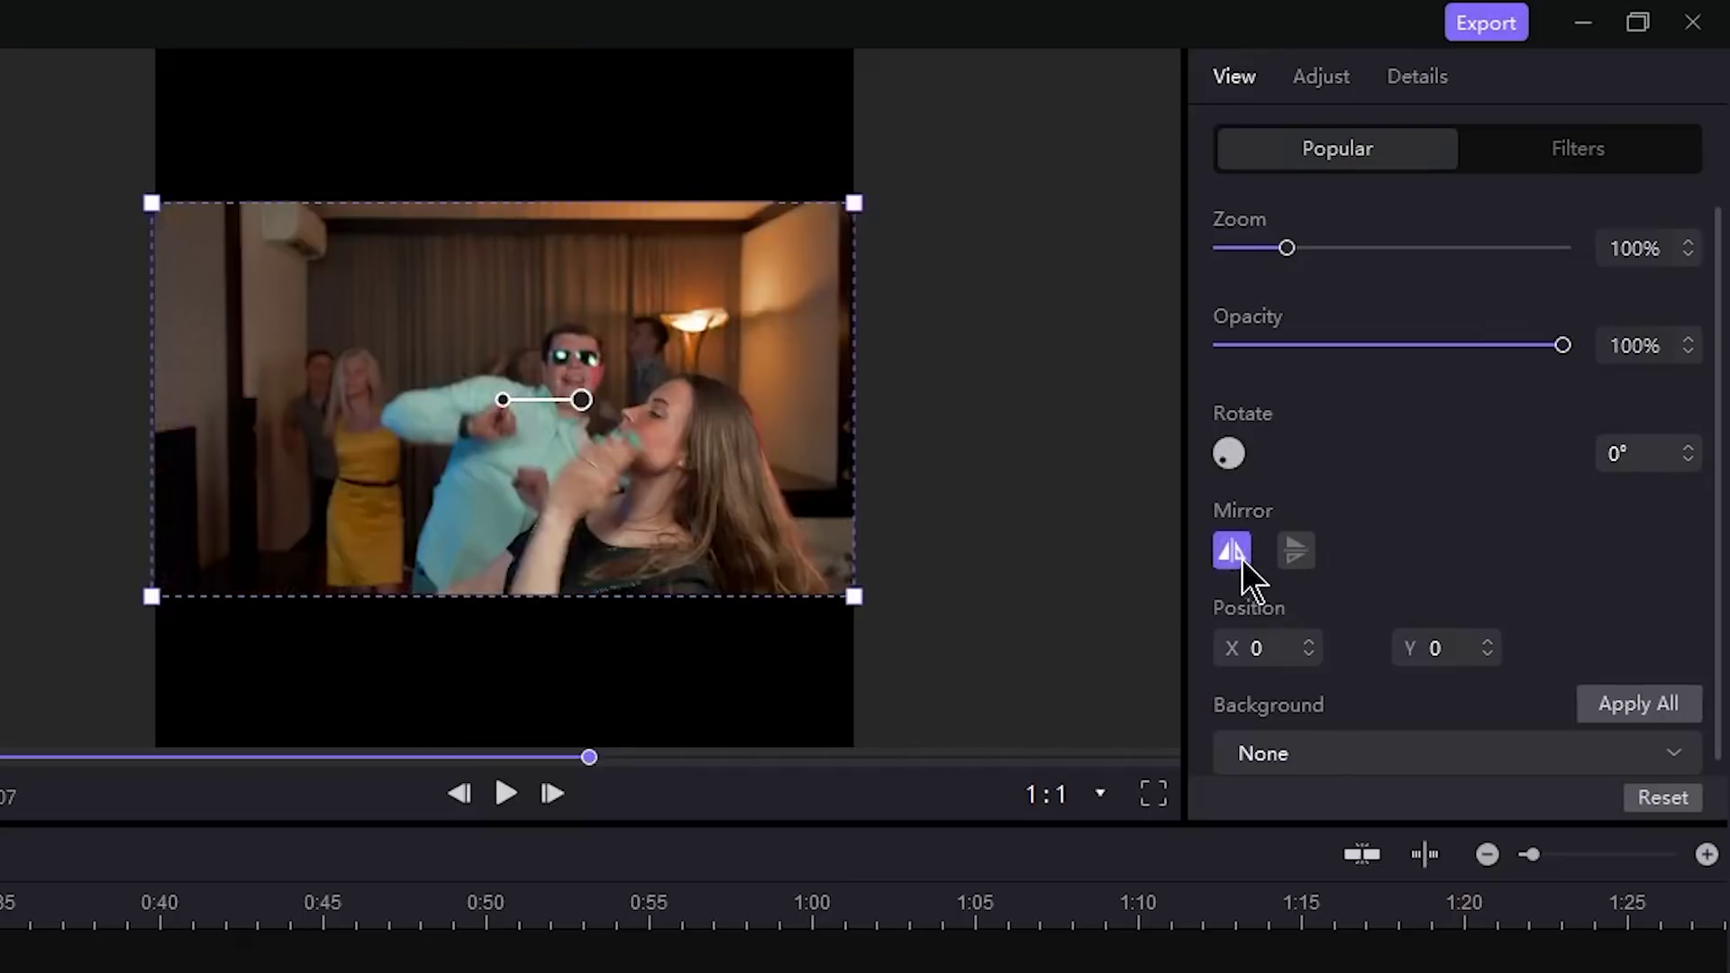
pyautogui.click(1241, 558)
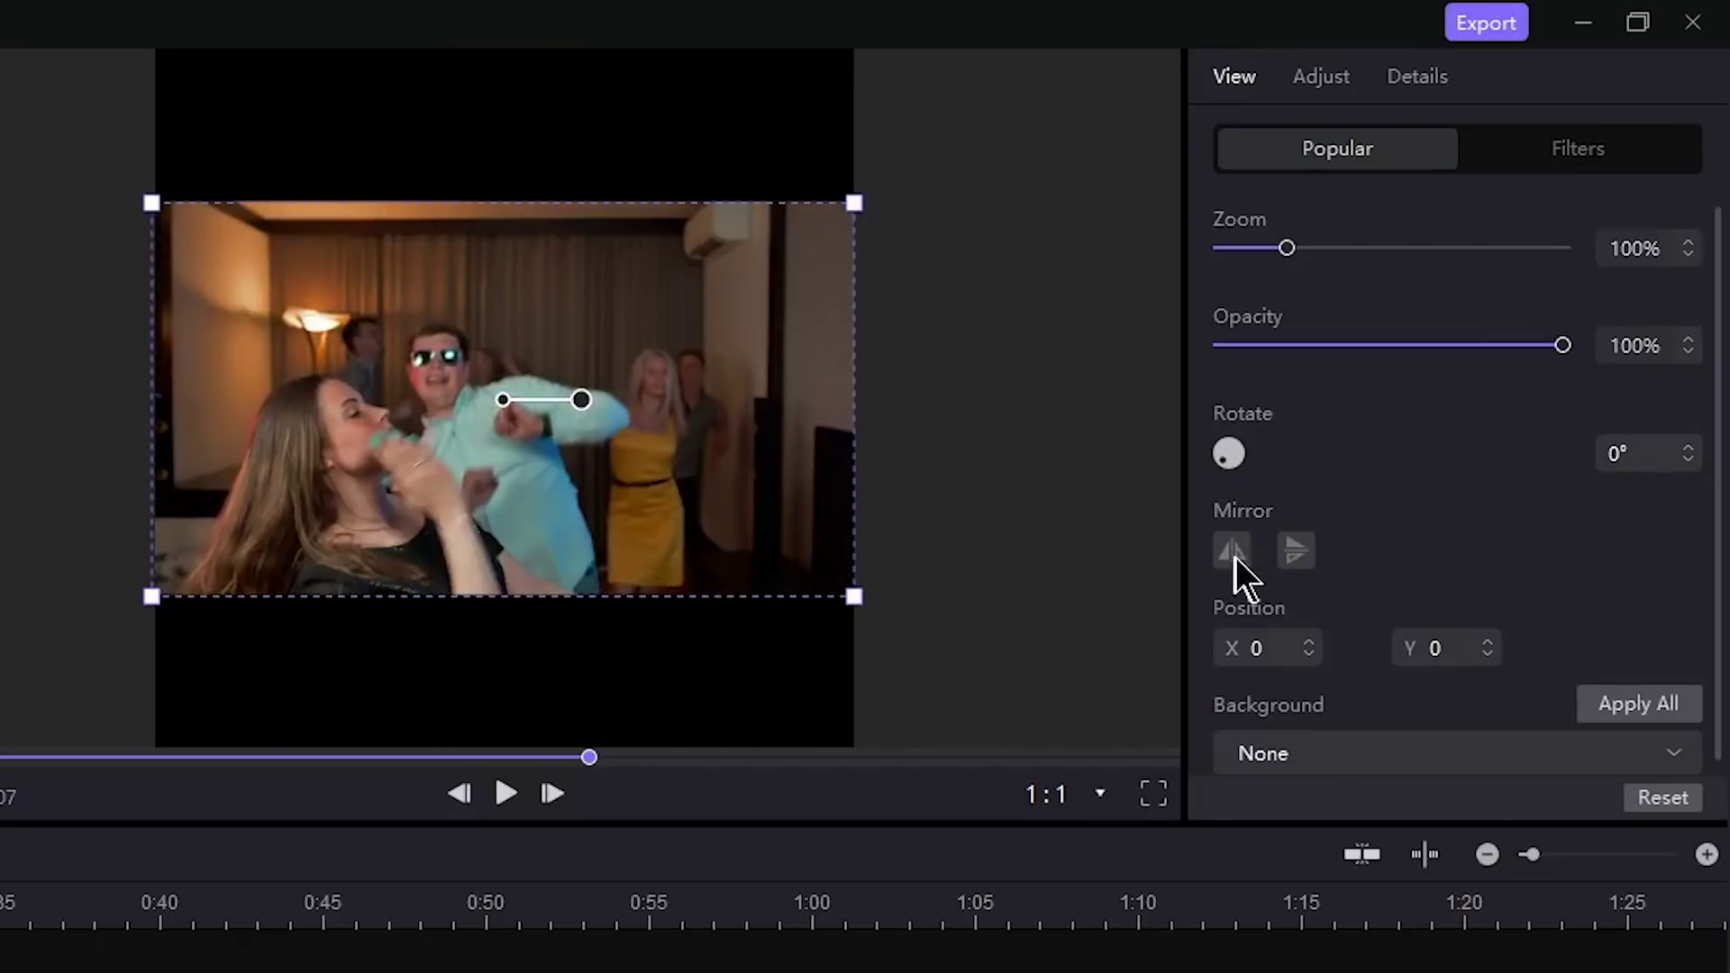
pyautogui.click(1235, 556)
pyautogui.click(1236, 556)
pyautogui.click(1294, 550)
pyautogui.click(1296, 550)
pyautogui.scroll(-1, 1457, 527)
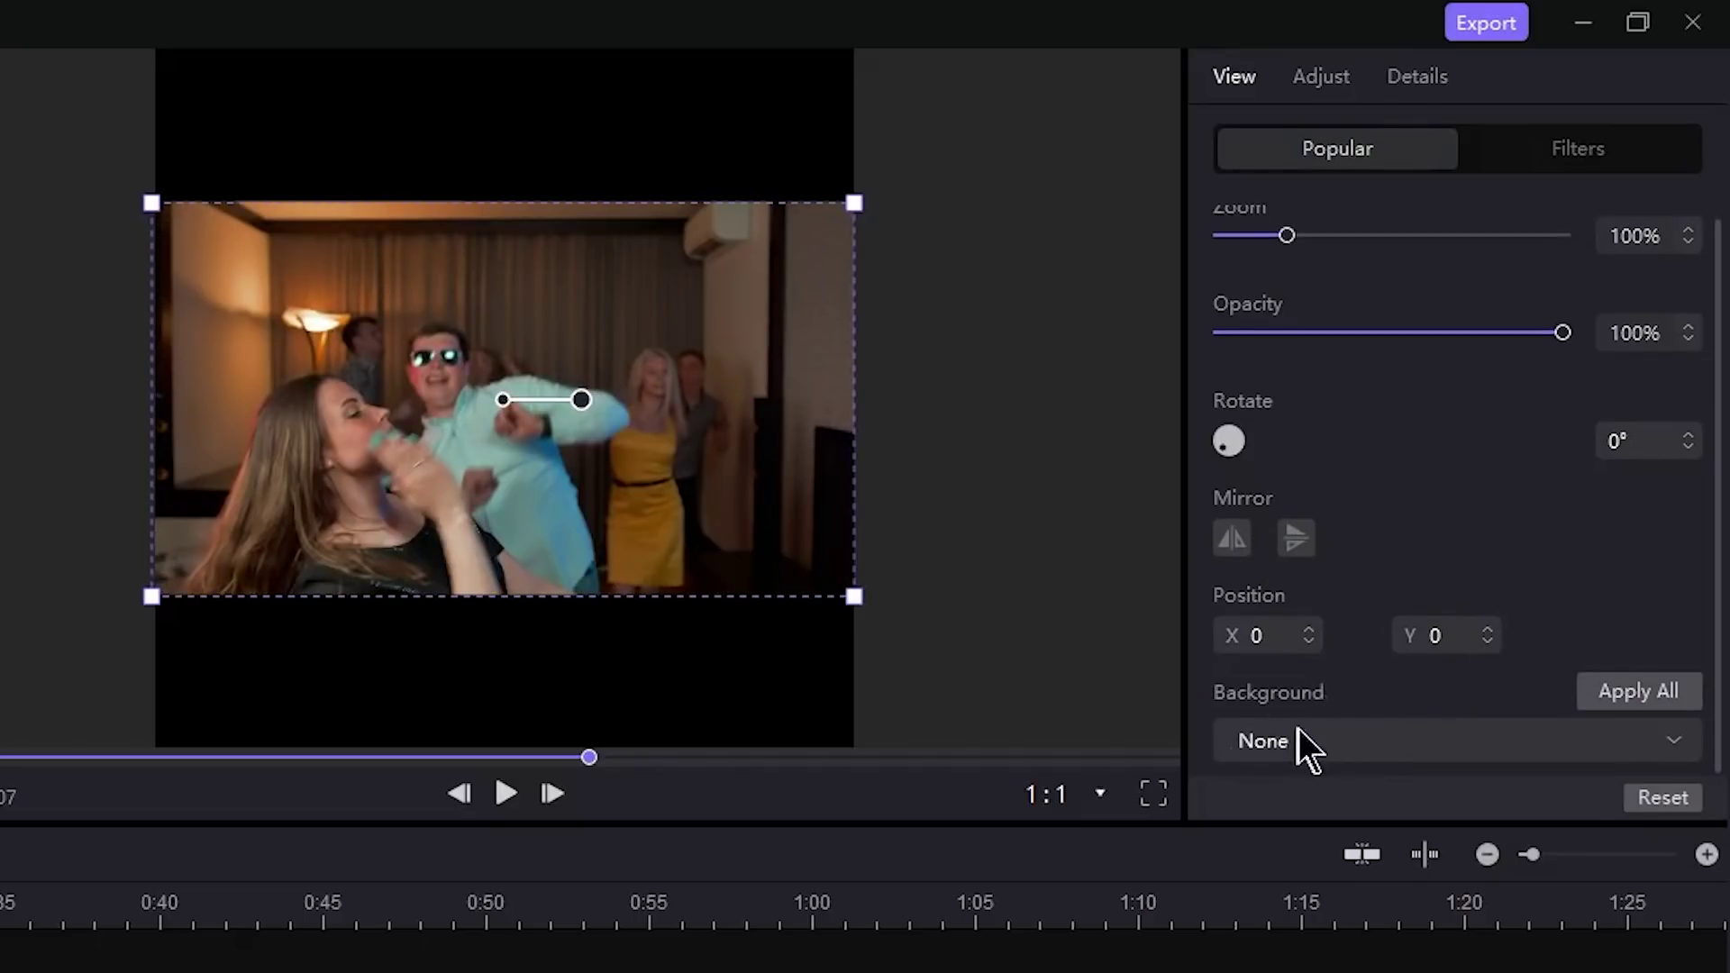
# - Set the clip's background fill to Gaussian Blur
pyautogui.click(1322, 741)
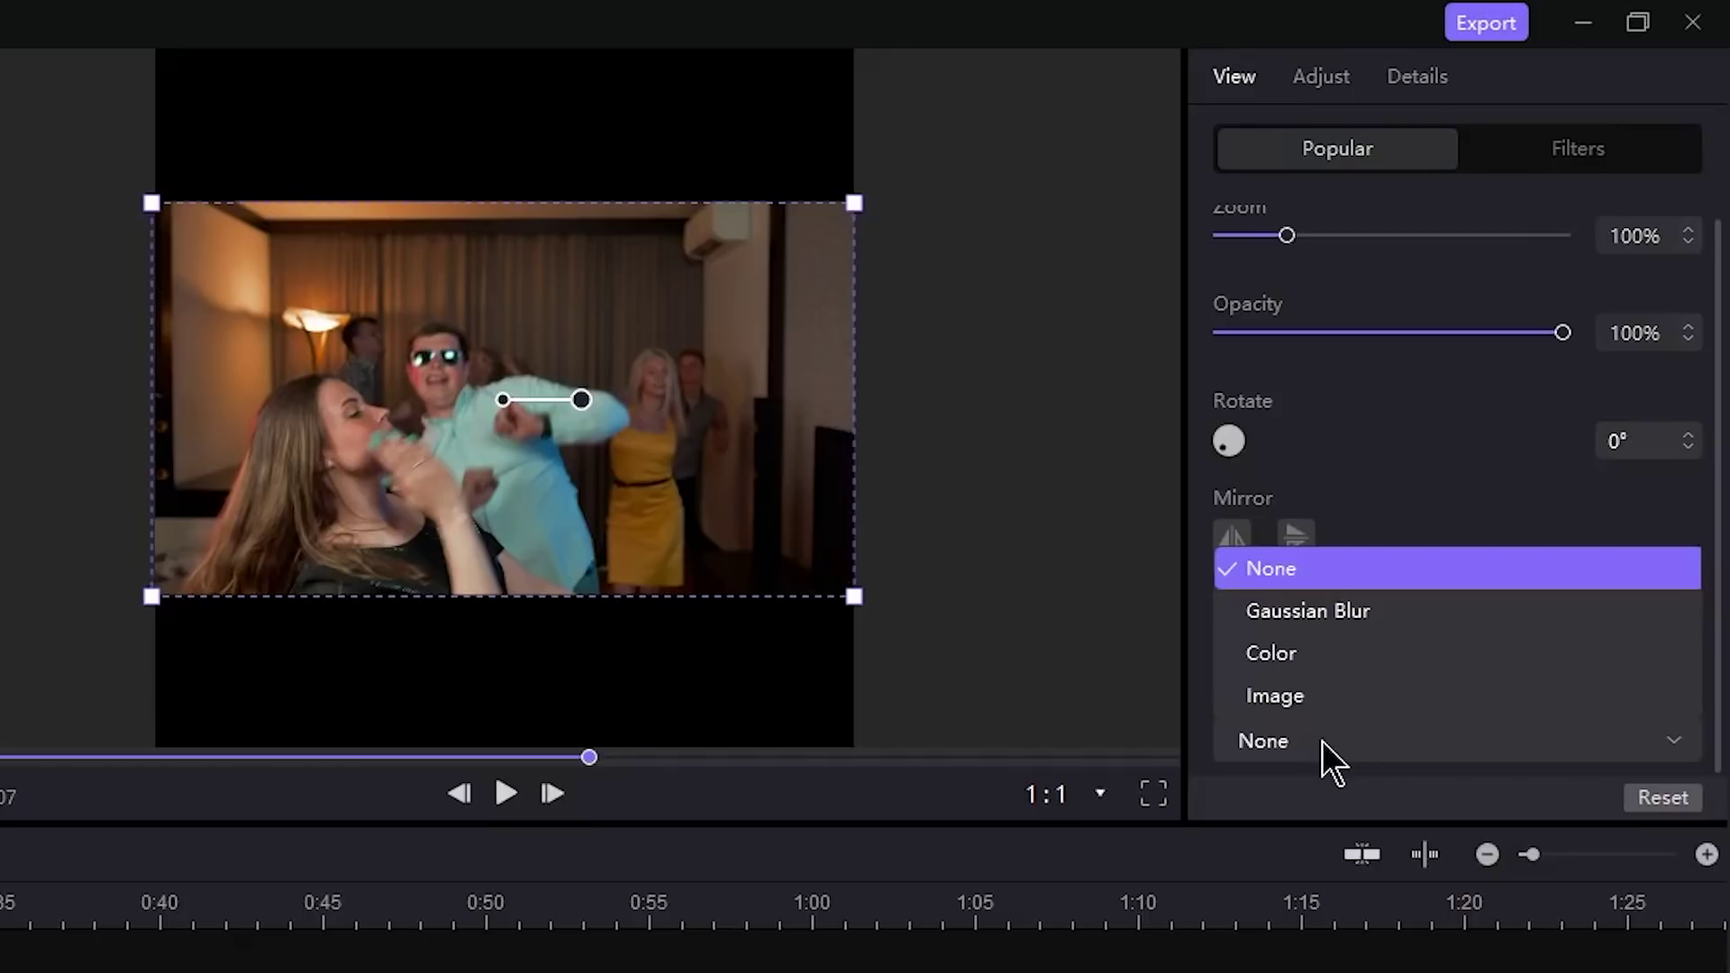
pyautogui.click(1392, 615)
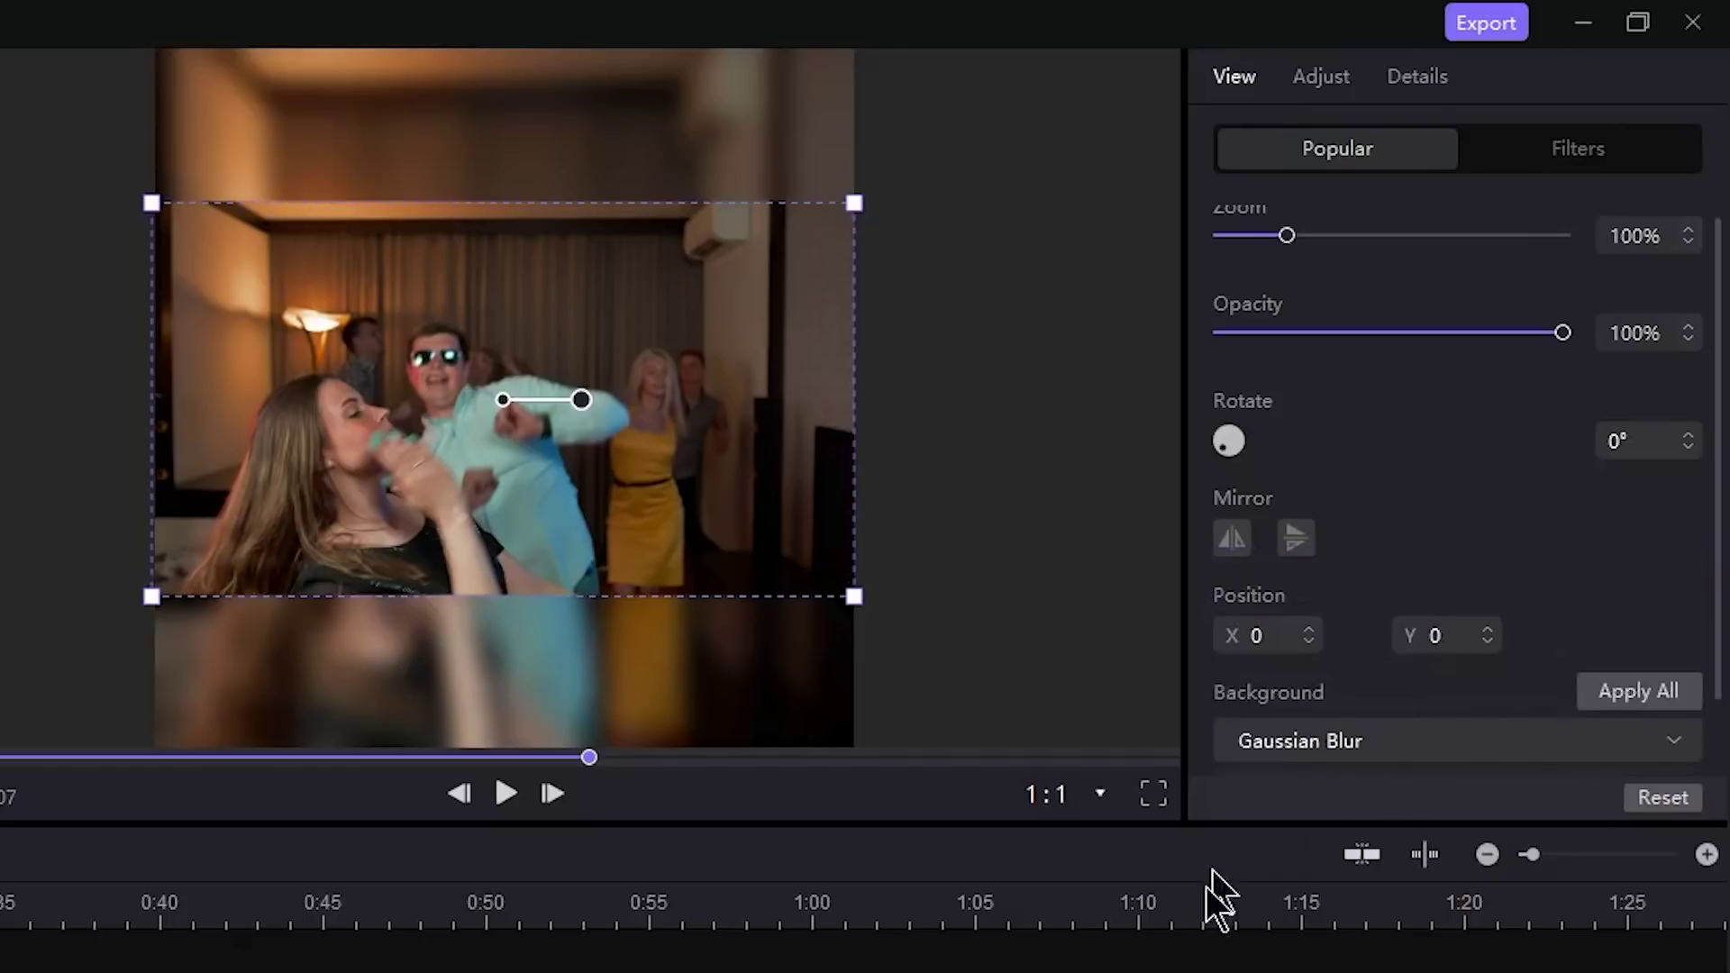
pyautogui.click(1021, 542)
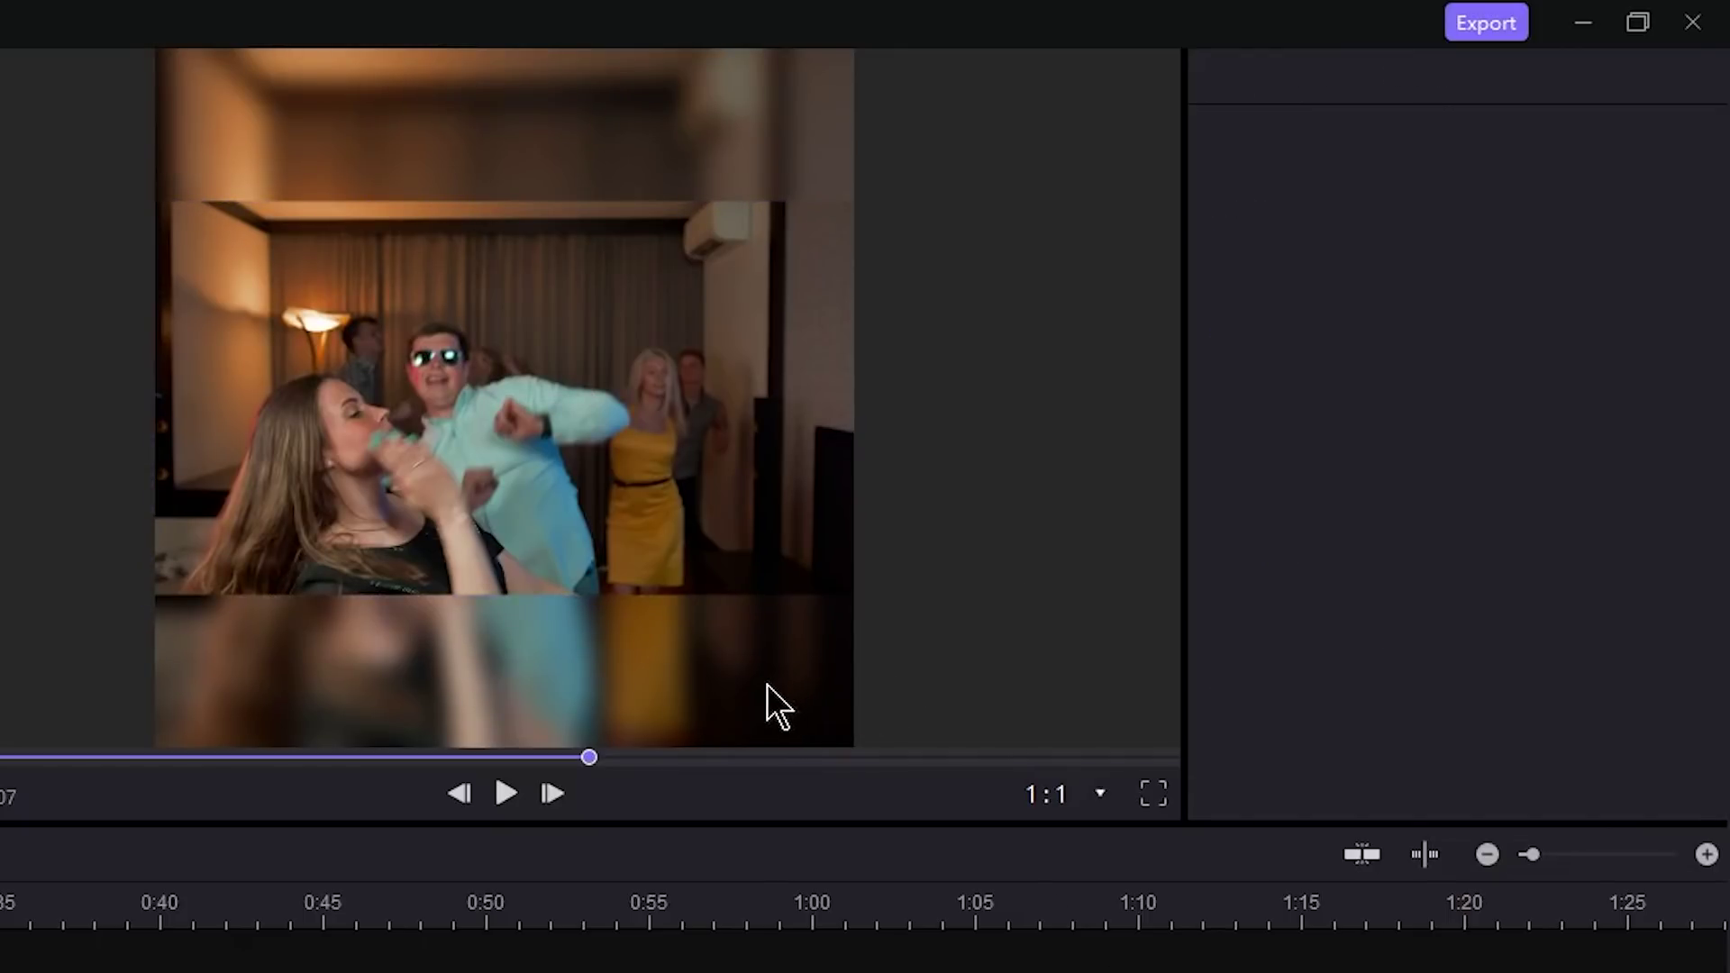
# - Try solid colour backgrounds (yellow, orange, light grey, pink), settling on orange
pyautogui.click(678, 671)
pyautogui.click(1306, 761)
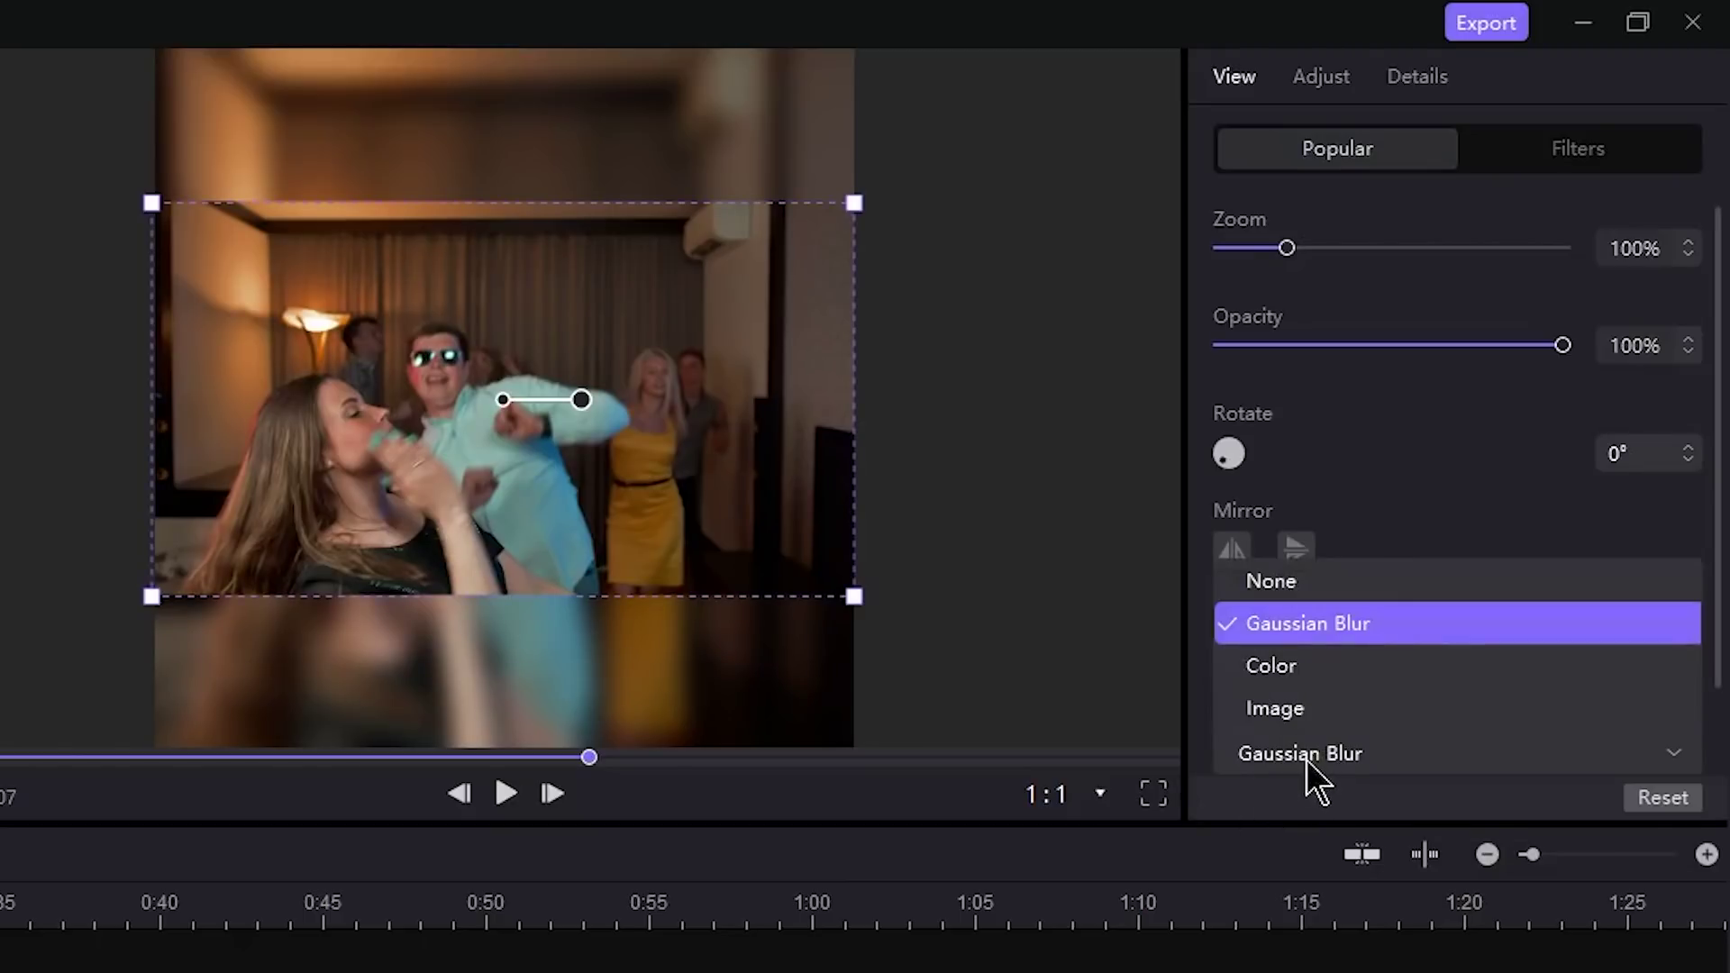
pyautogui.click(1294, 681)
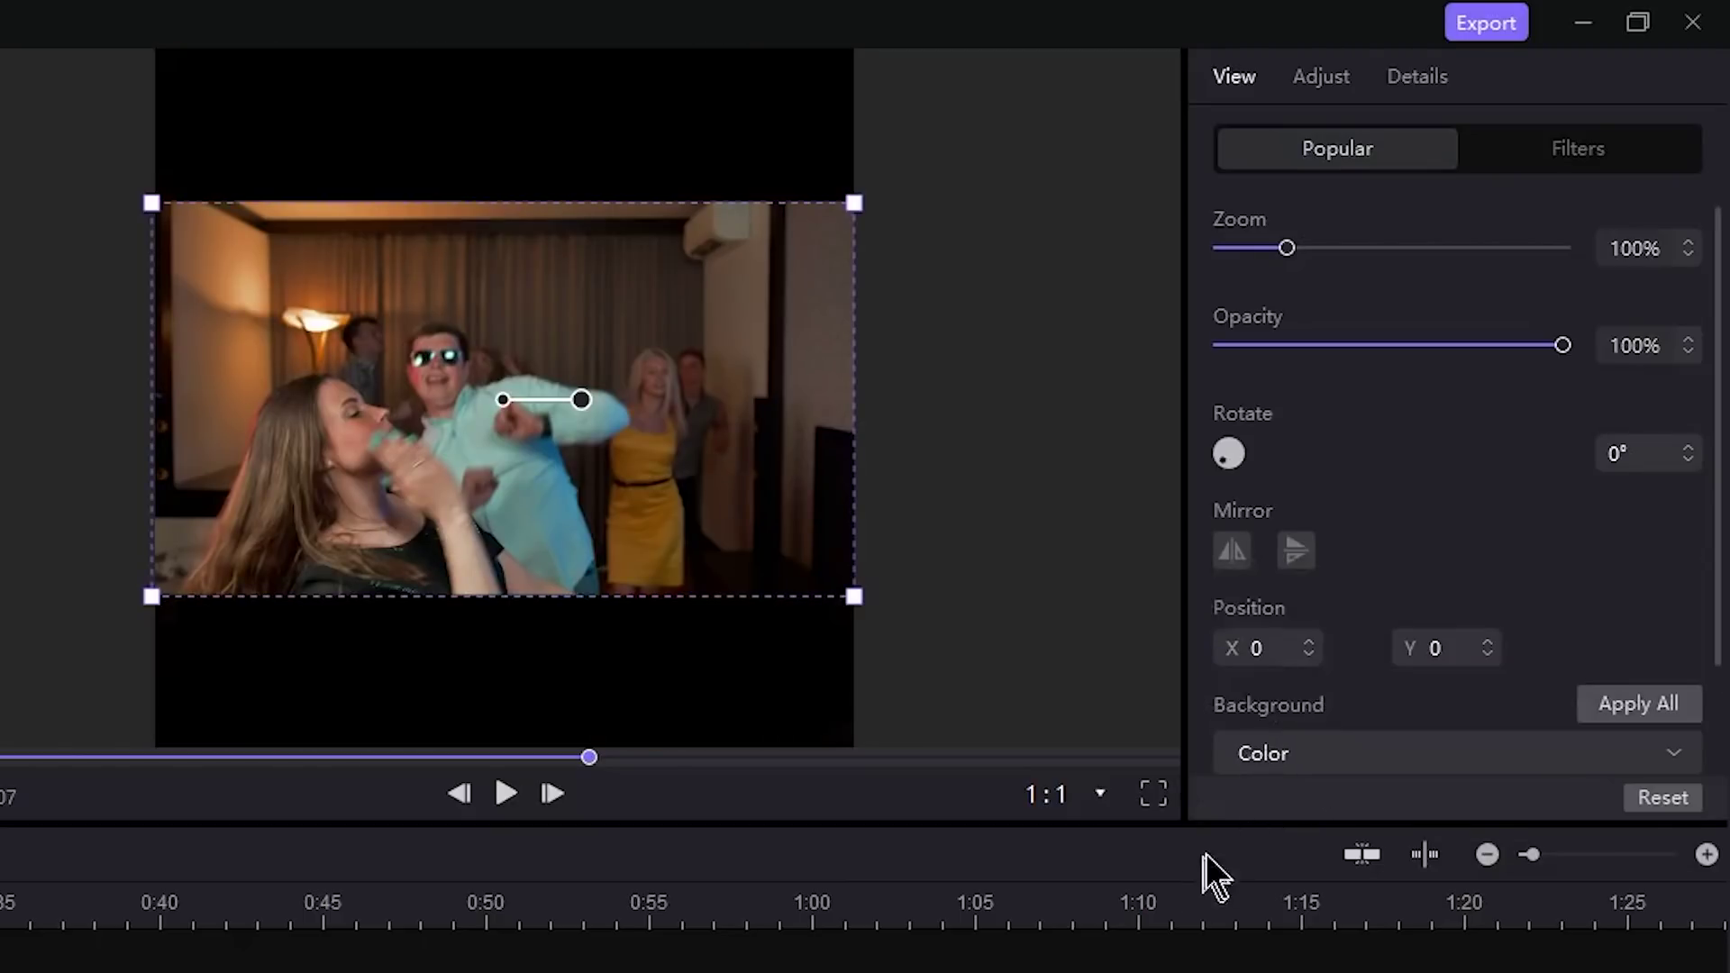
pyautogui.scroll(-2, 1487, 716)
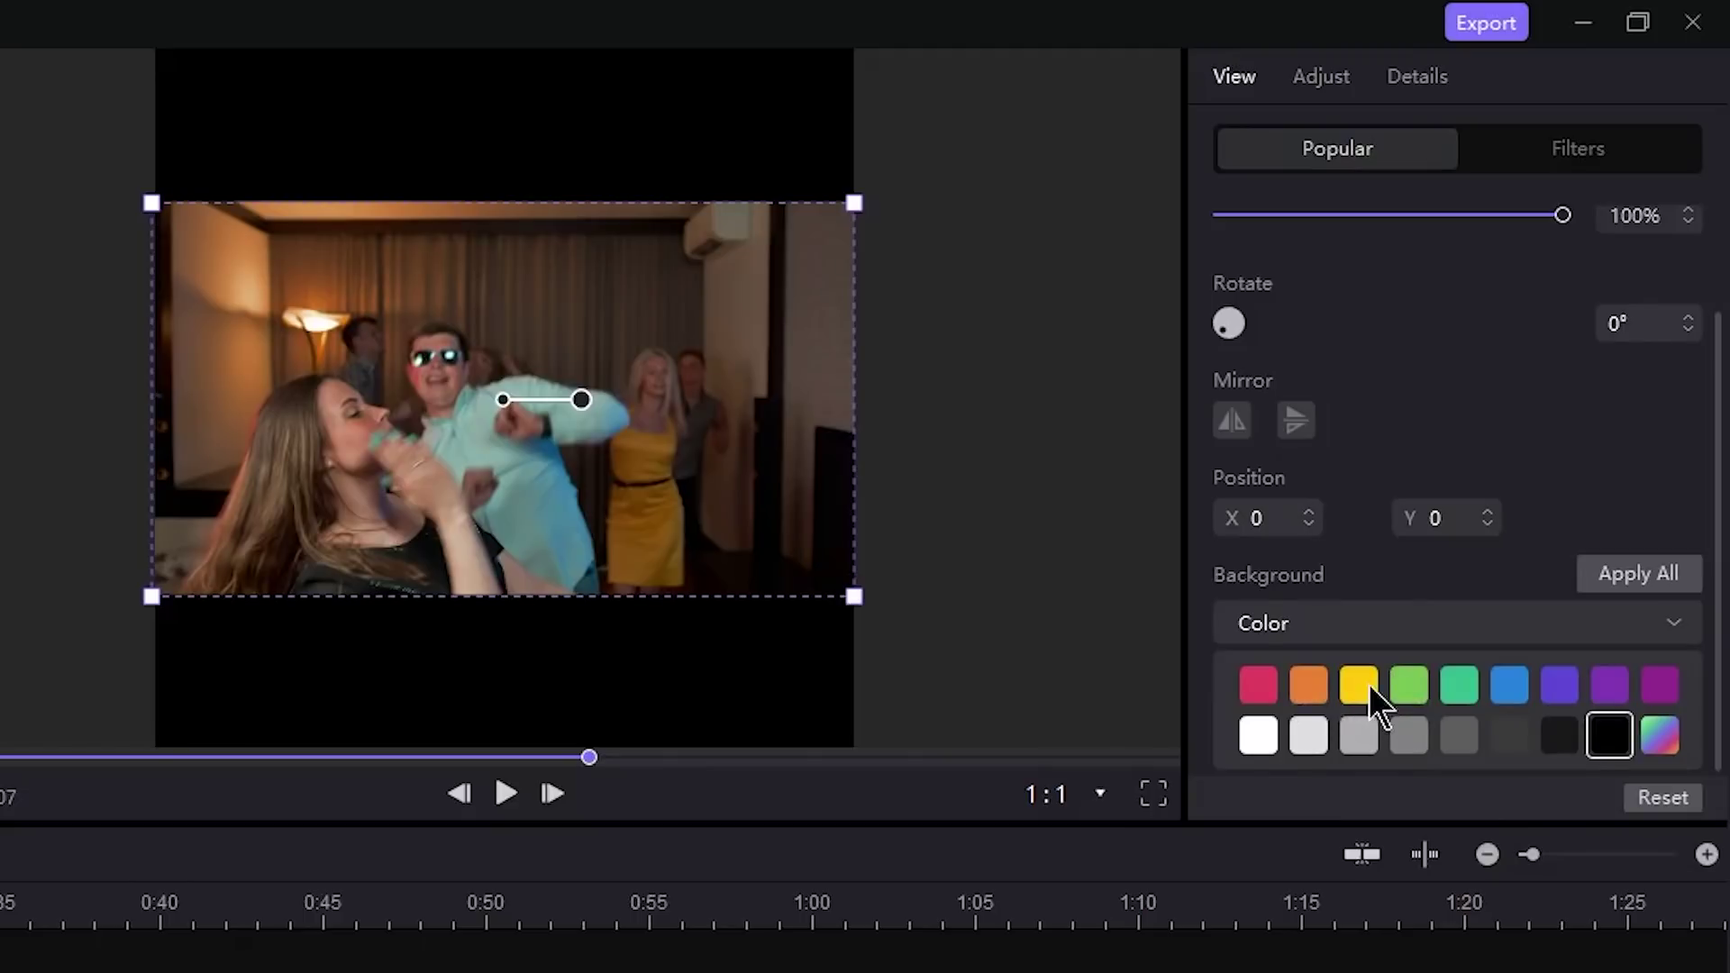
pyautogui.click(1359, 687)
pyautogui.click(1298, 685)
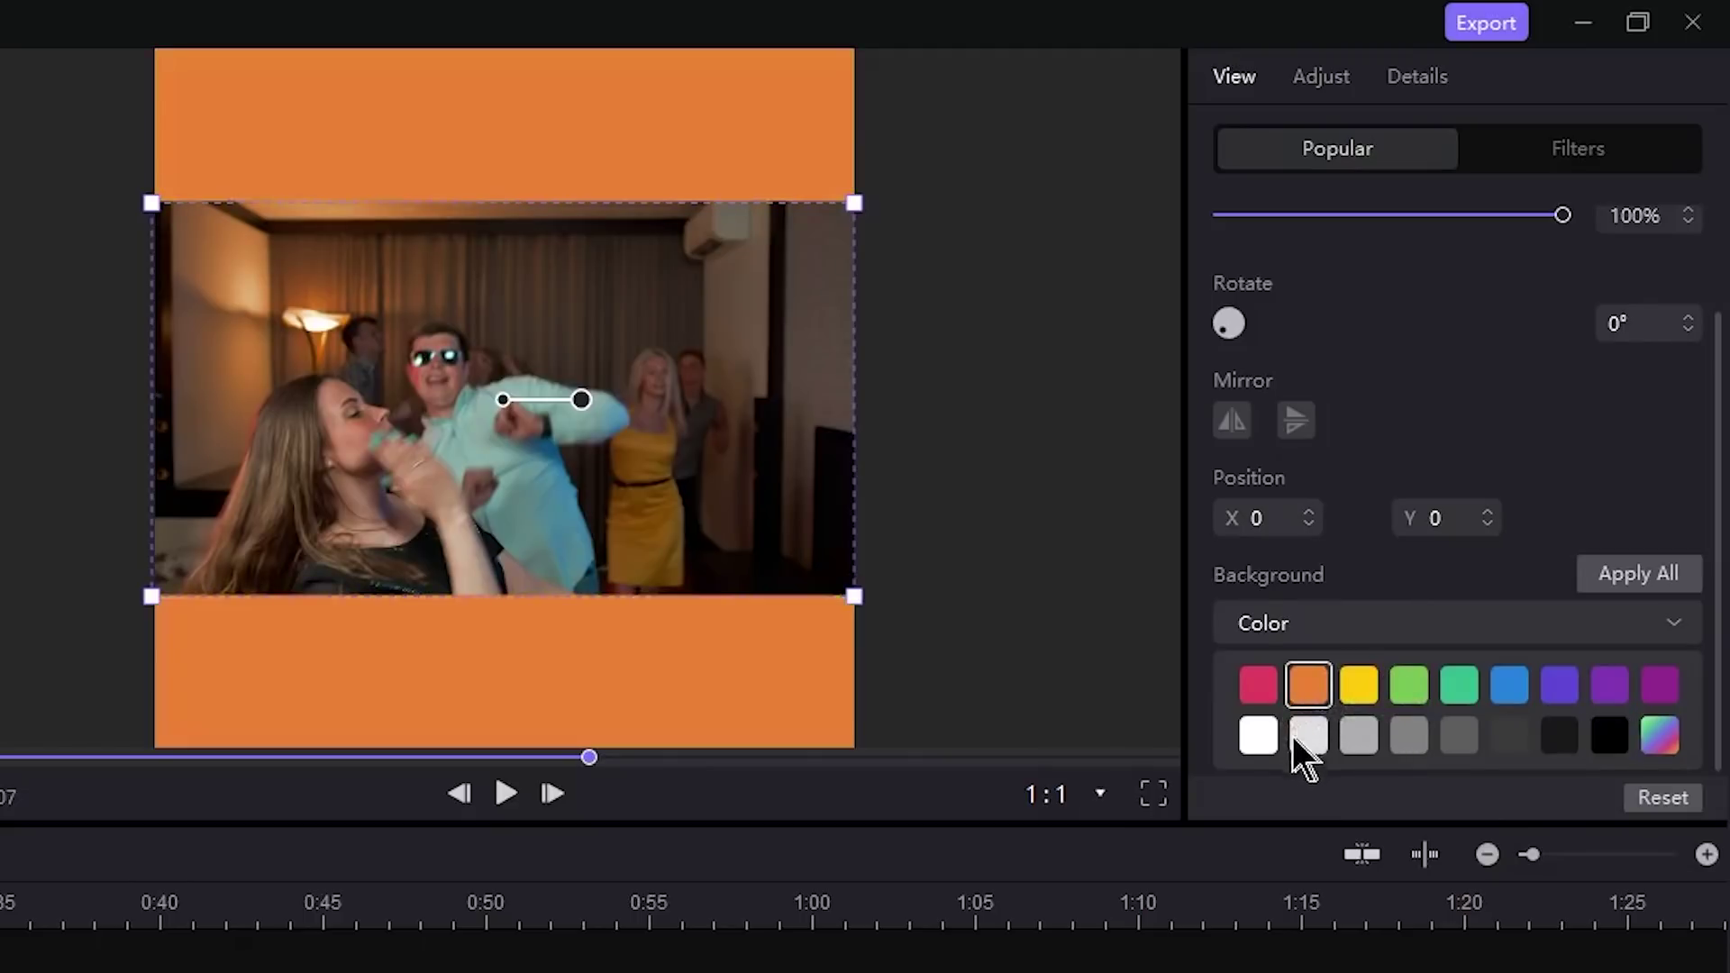
pyautogui.click(1295, 735)
pyautogui.click(1258, 686)
pyautogui.click(1312, 728)
pyautogui.click(1319, 690)
# - Switch the background back to blur and place the music video clip onto the track
pyautogui.click(1341, 640)
pyautogui.click(1362, 640)
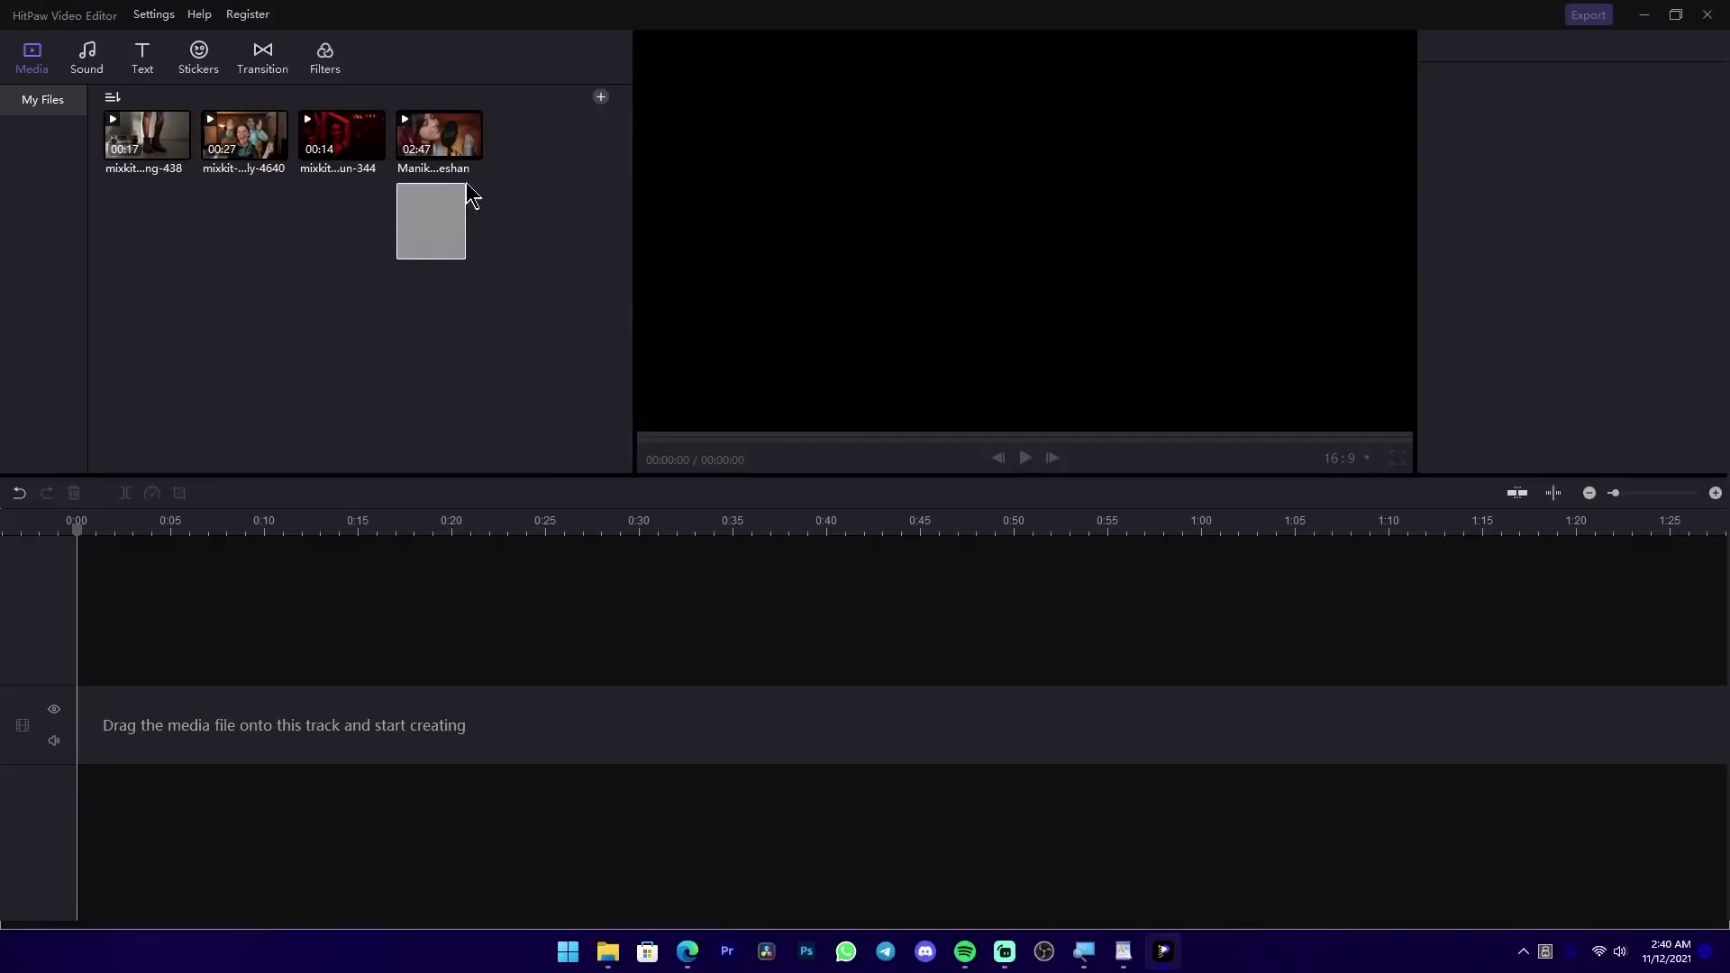
pyautogui.moveTo(468, 189); pyautogui.dragTo(221, 725)
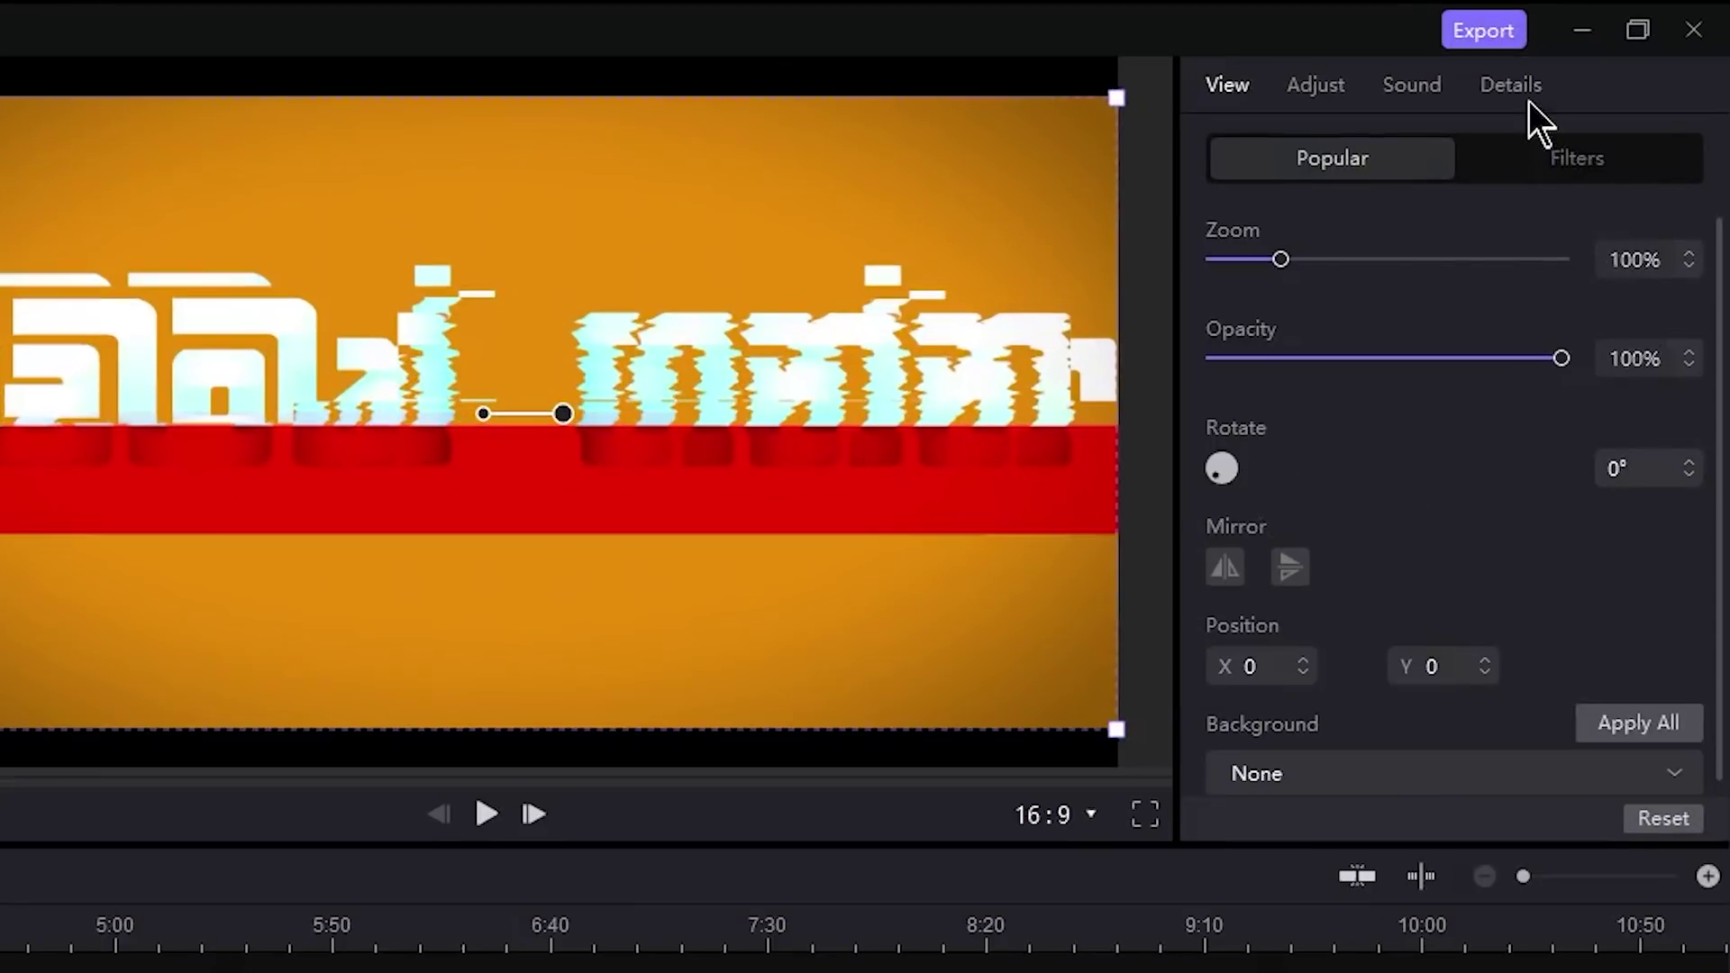
# - Check the music video's details (3840*1920, 25.01FPS, 02:47) and zoom the timeline in
pyautogui.click(1612, 49)
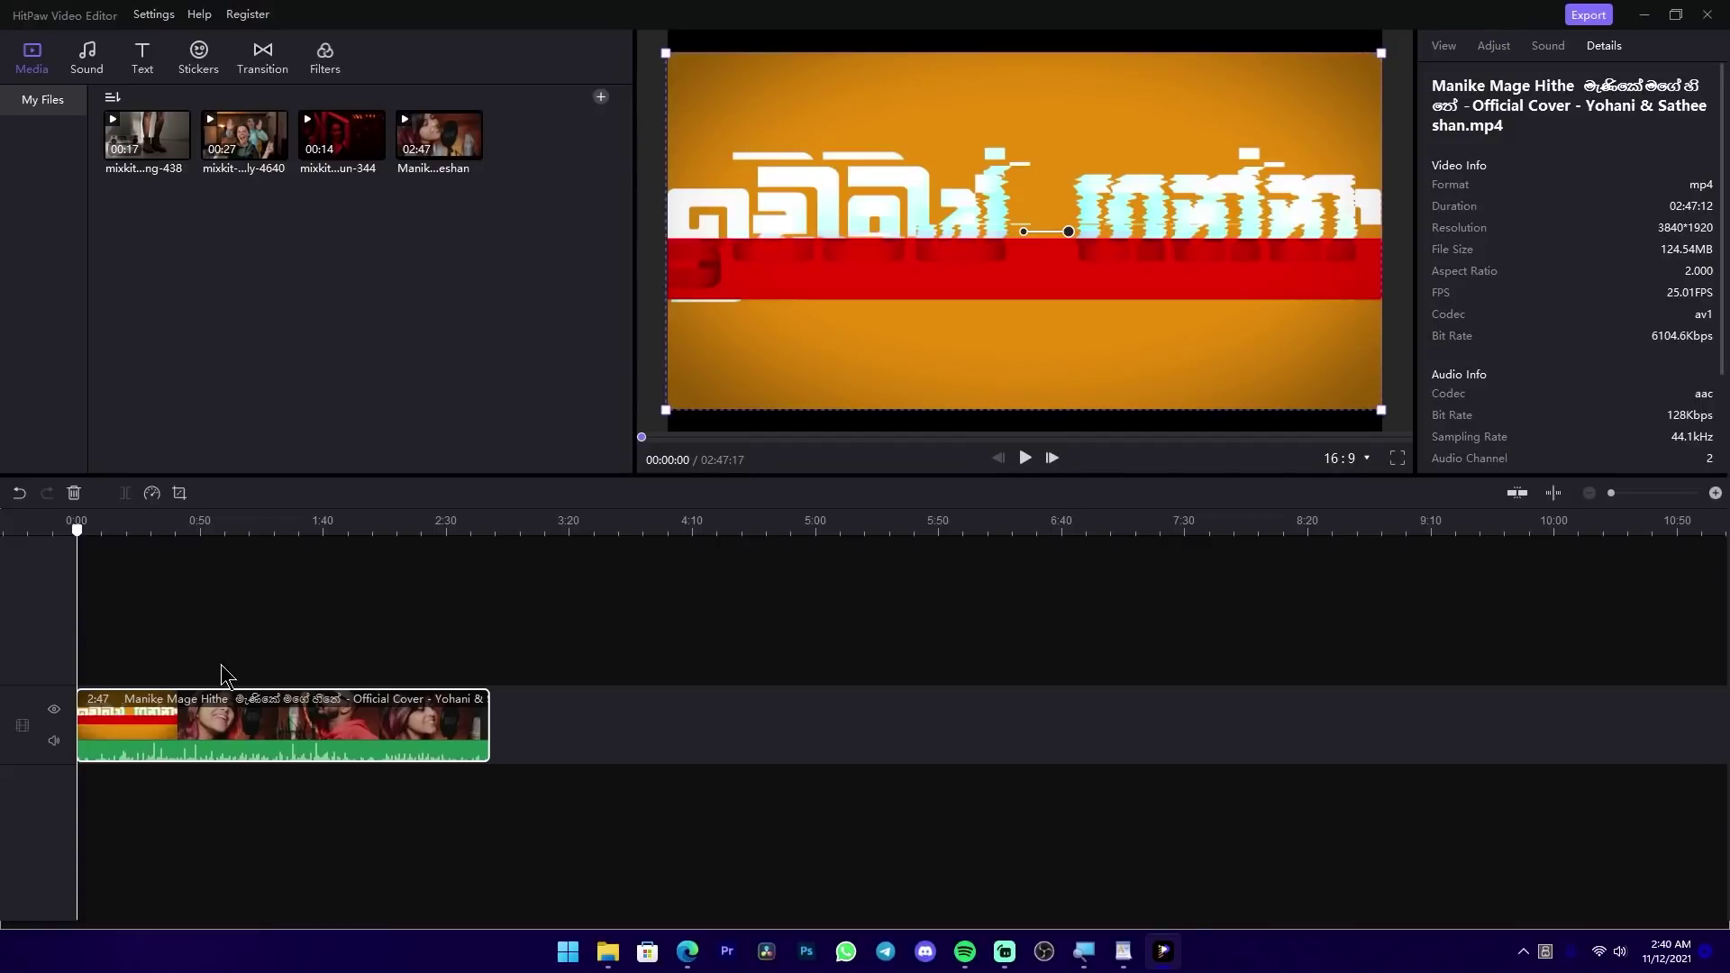
pyautogui.scroll(2, 135, 635)
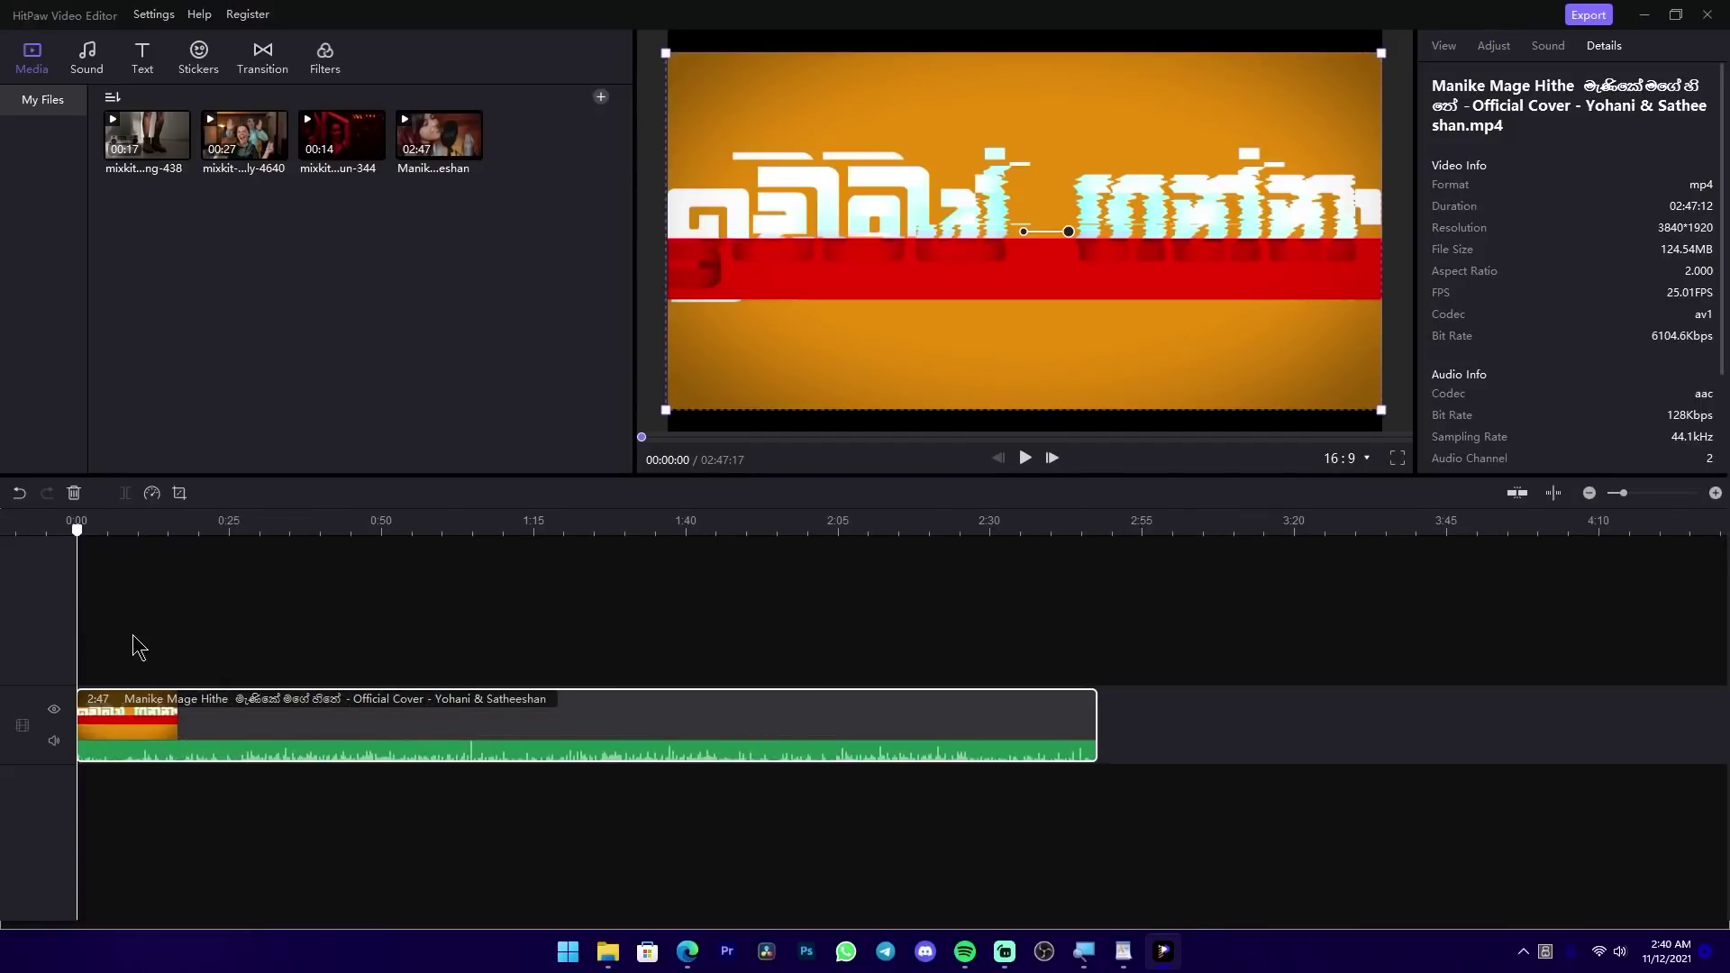
pyautogui.scroll(3, 133, 634)
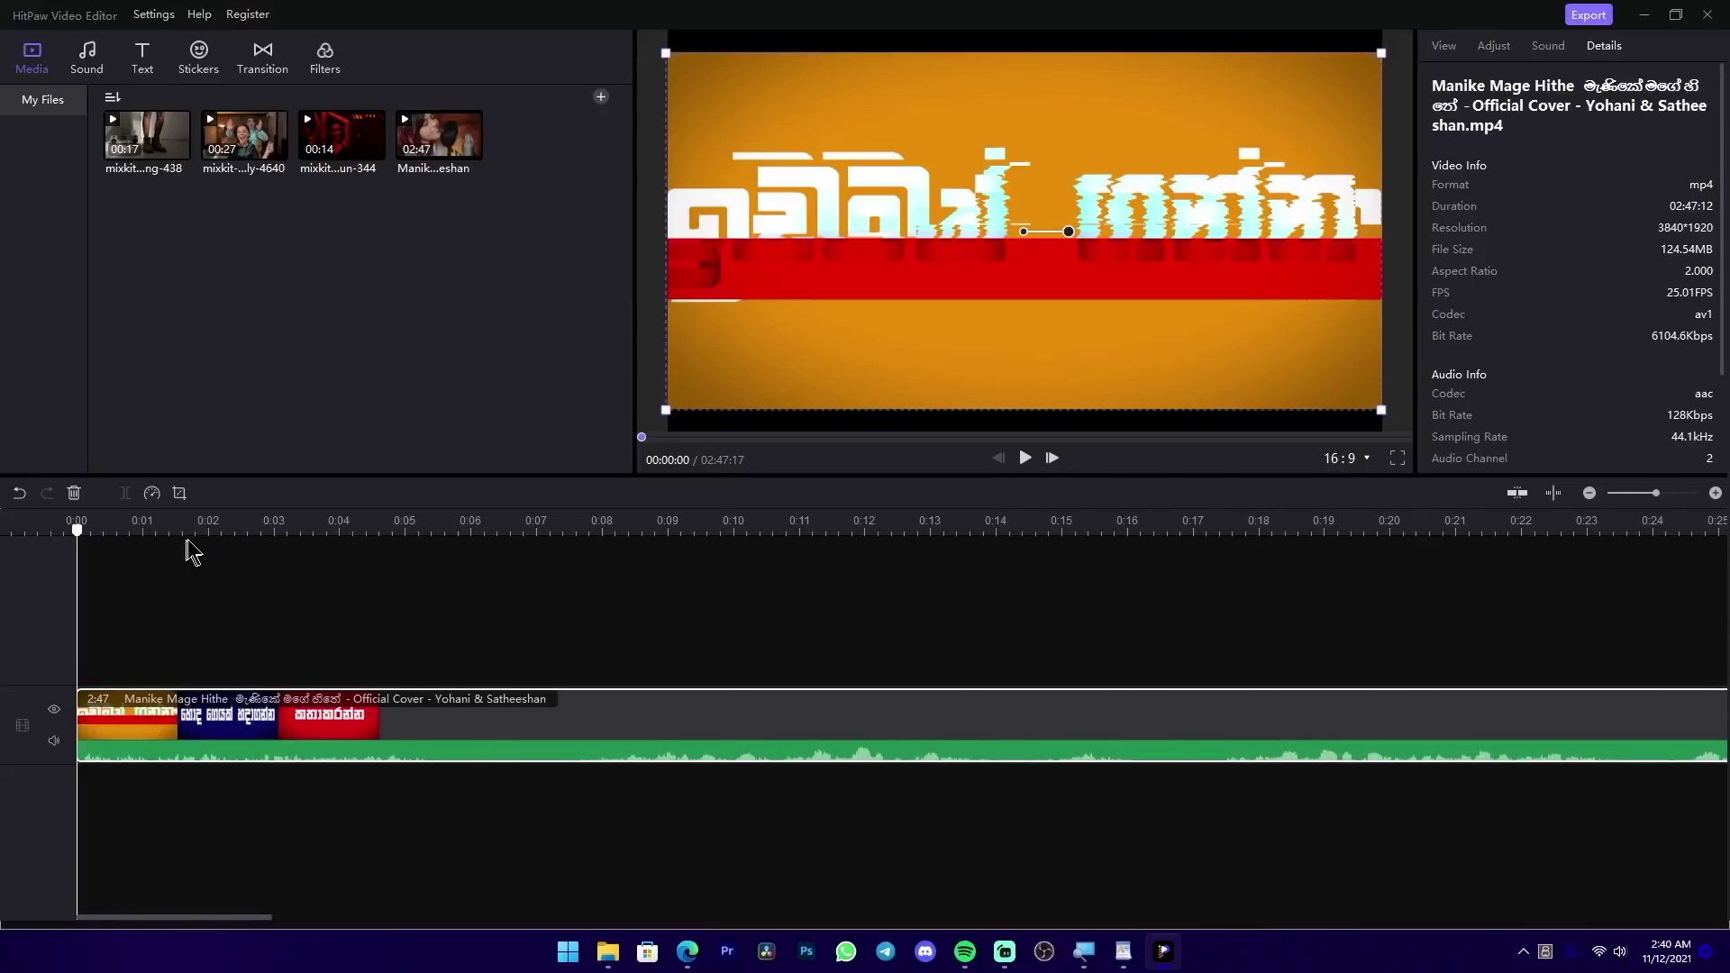
# - Split the song clip at 0:06 with Ctrl+B and delete the 6-second opening part
pyautogui.click(486, 524)
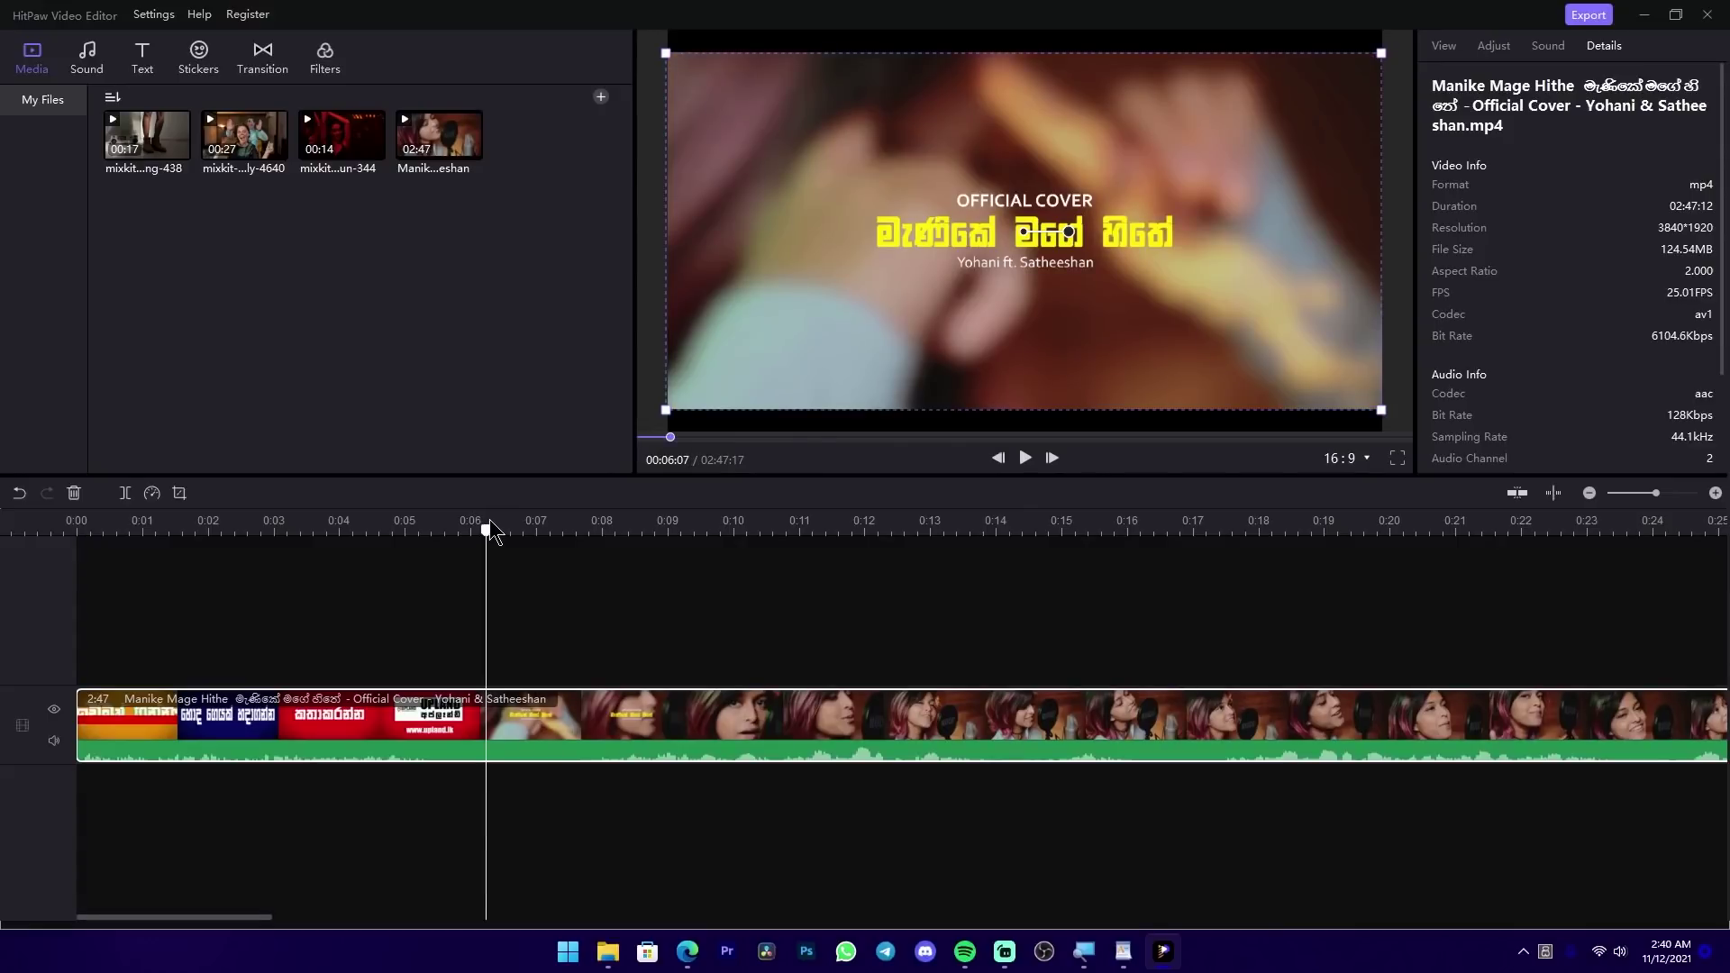
pyautogui.moveTo(568, 630); pyautogui.dragTo(699, 800)
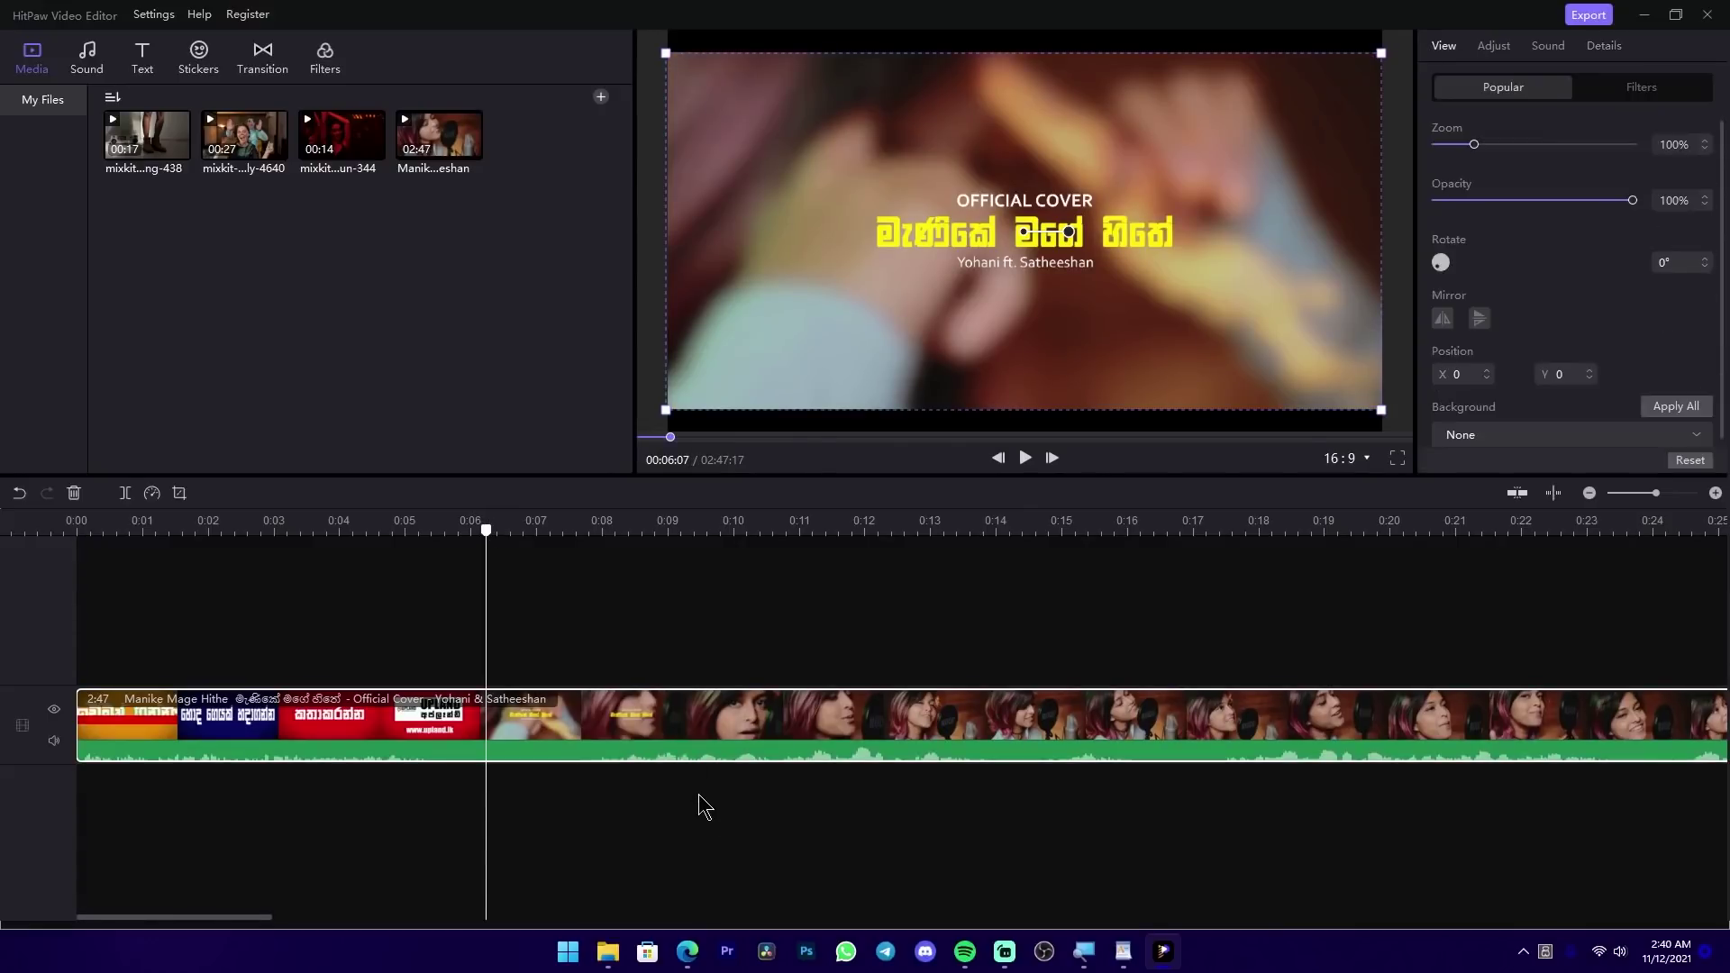
pyautogui.hotkey('ctrl', 'b')
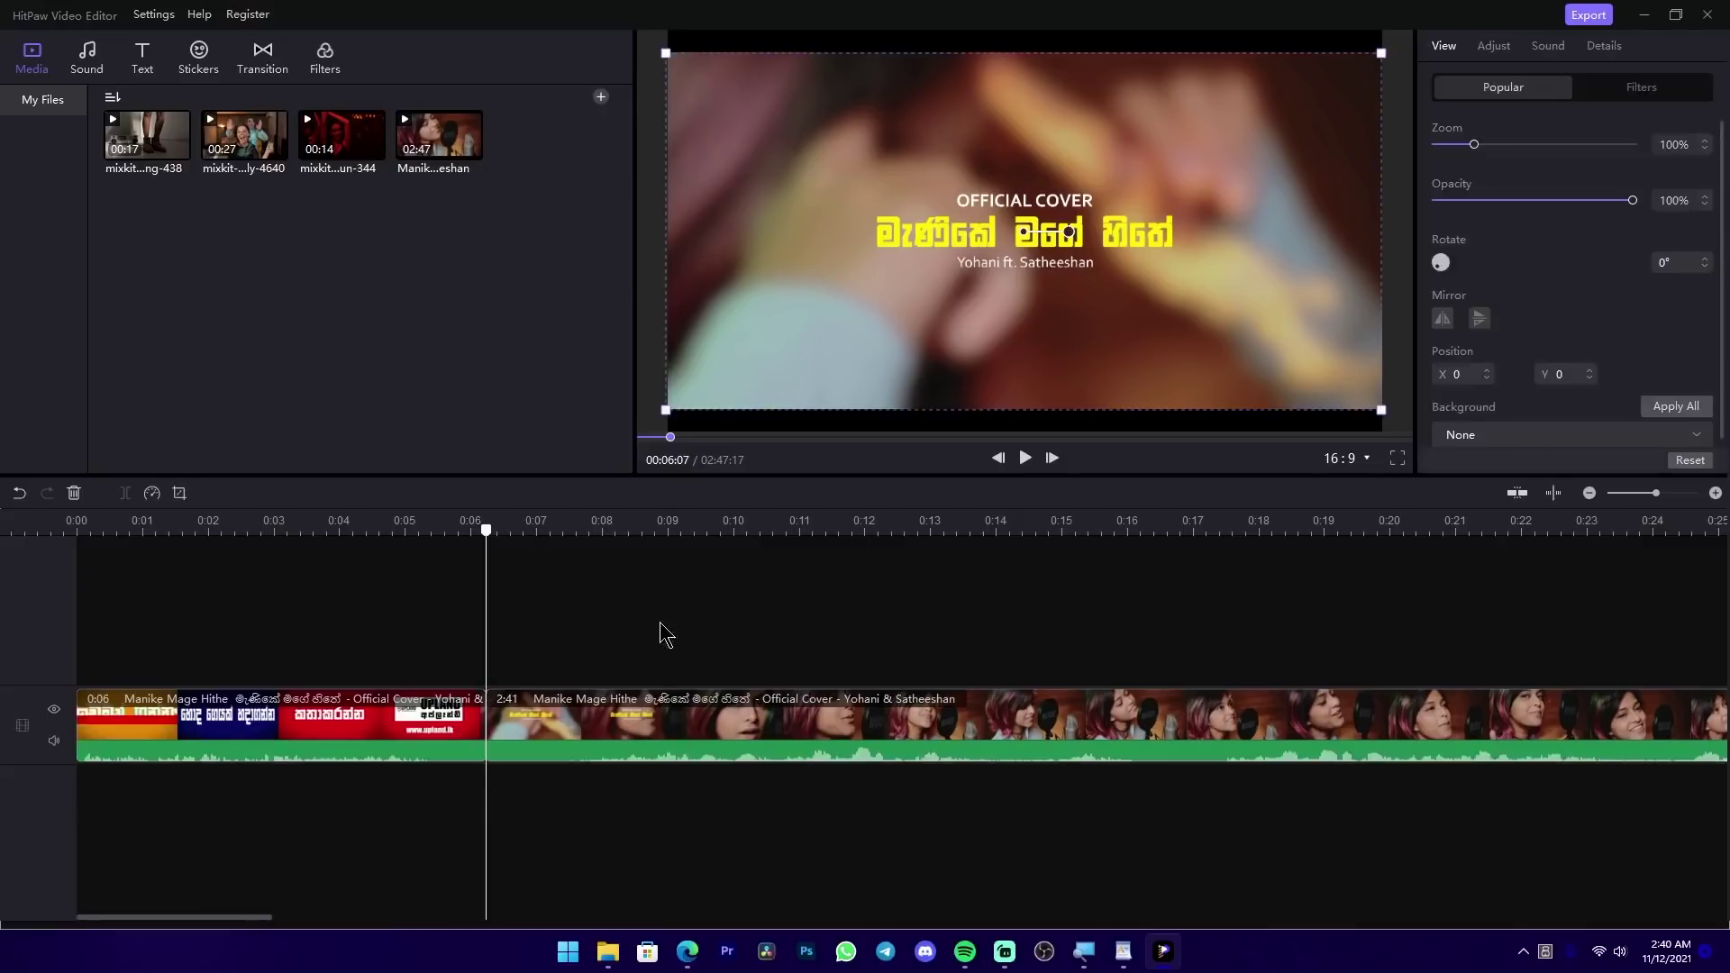
pyautogui.click(665, 634)
pyautogui.click(621, 725)
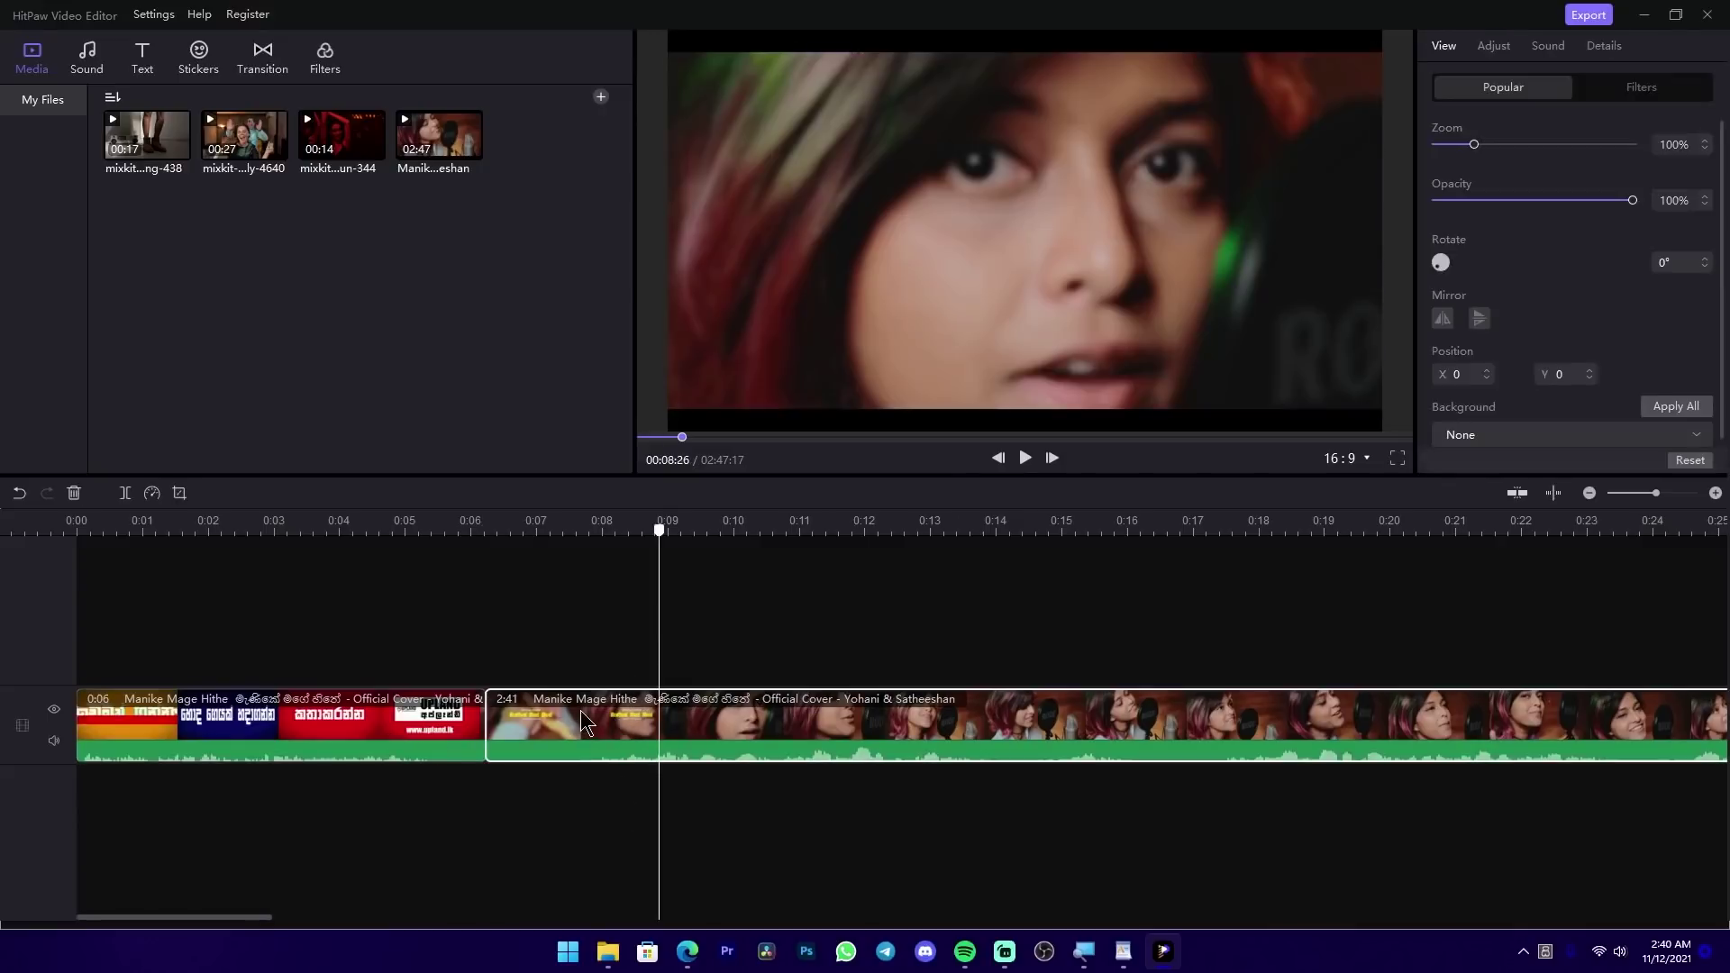
pyautogui.click(432, 721)
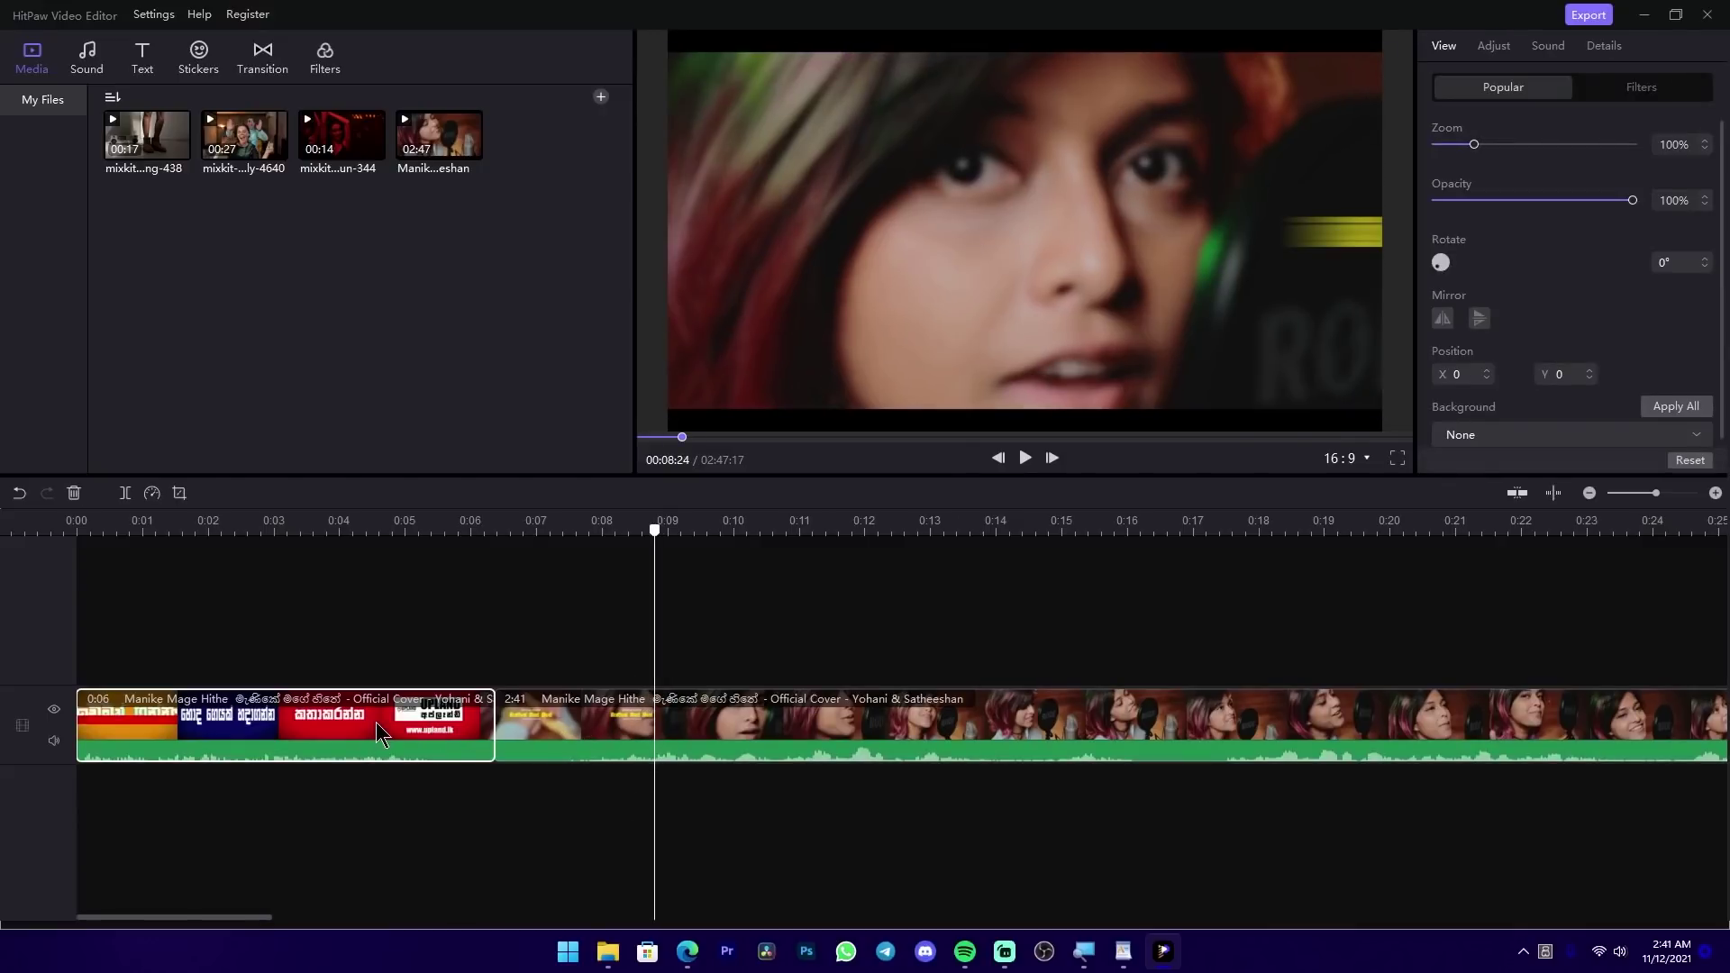
pyautogui.press('Delete')
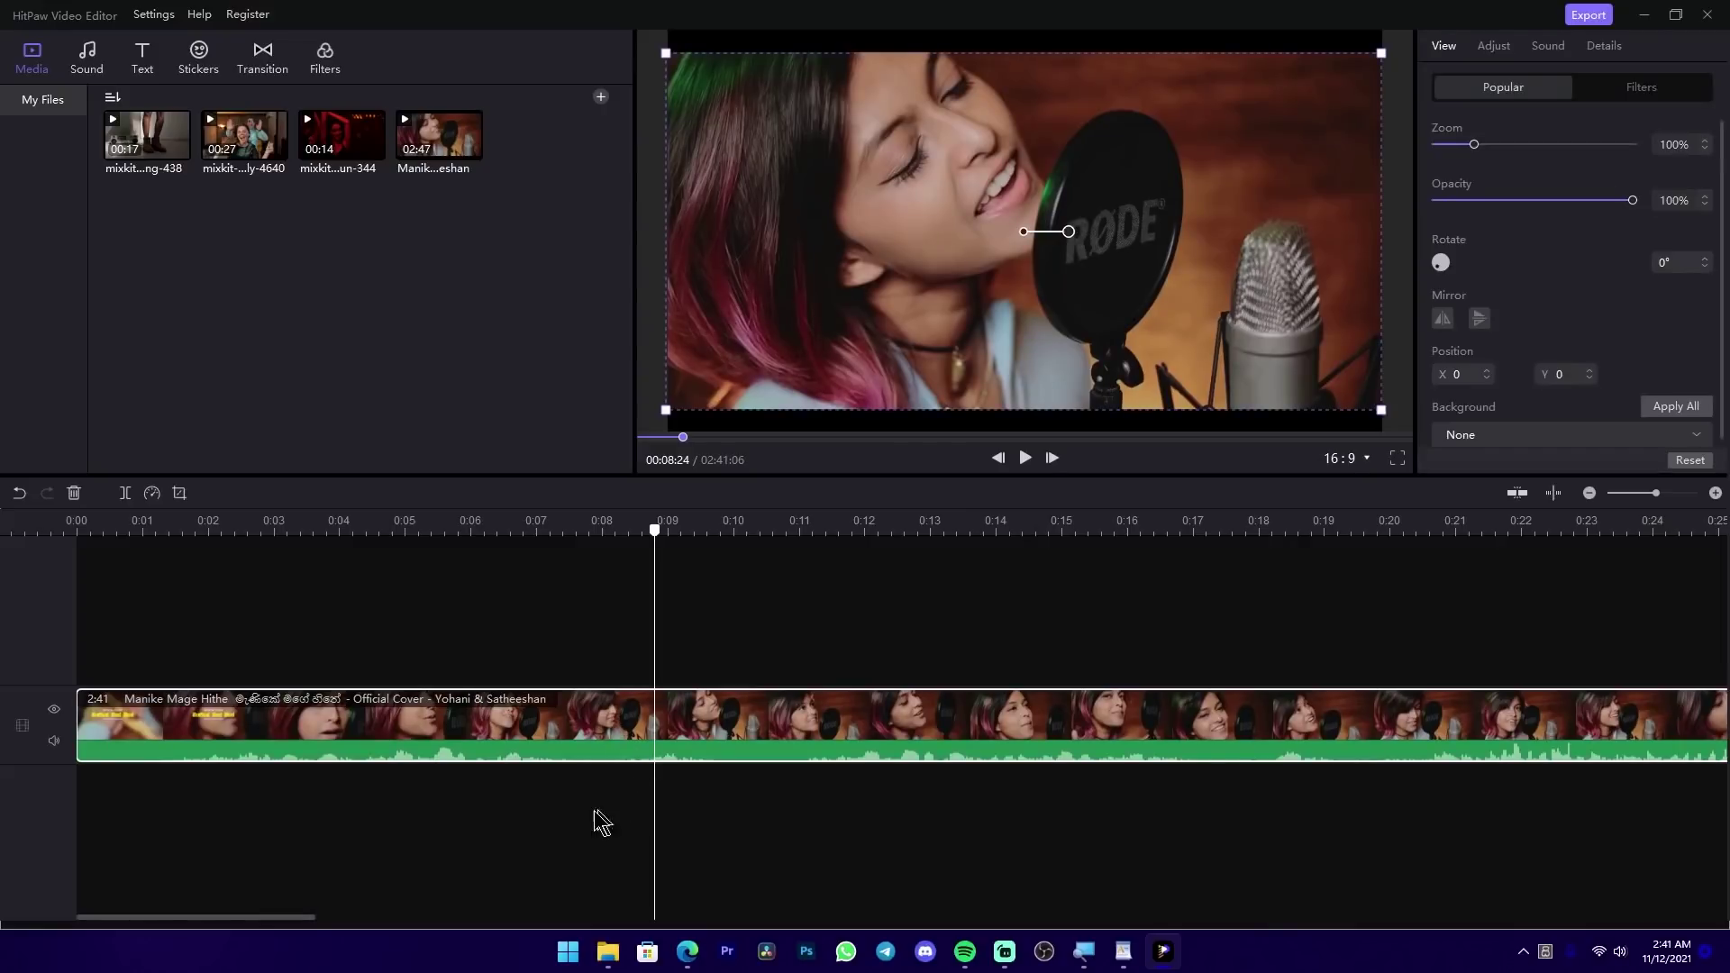
# - Detach the song clip's audio onto its own track
pyautogui.rightClick(574, 716)
pyautogui.rightClick(630, 730)
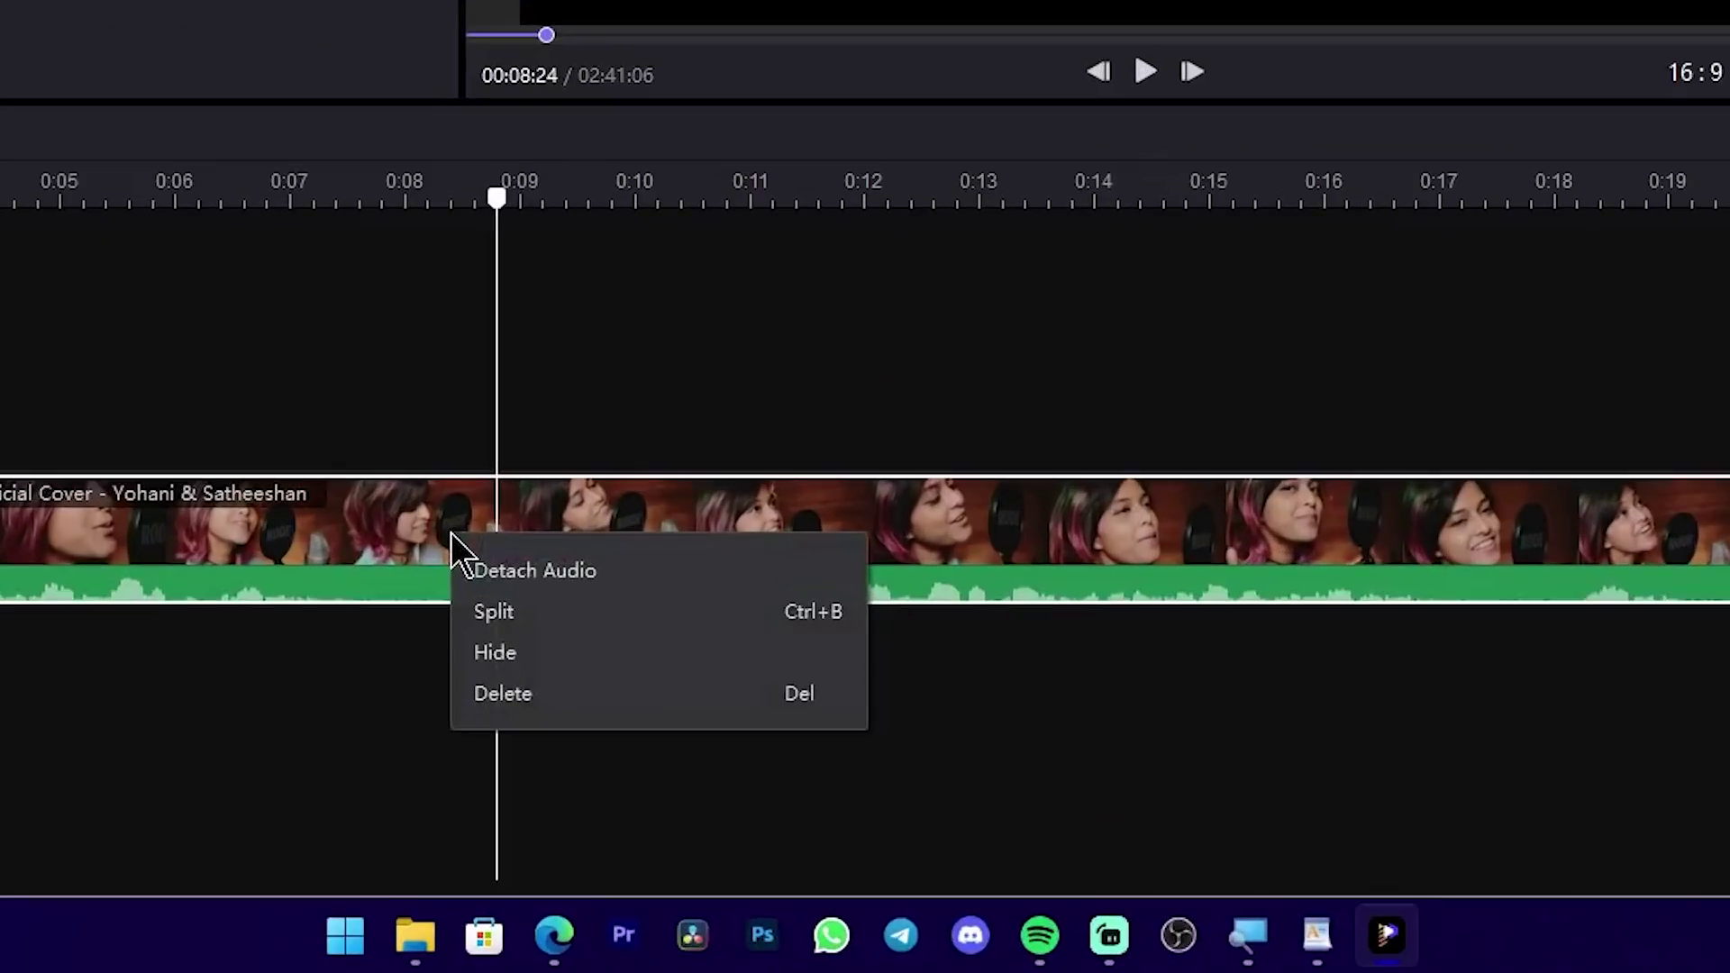
pyautogui.click(568, 573)
pyautogui.click(727, 779)
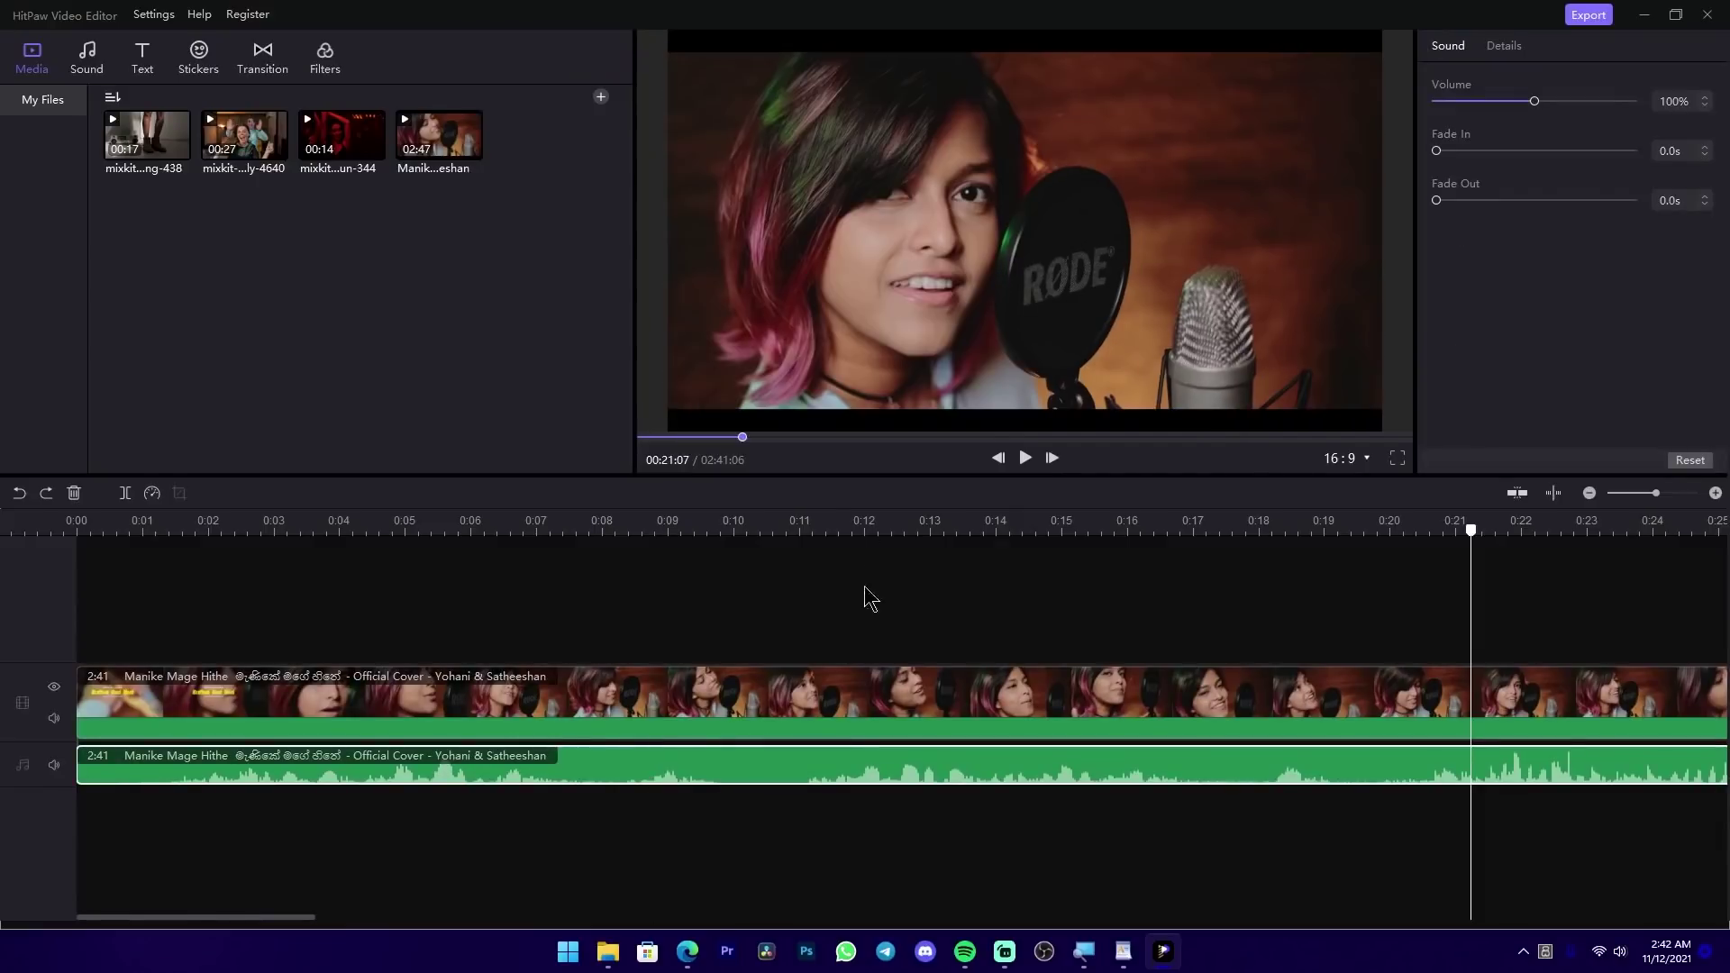
# - Give the video clip a Gaussian Blur background fill
pyautogui.click(883, 674)
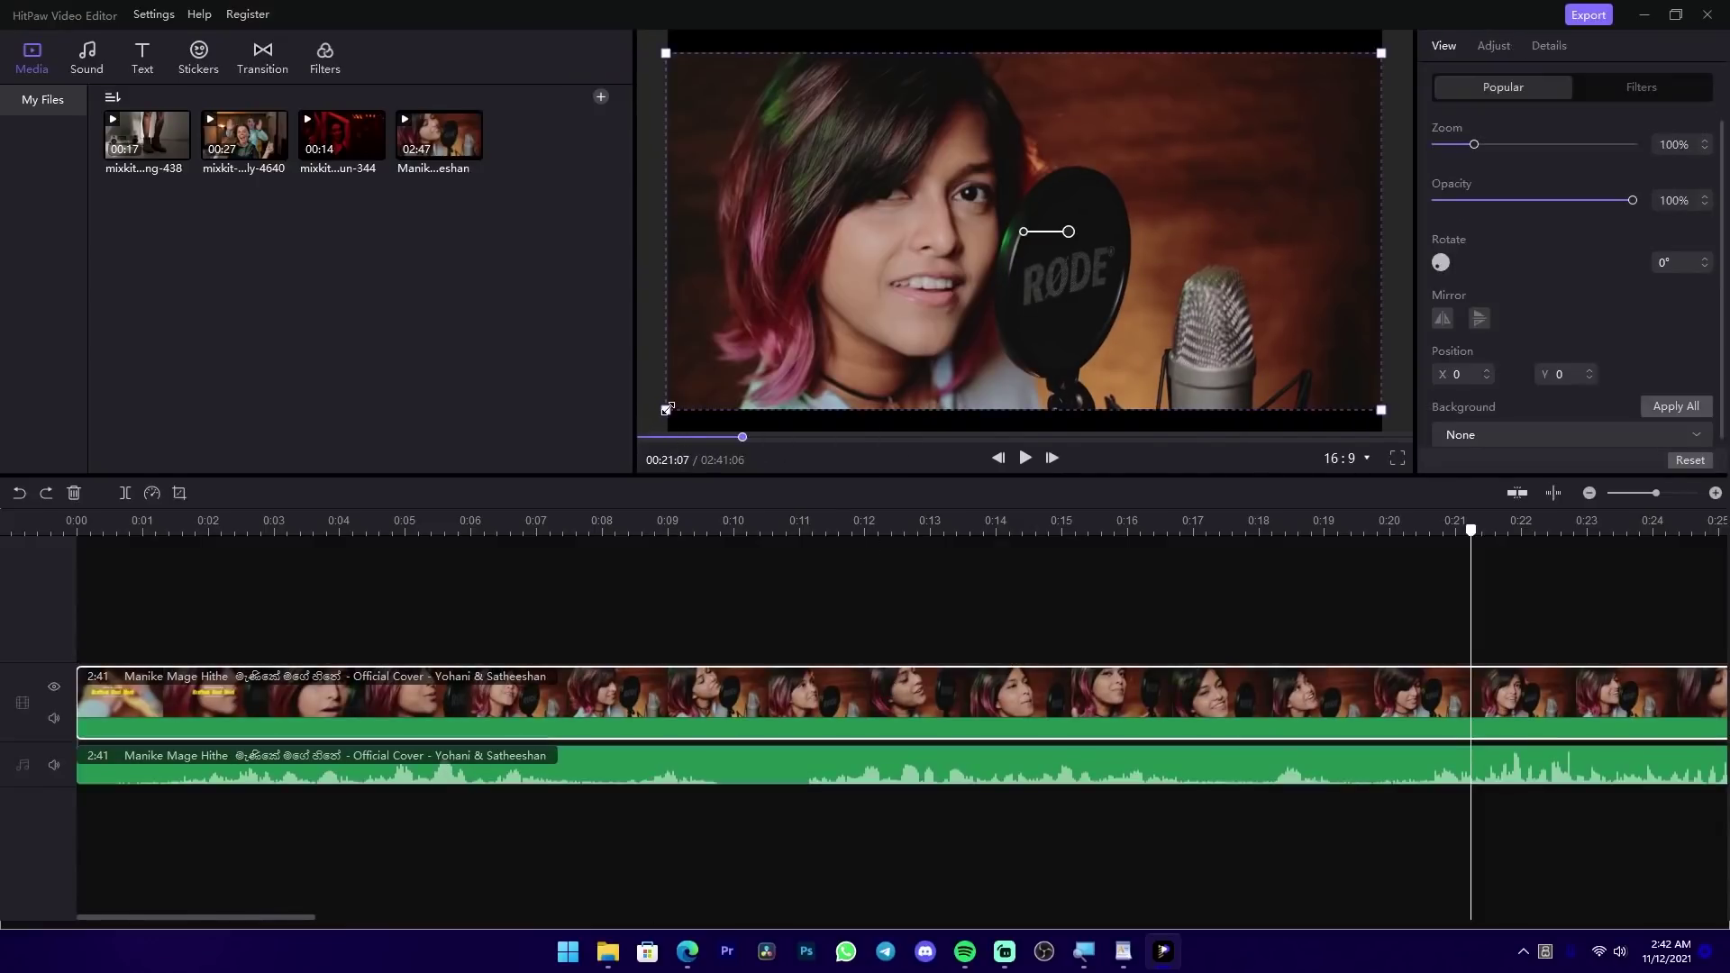
pyautogui.moveTo(666, 410)
pyautogui.mouseDown()
pyautogui.moveTo(640, 421)
pyautogui.moveTo(666, 410)
pyautogui.mouseUp()
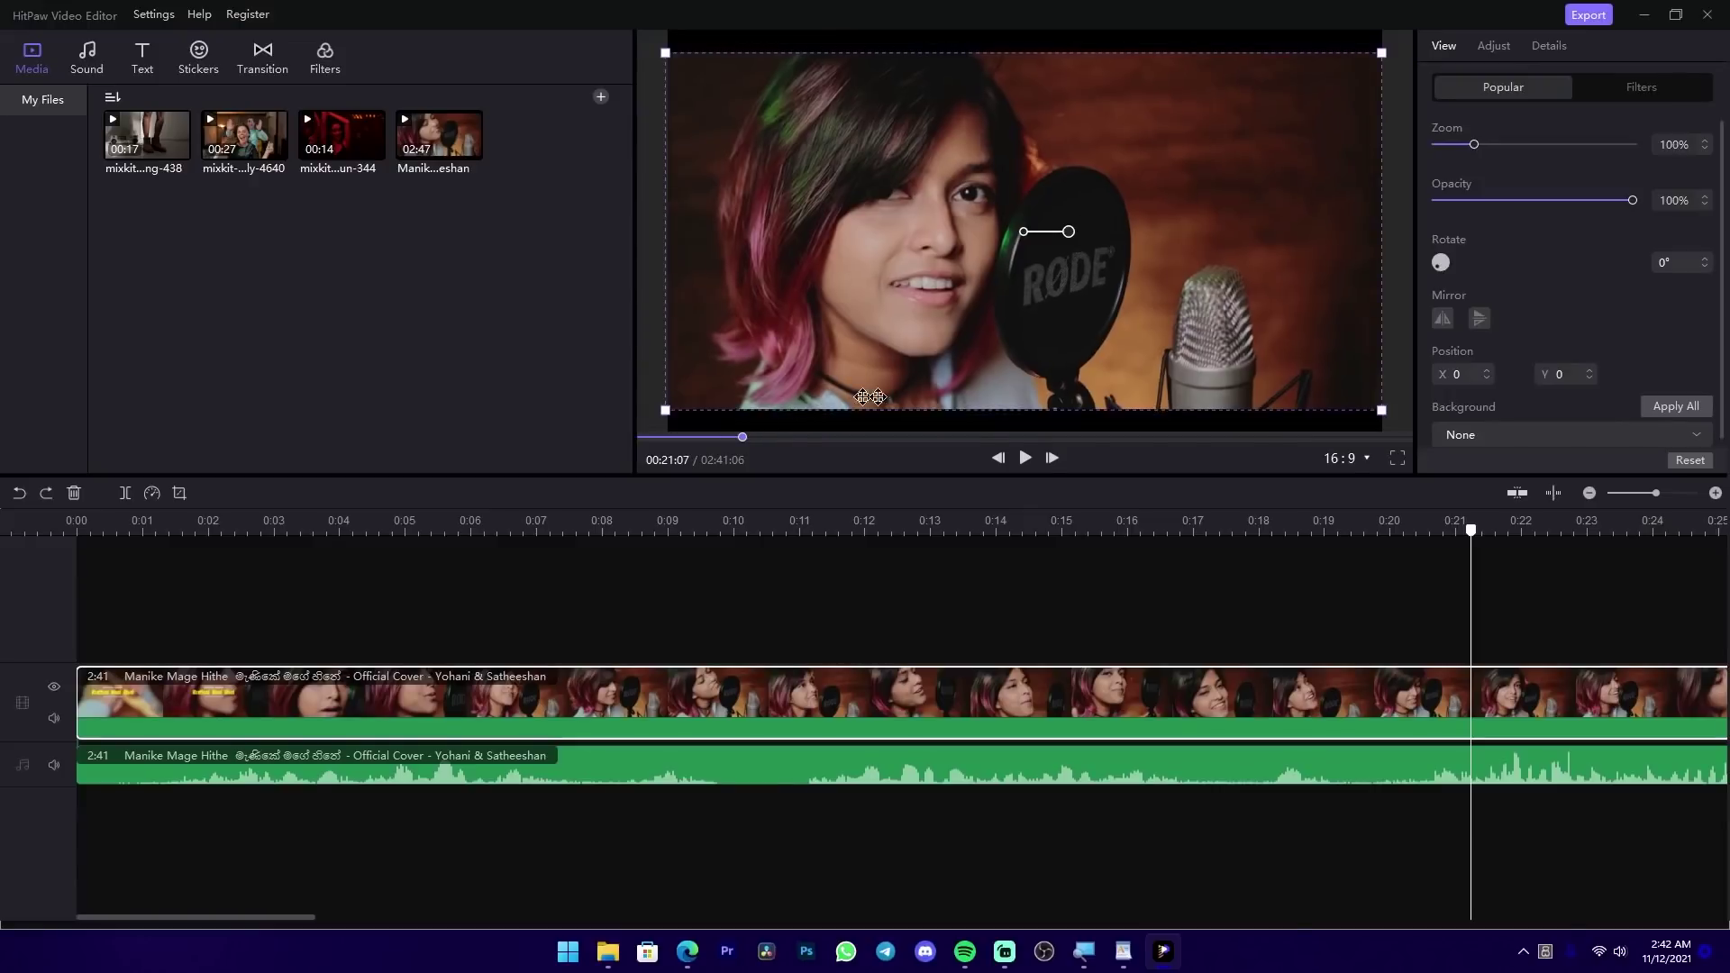
pyautogui.scroll(-1, 1549, 302)
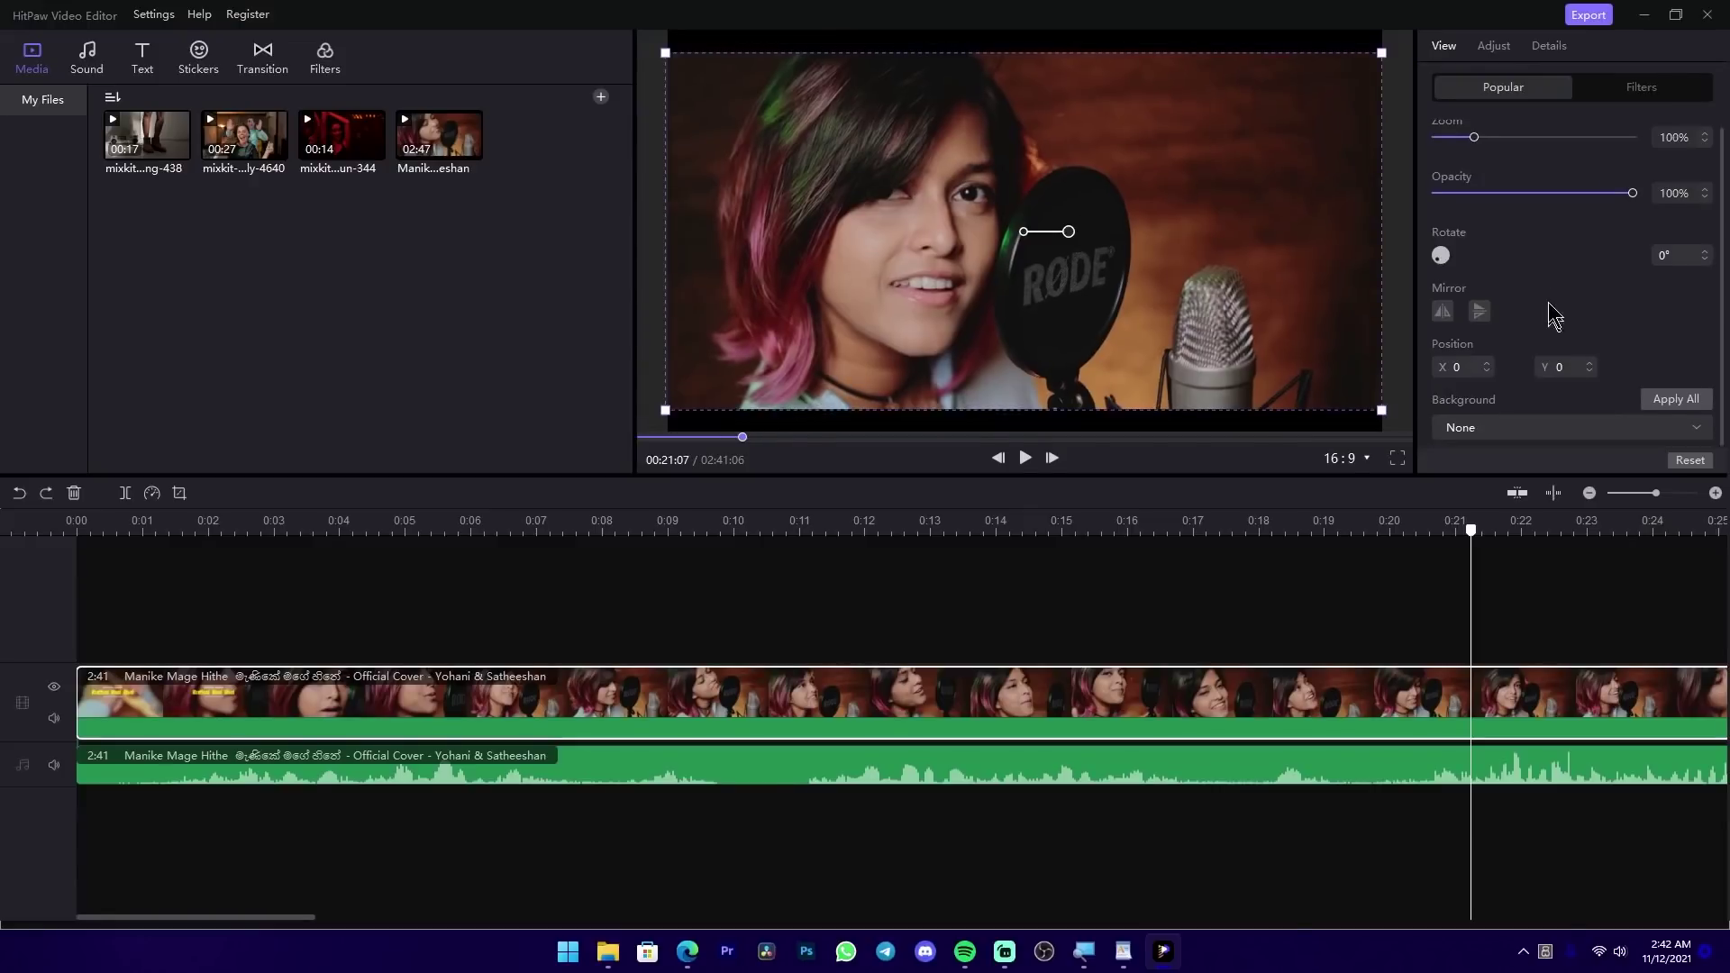
pyautogui.click(1468, 428)
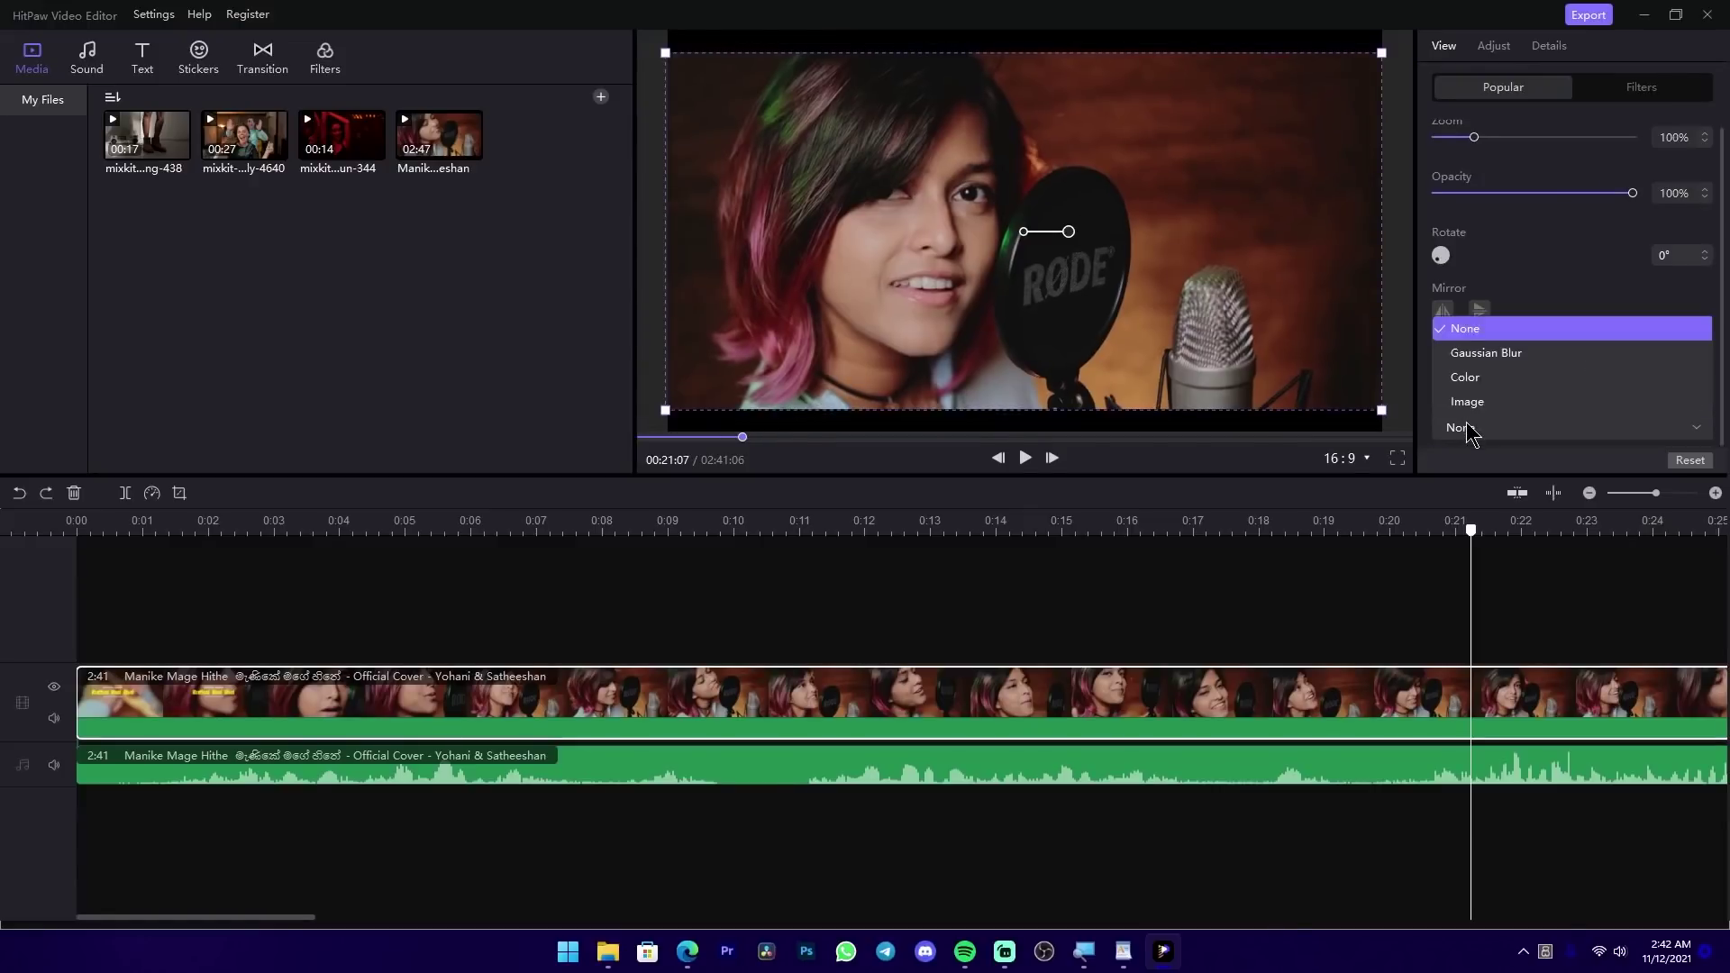
pyautogui.click(1486, 352)
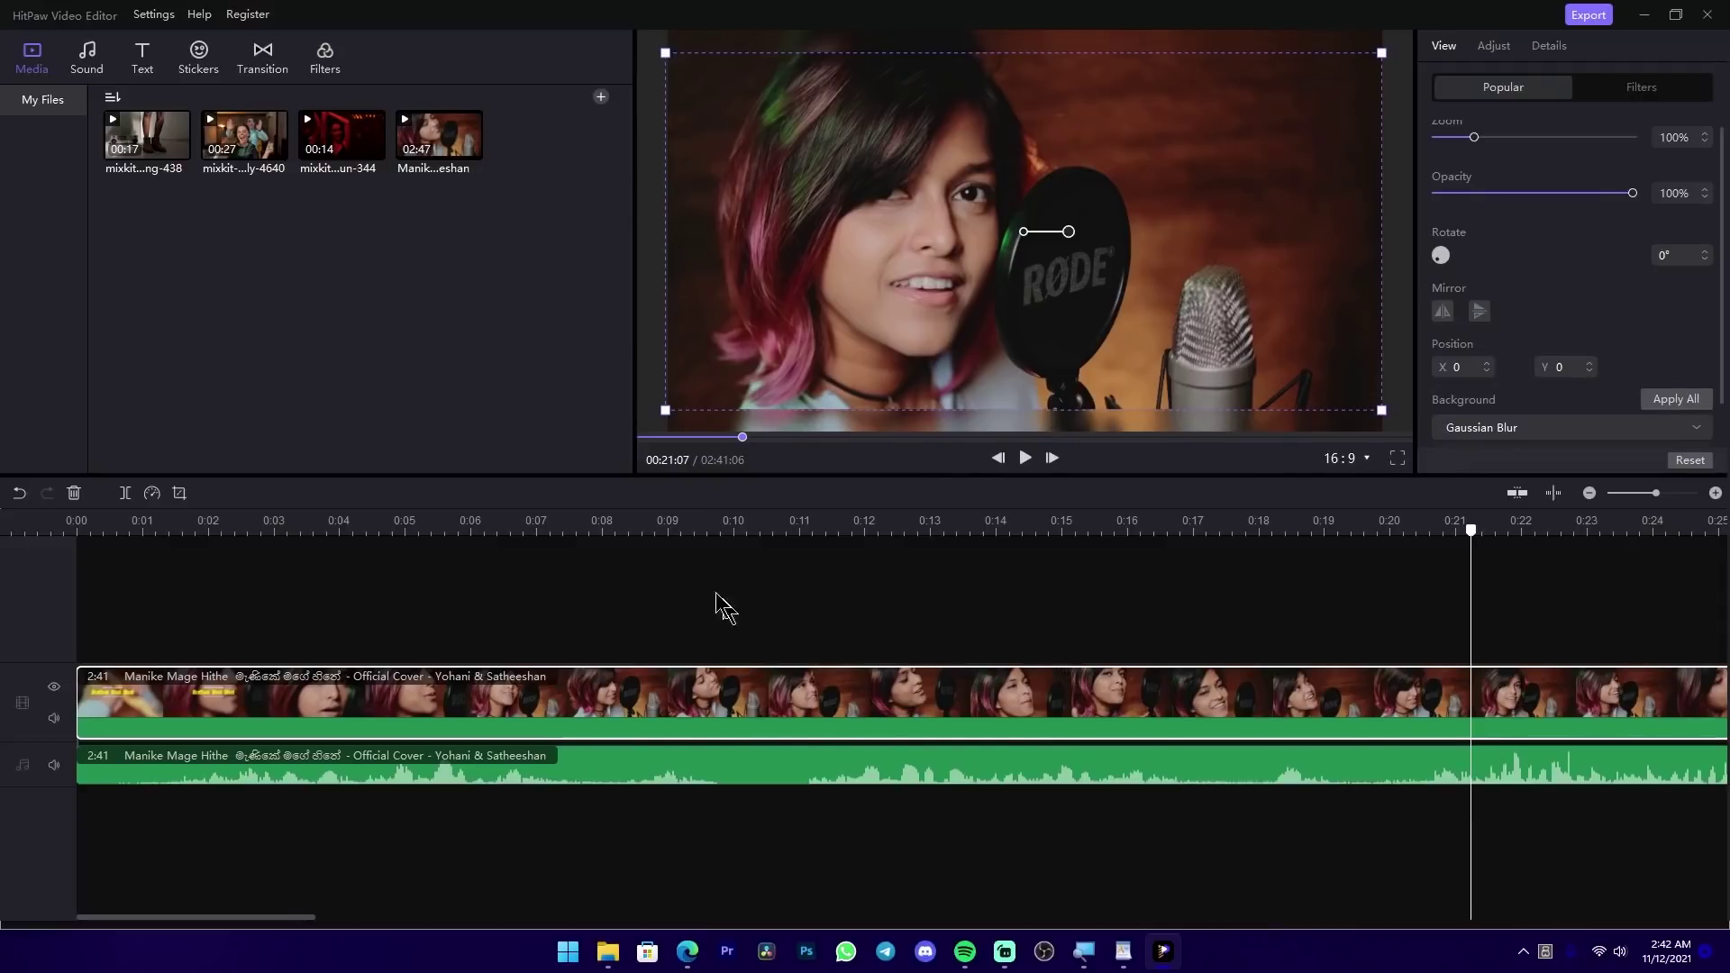
pyautogui.click(681, 527)
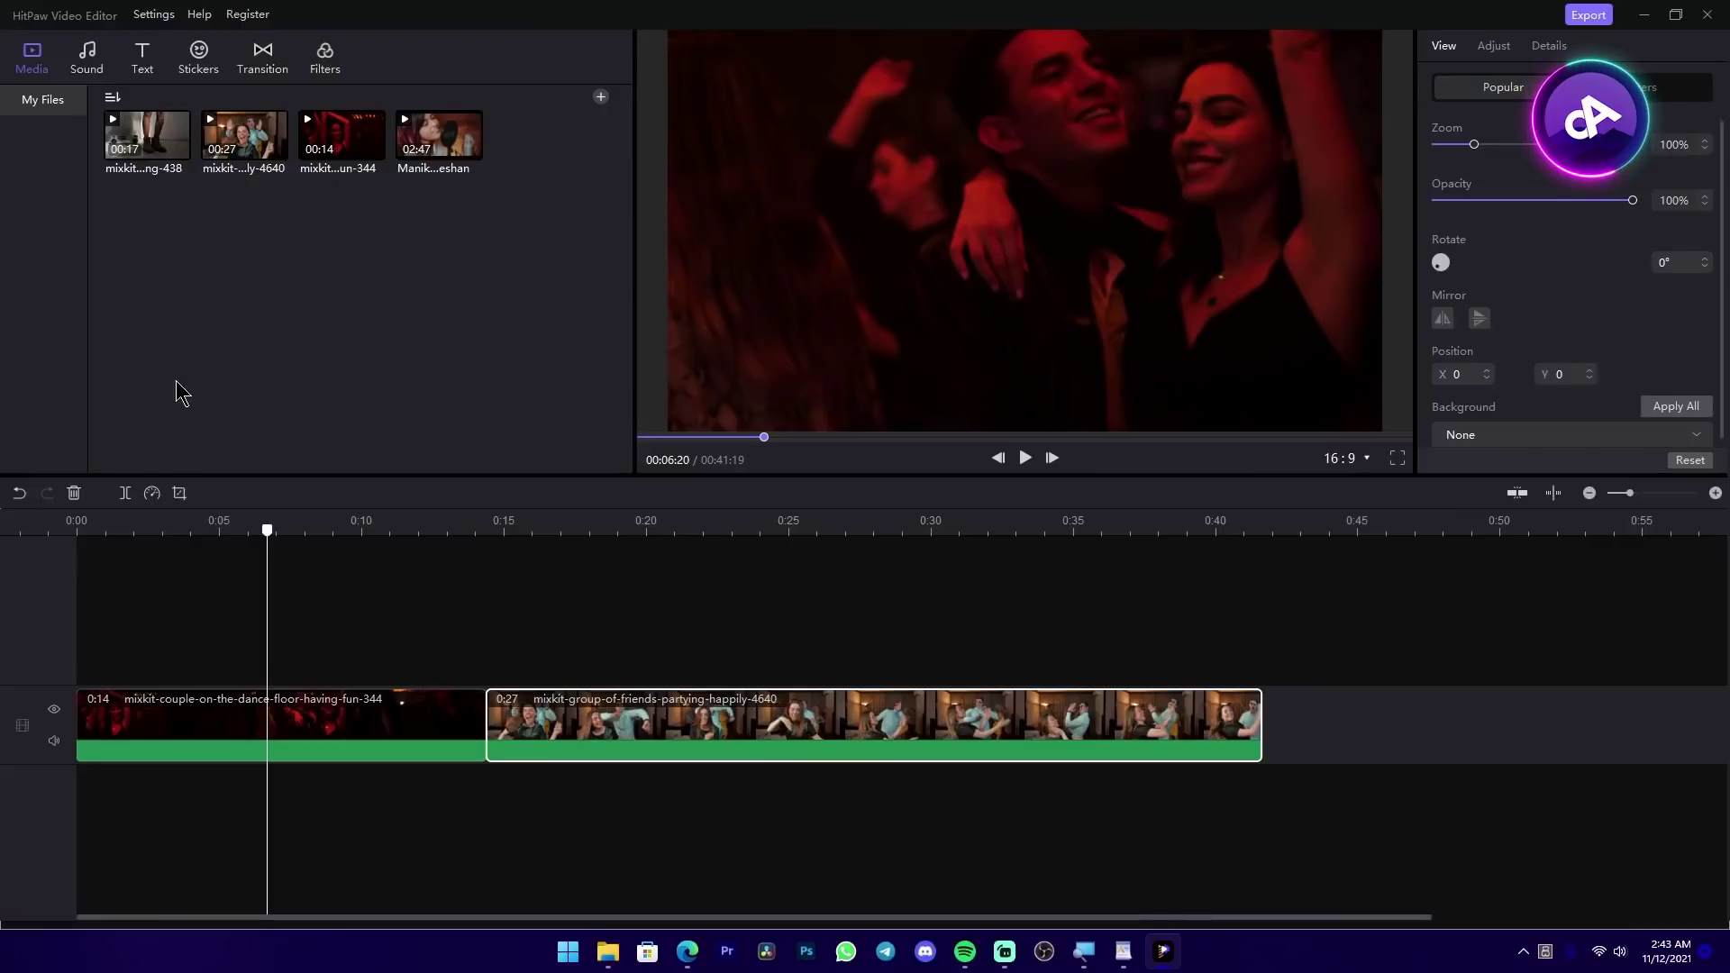
# - Add the blue Abc. text style over the dance-floor clip
pyautogui.click(150, 54)
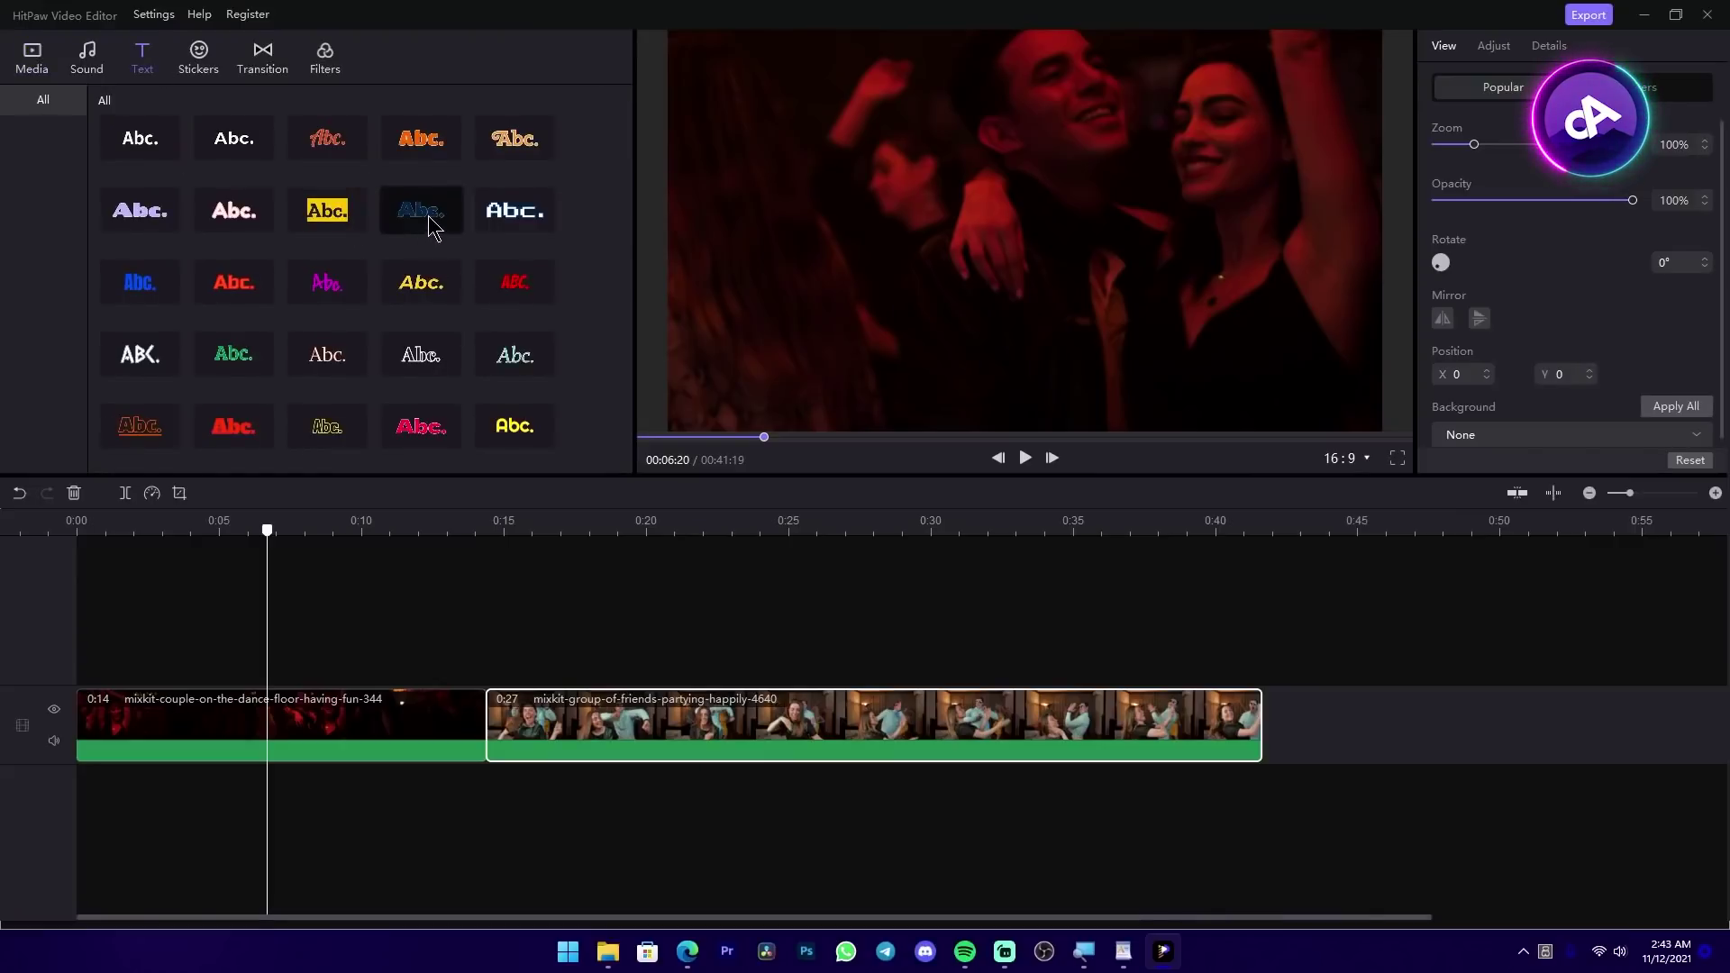
pyautogui.moveTo(416, 221); pyautogui.dragTo(379, 730)
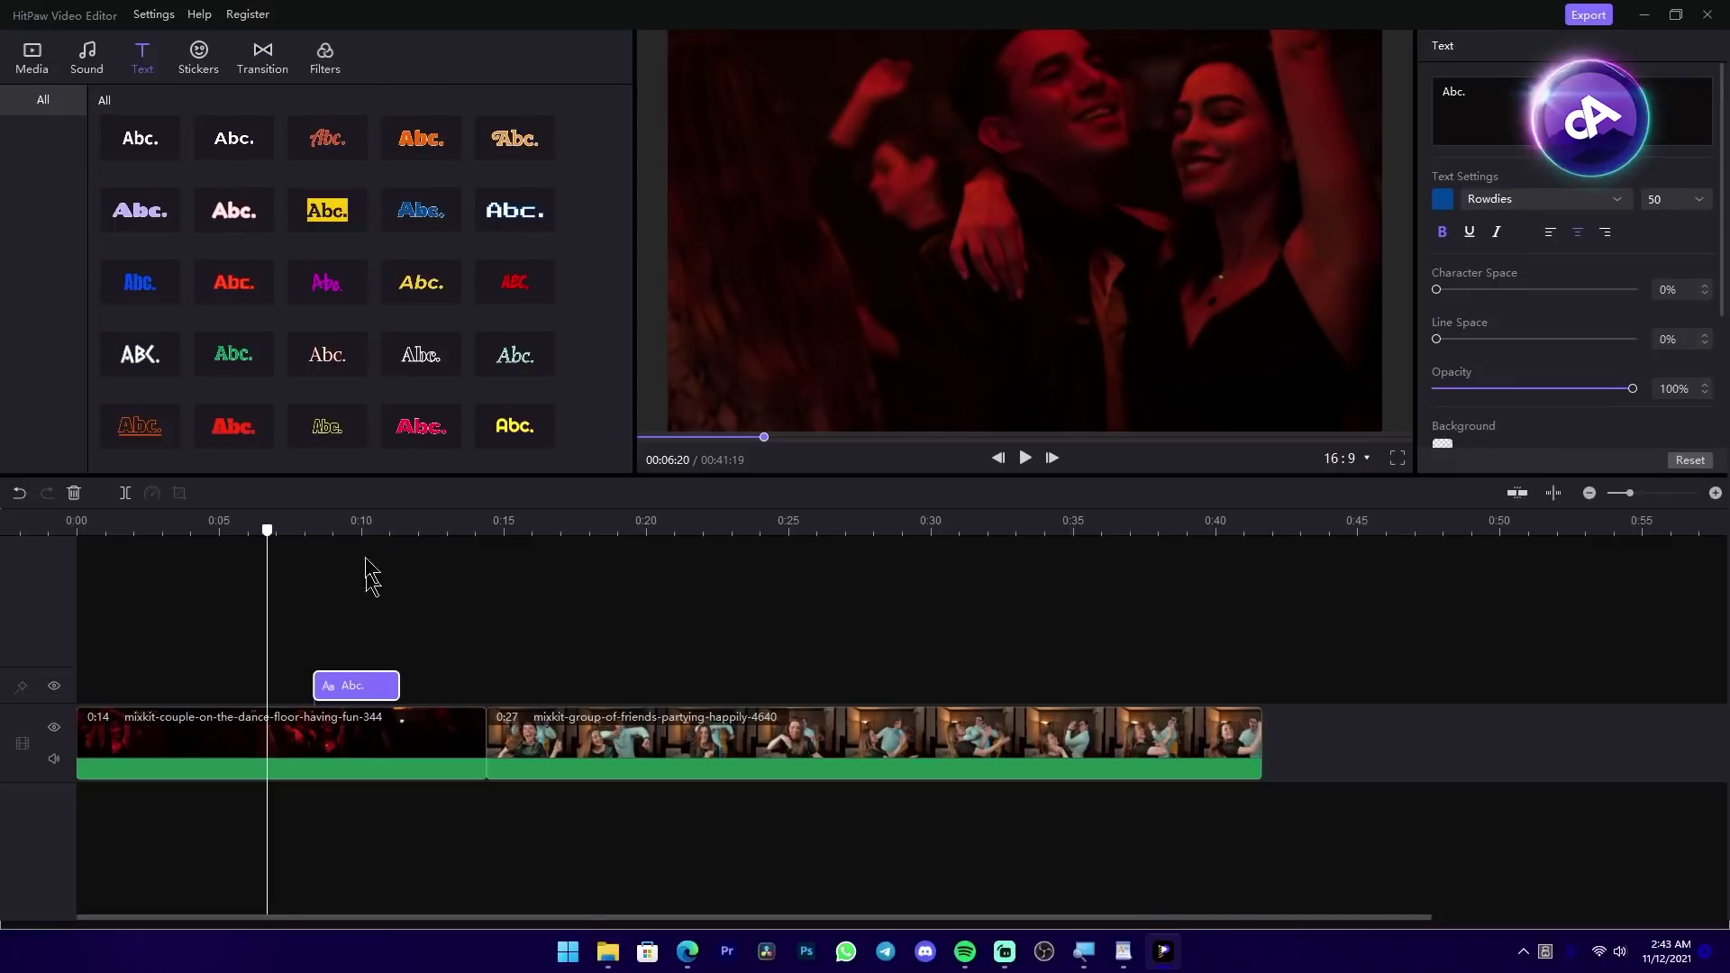
pyautogui.click(365, 689)
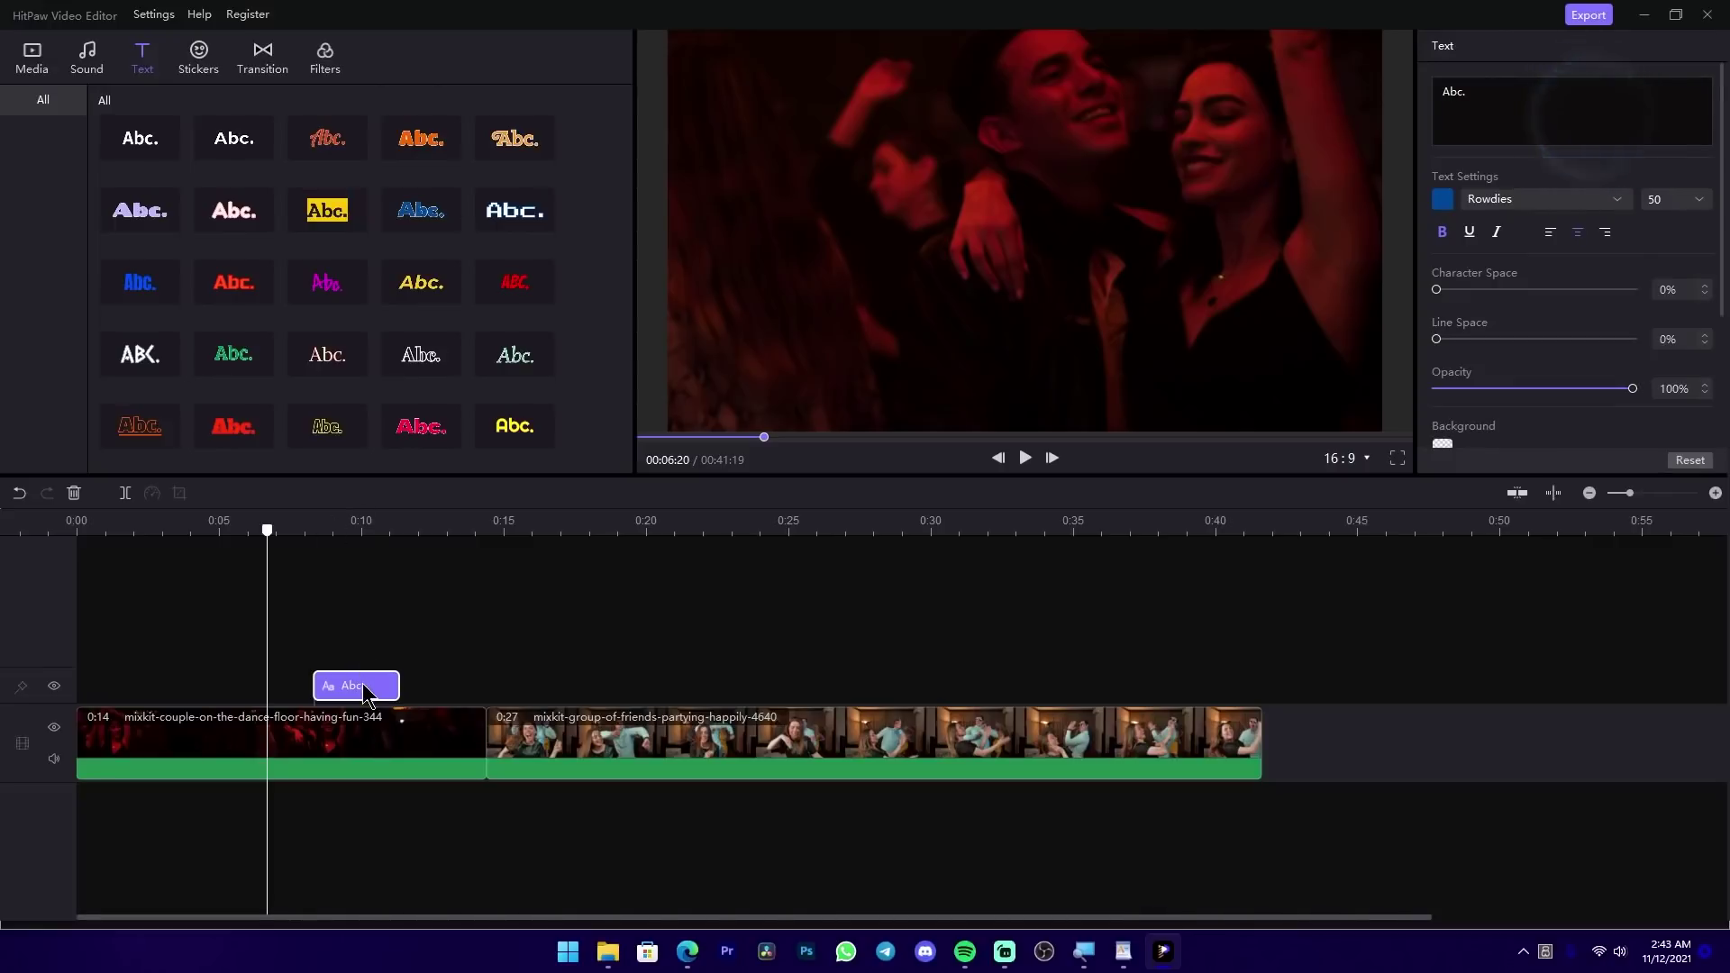
pyautogui.click(351, 532)
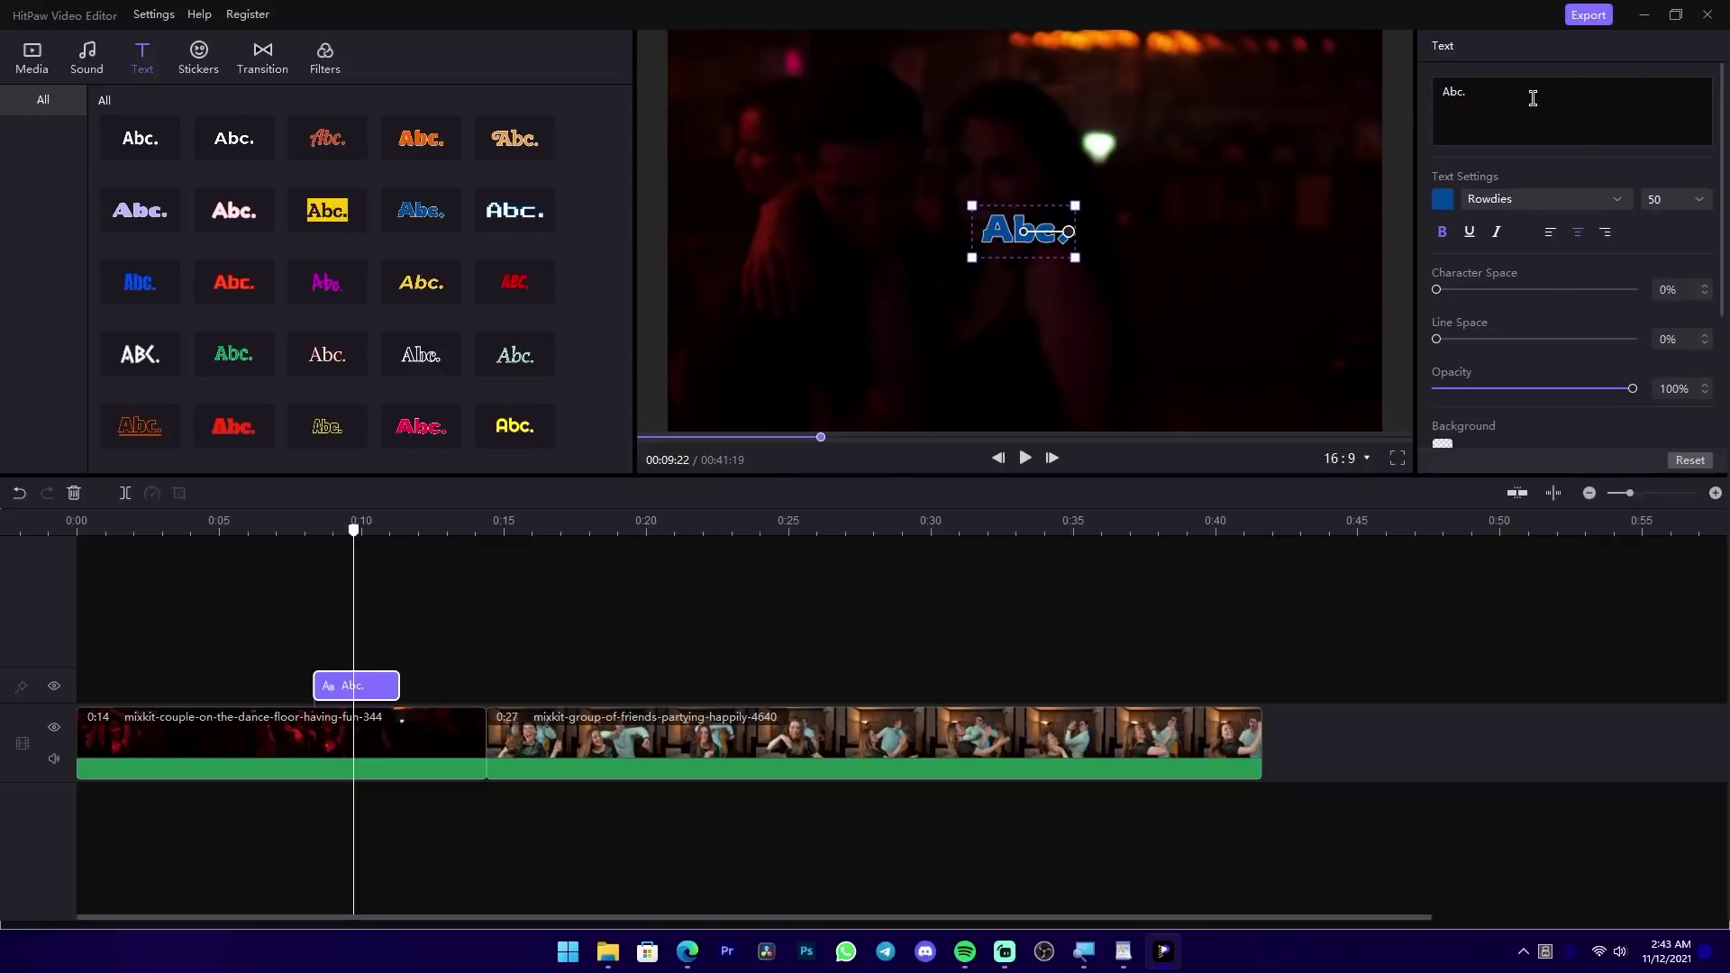
# - Paste the title wording over the Abc. placeholder and browse the font choices
pyautogui.write('creativeartlk')
pyautogui.click(1557, 196)
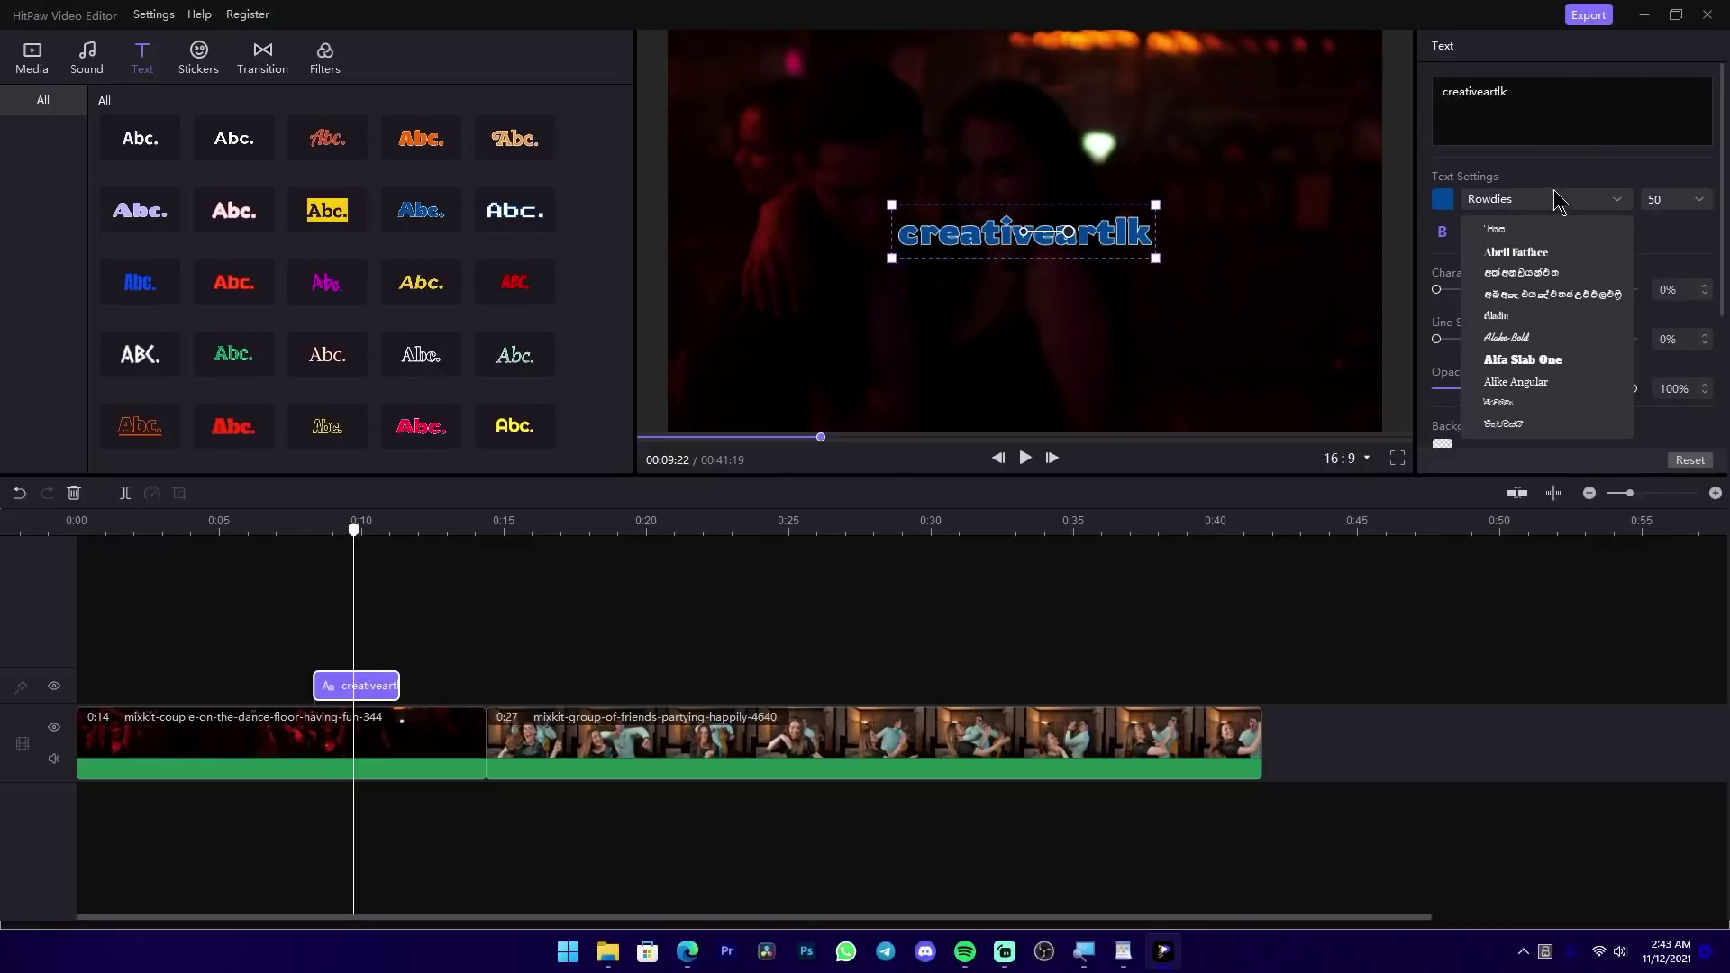
pyautogui.click(1558, 191)
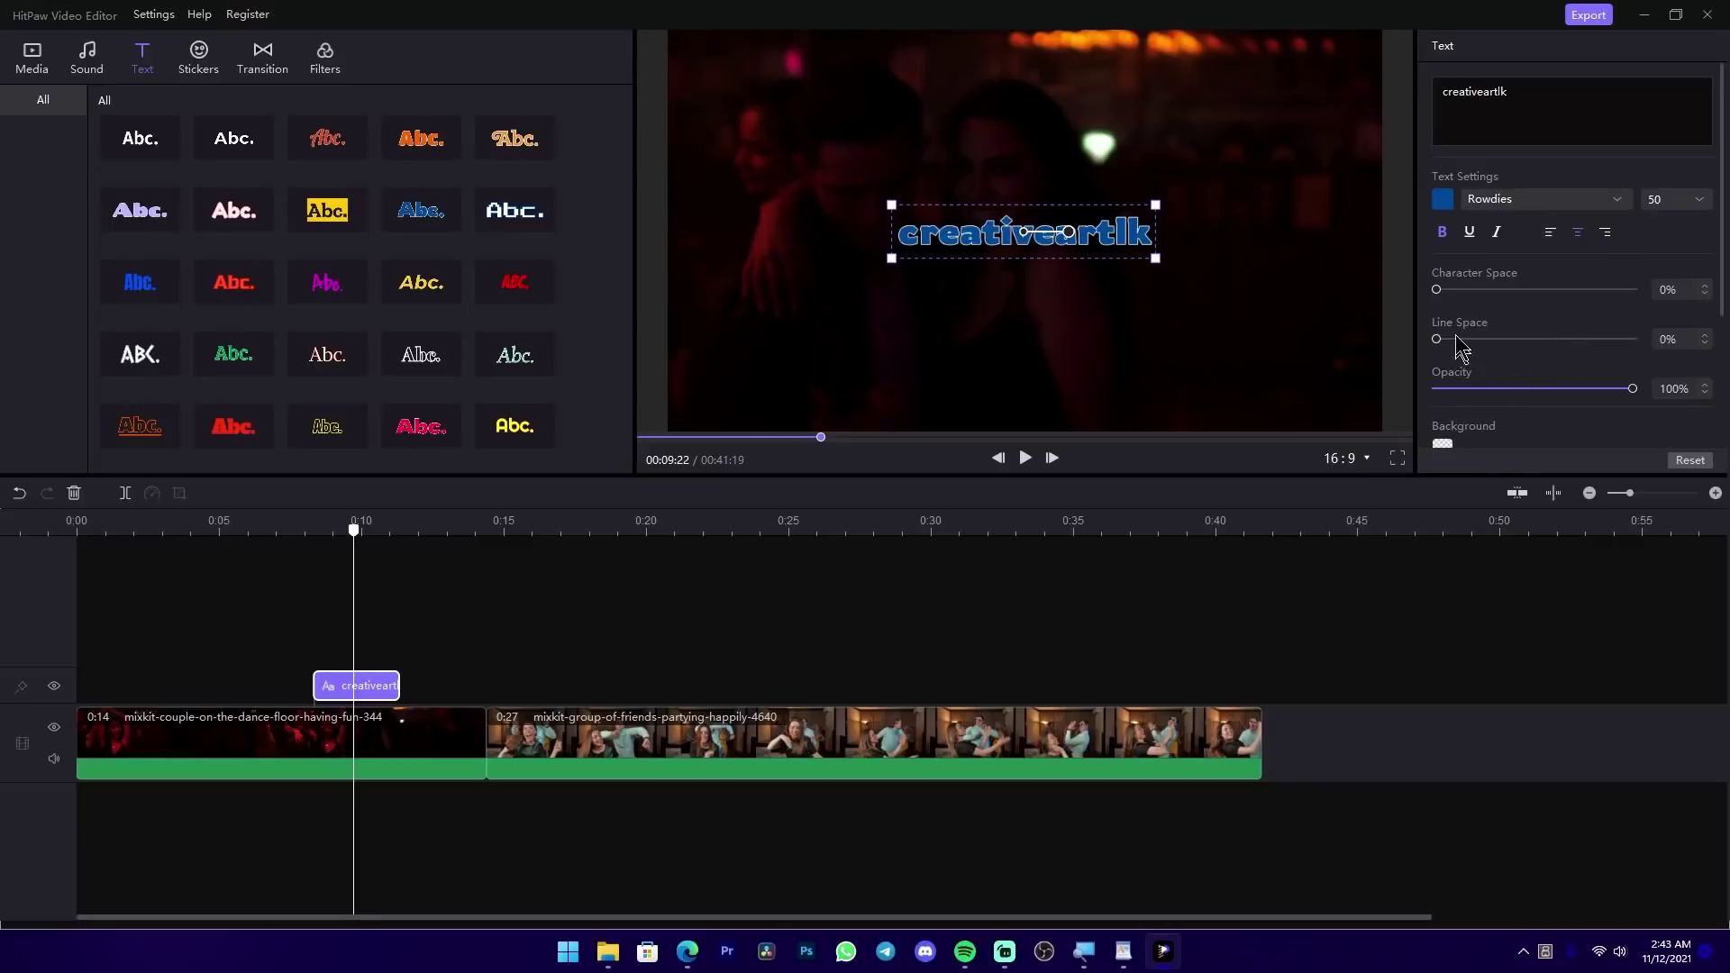
pyautogui.scroll(-3, 1514, 343)
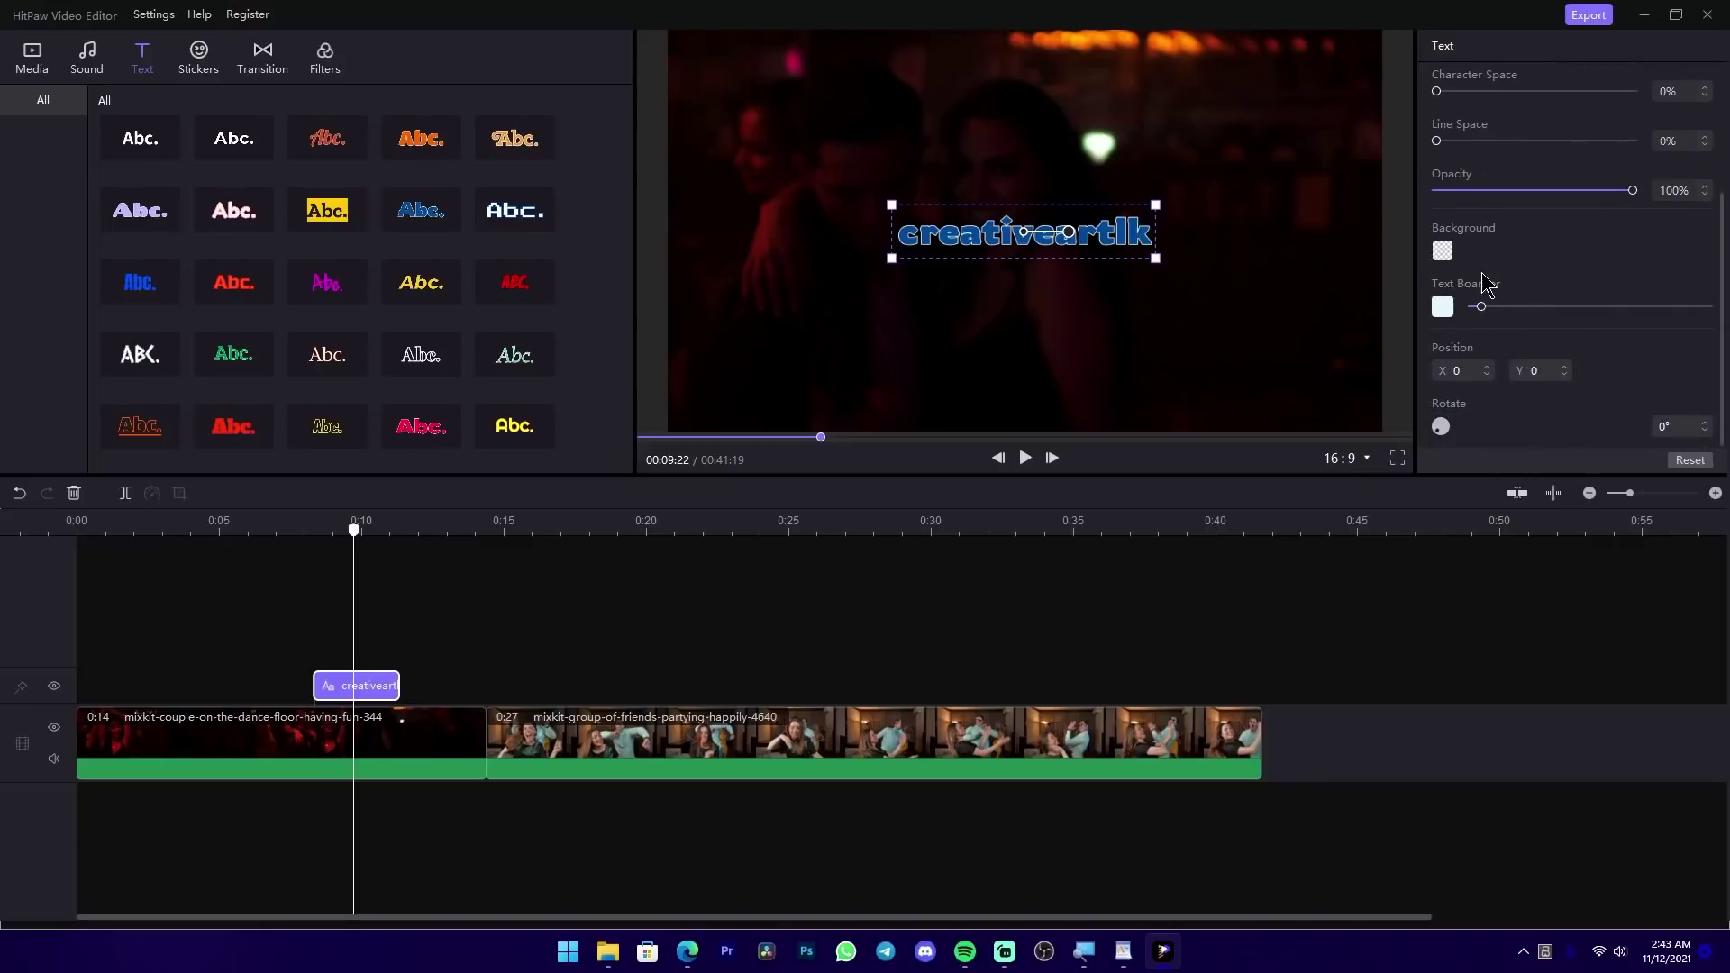
pyautogui.scroll(3, 1535, 365)
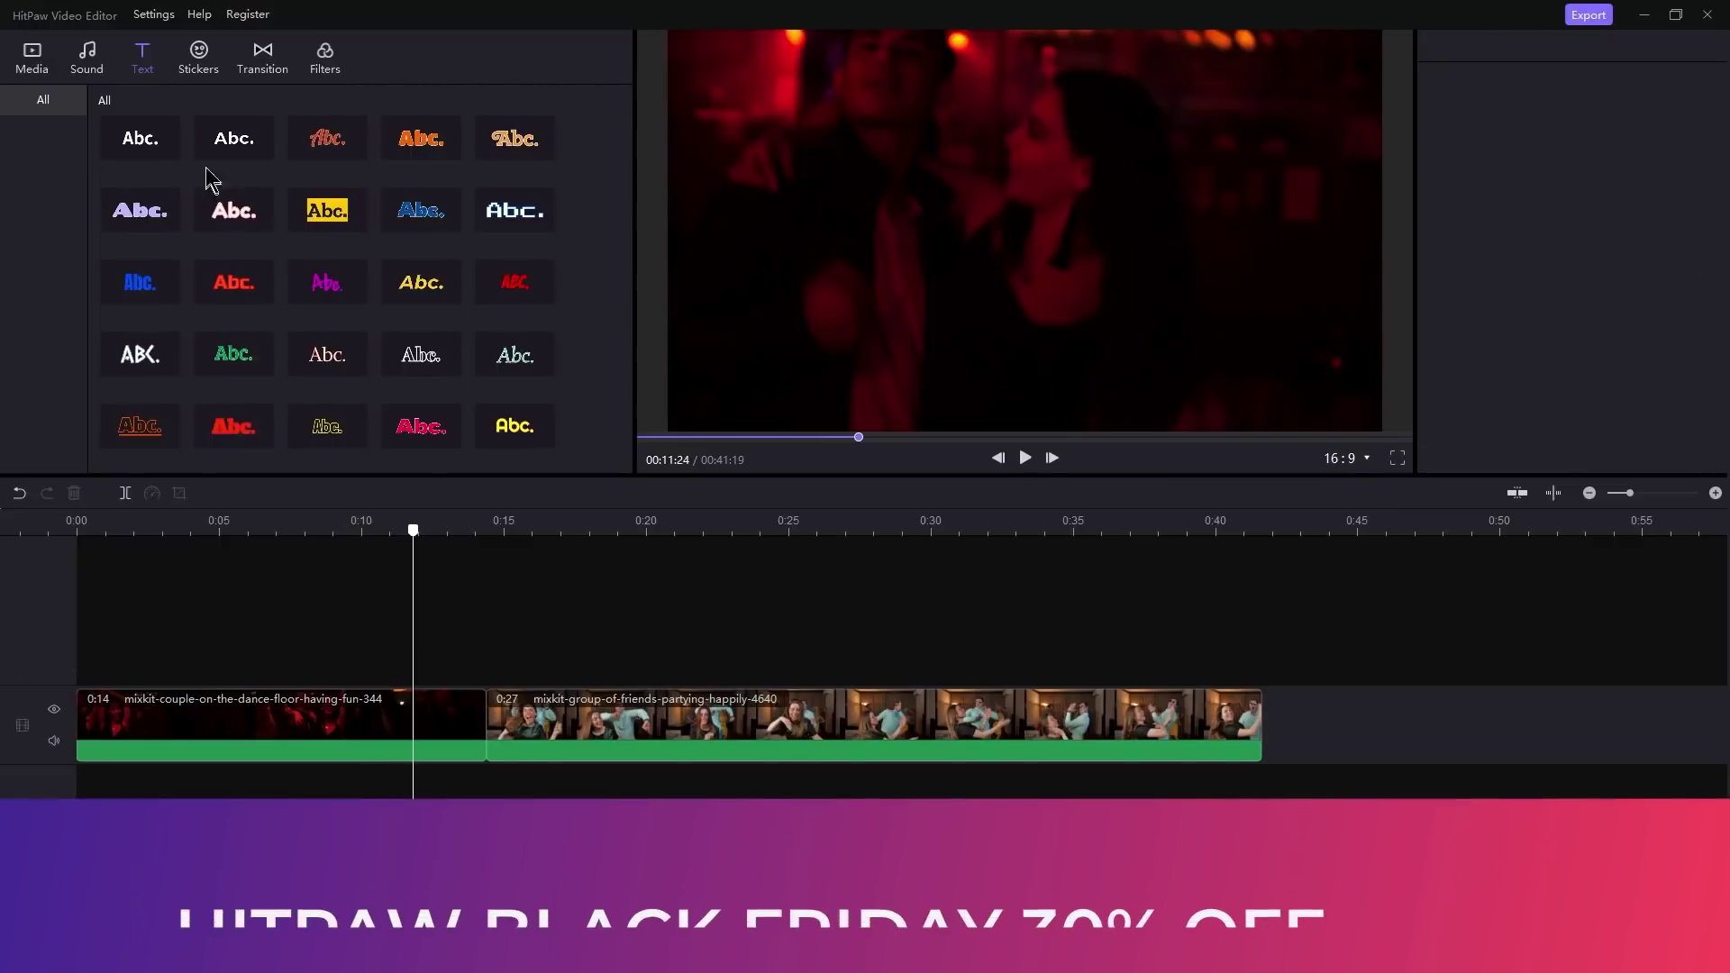
# - Add the Panda sticker to the timeline, extend it to about 0:28, and preview it
pyautogui.click(198, 56)
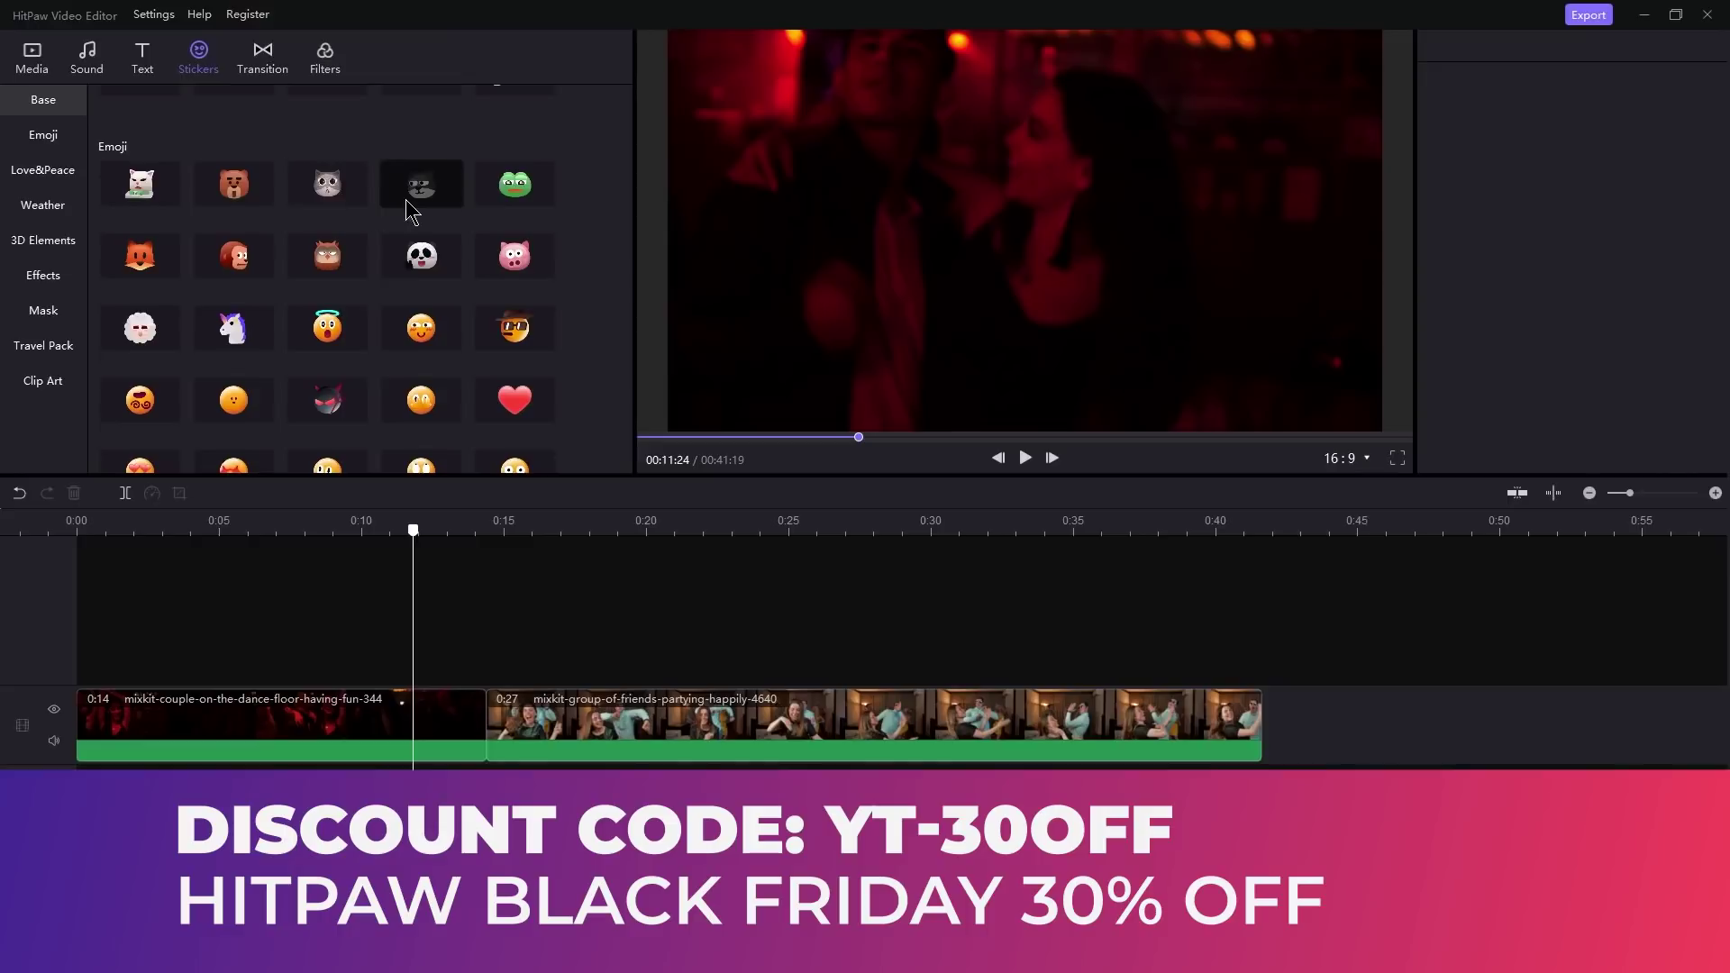
pyautogui.moveTo(438, 250); pyautogui.dragTo(444, 669)
pyautogui.click(450, 532)
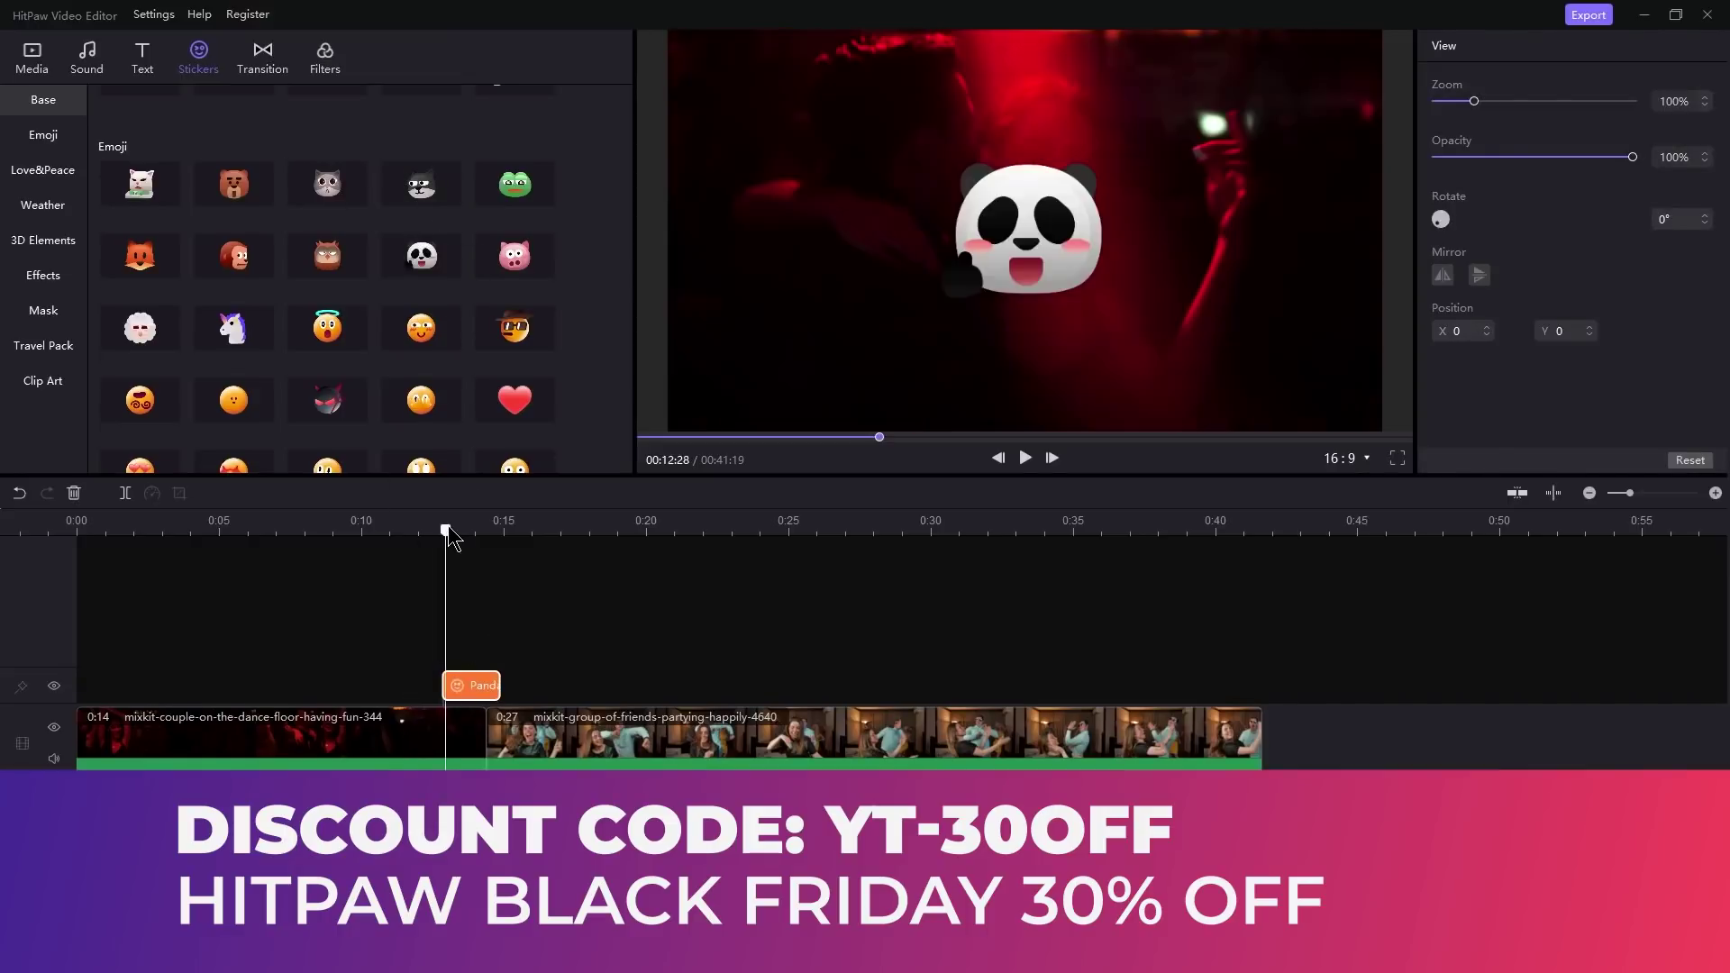
pyautogui.press('space')
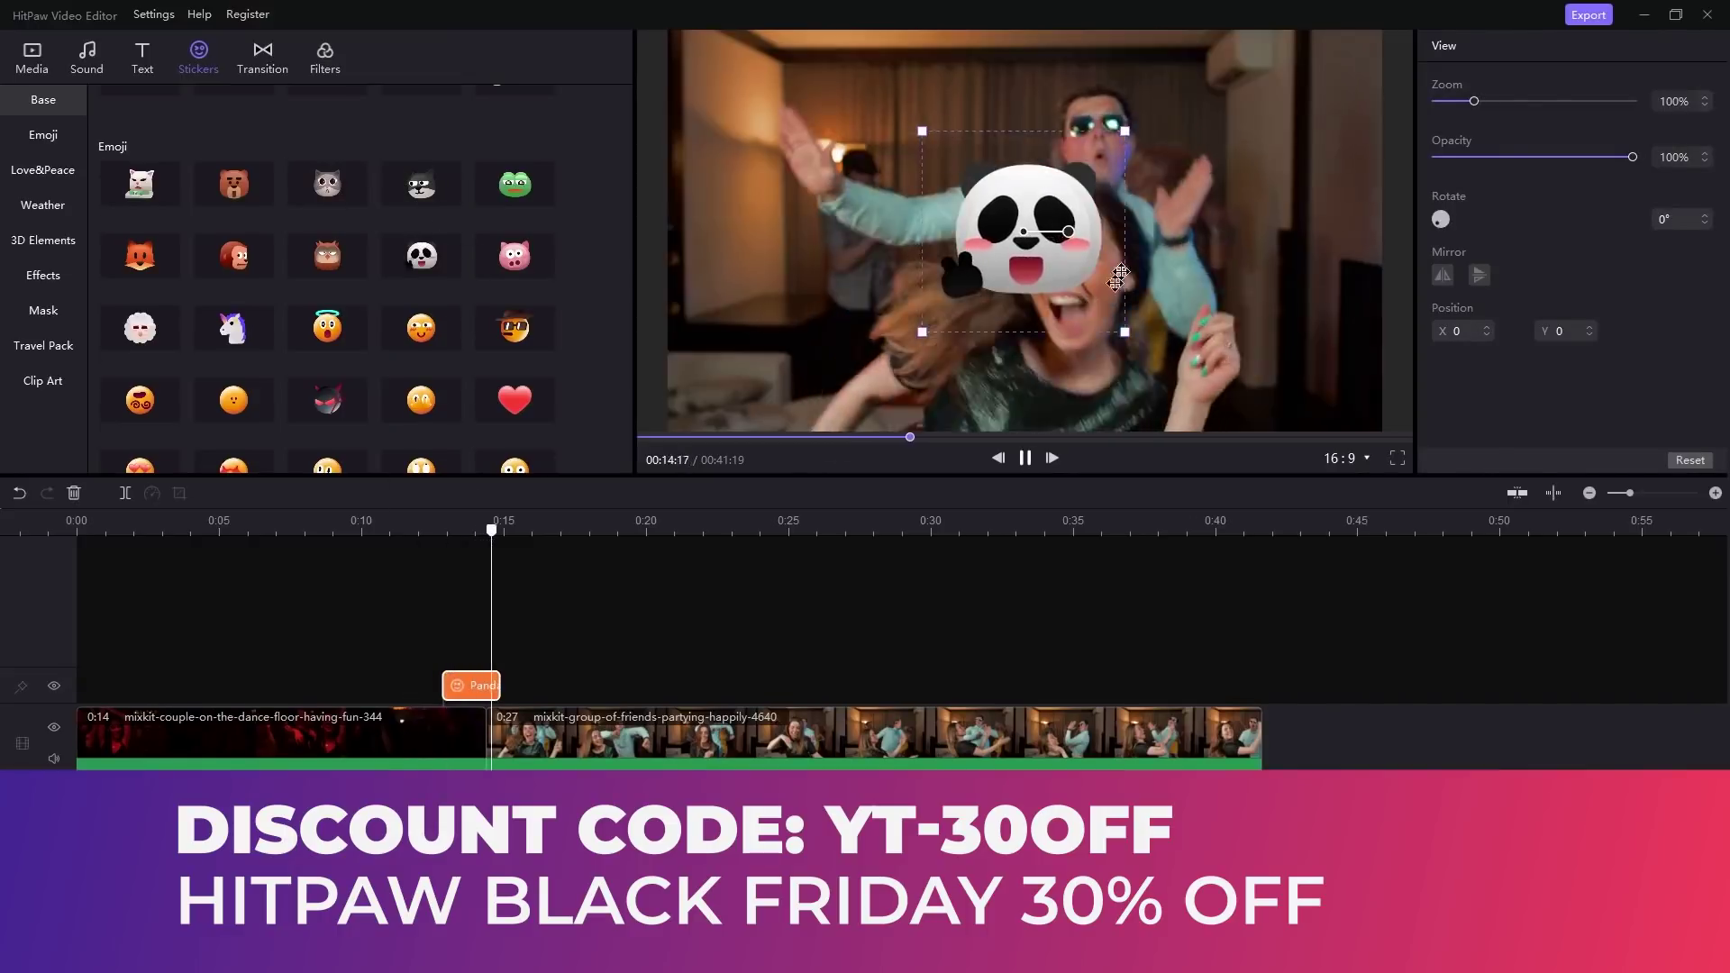
pyautogui.press('space')
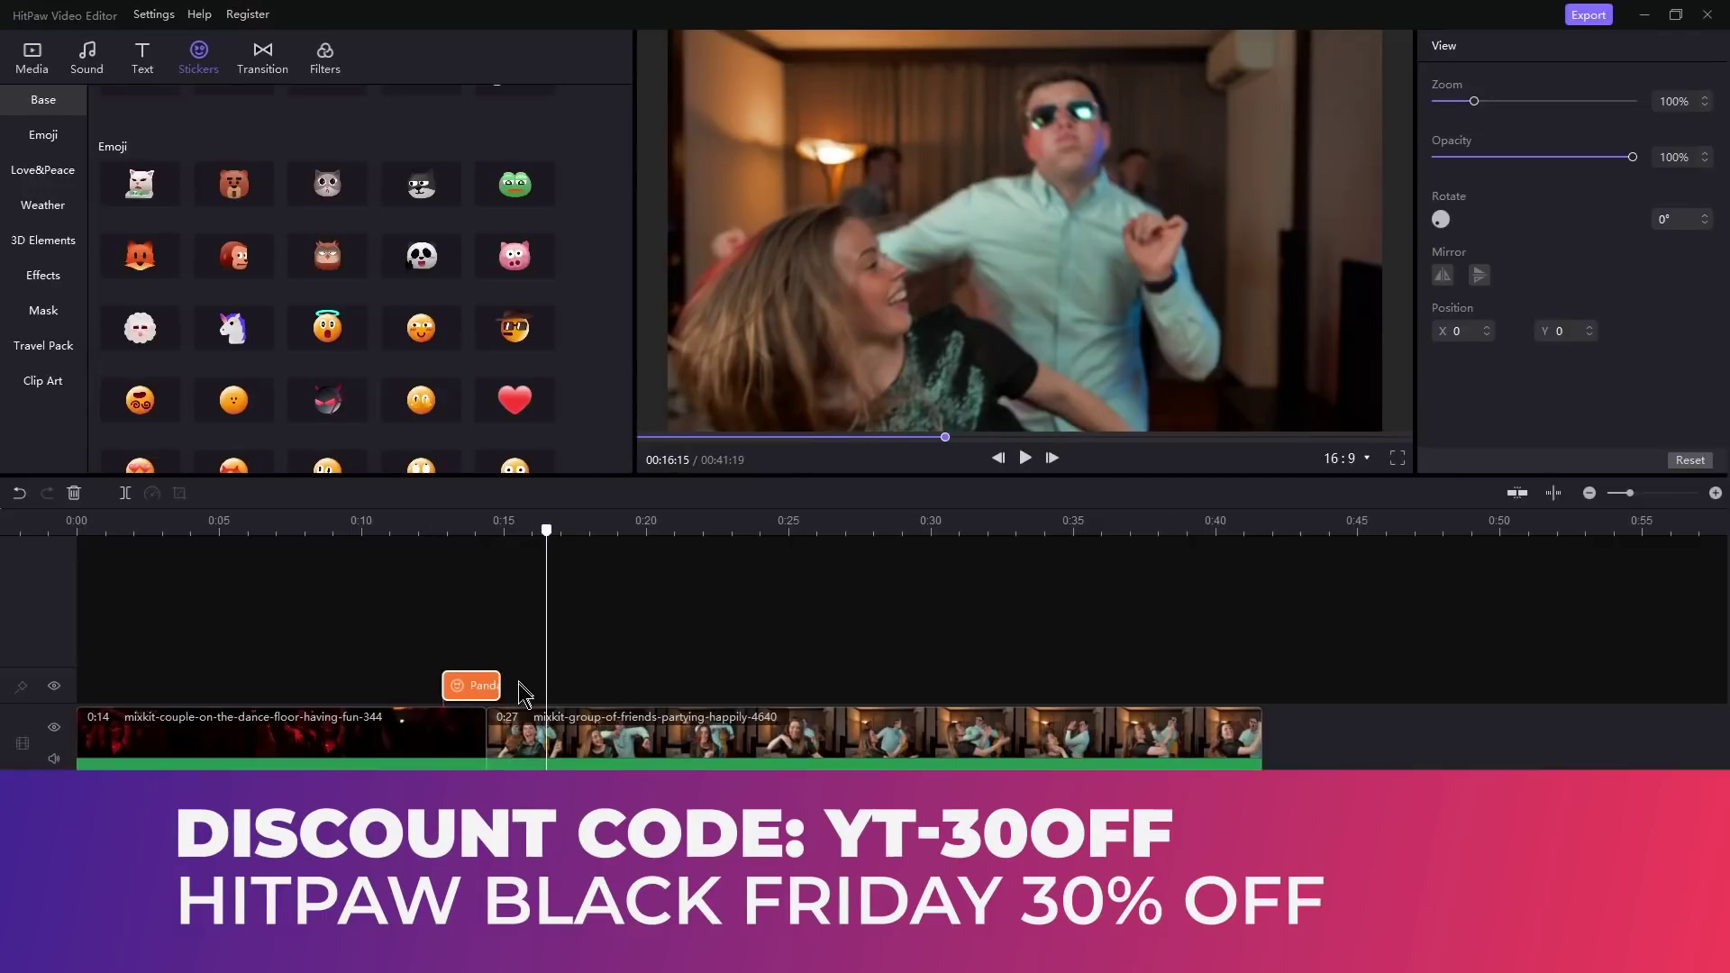
pyautogui.moveTo(496, 684); pyautogui.dragTo(866, 684)
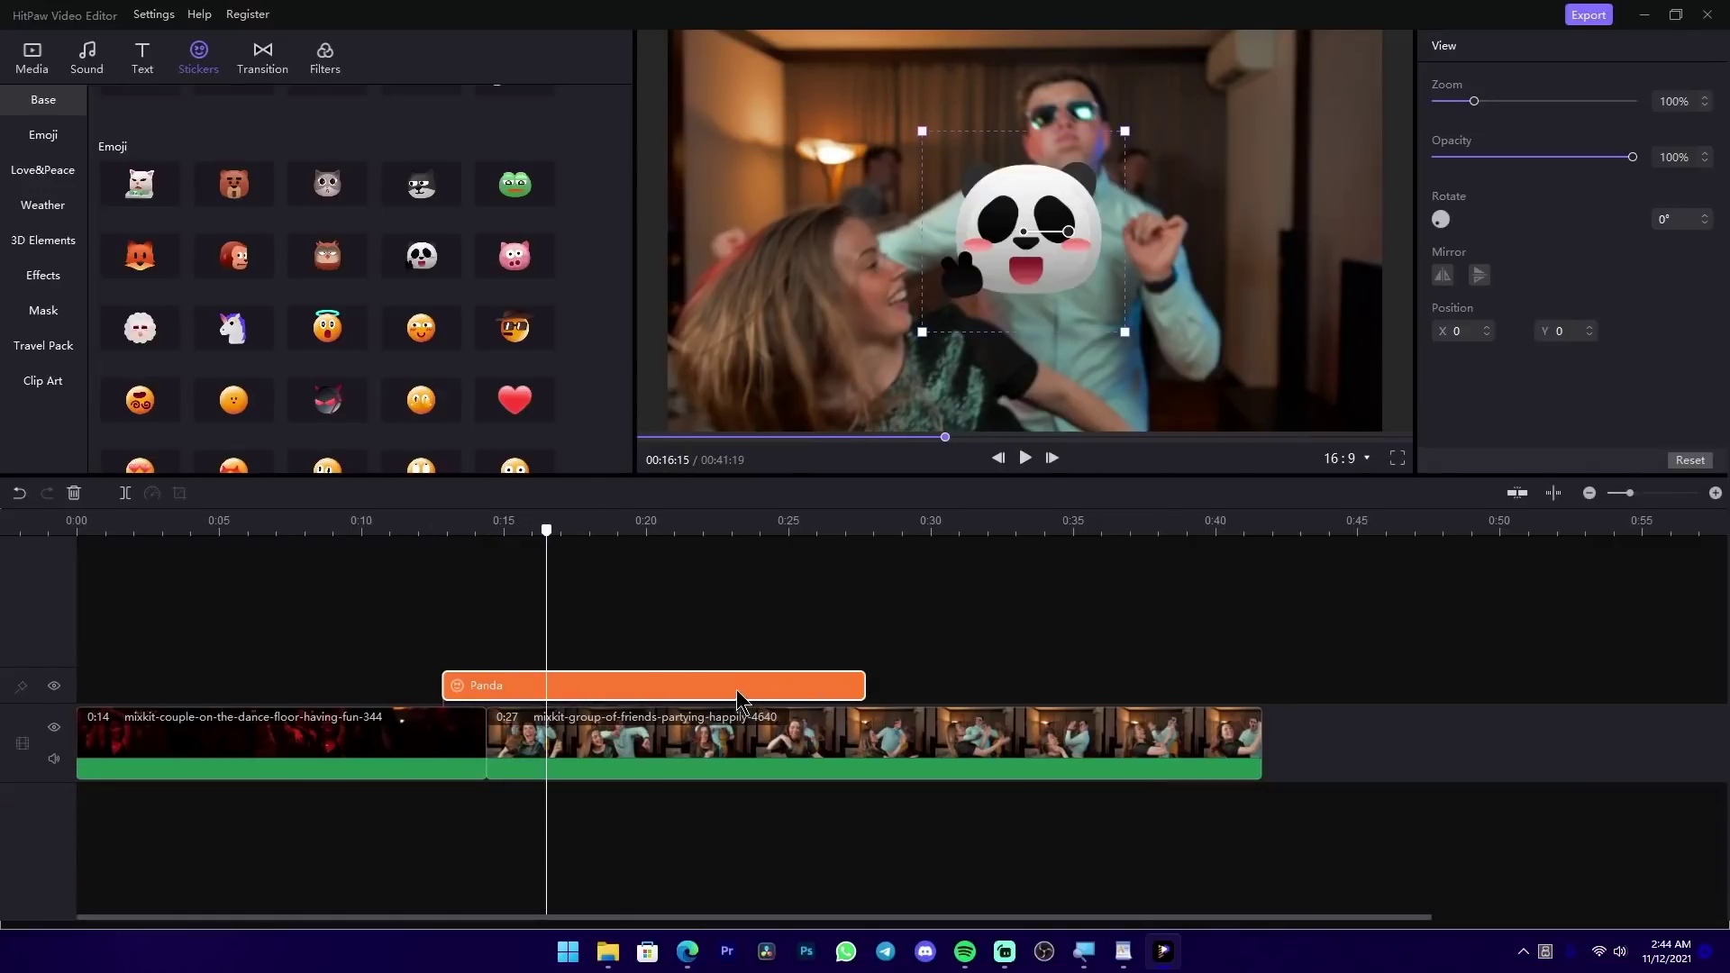
pyautogui.press('space')
pyautogui.press('space')
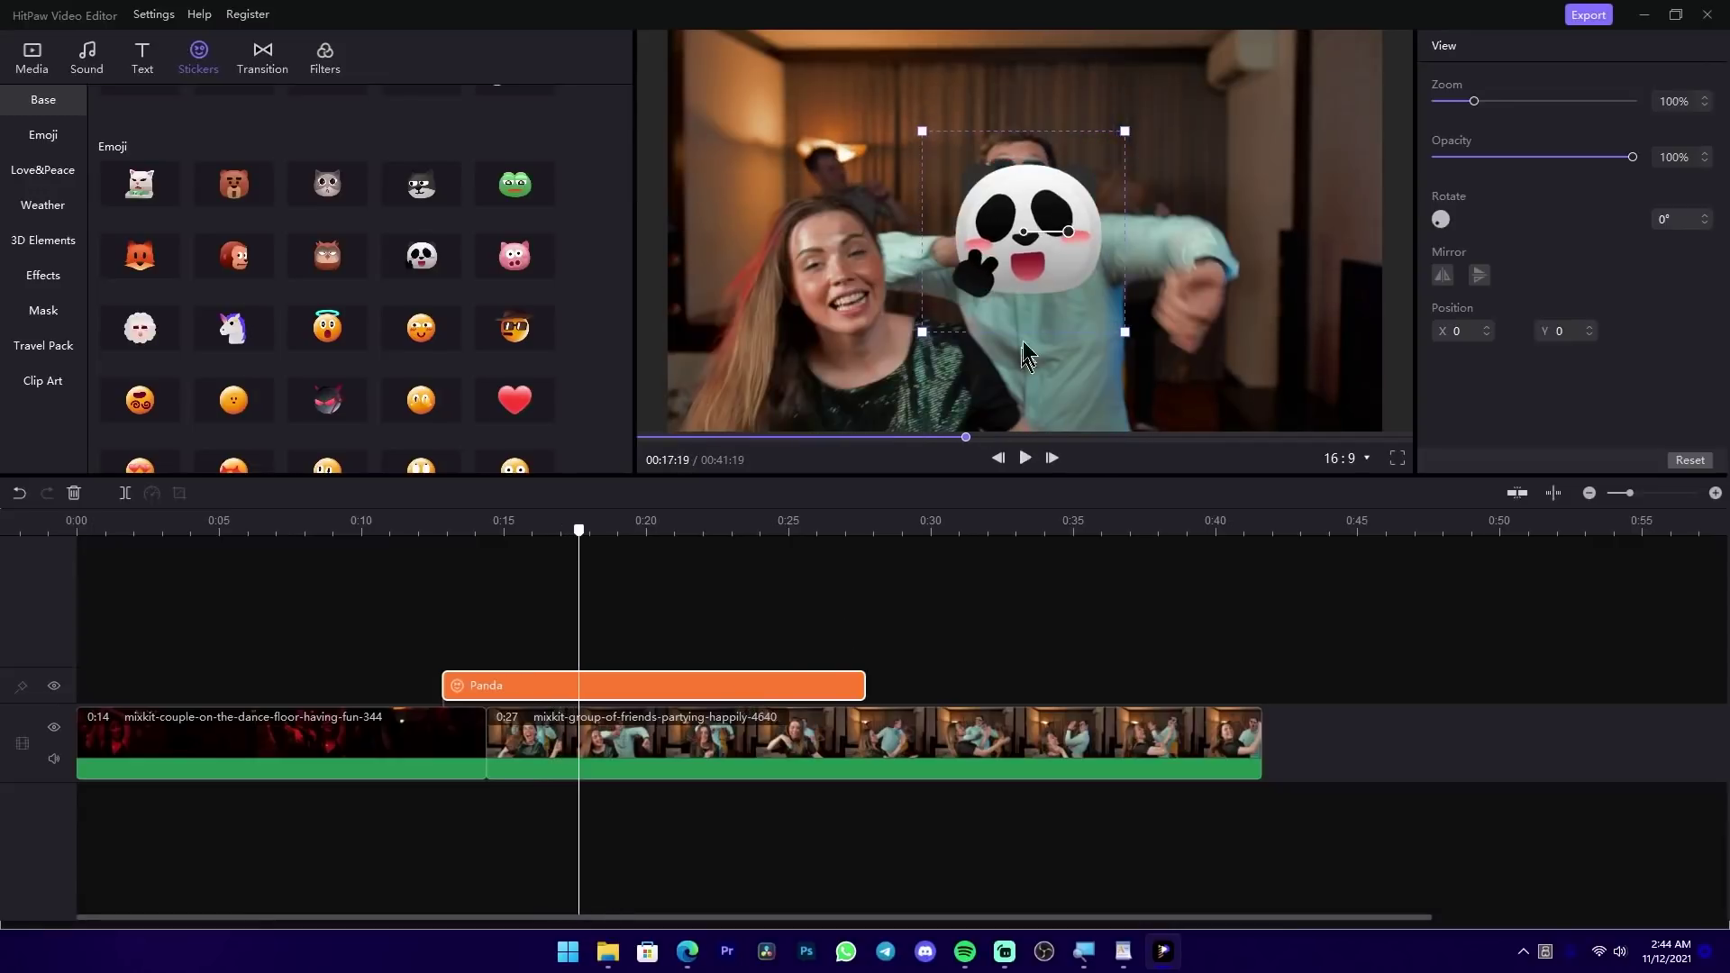
# - Shrink the panda sticker to 49% zoom and place it in the lower-right corner
pyautogui.moveTo(998, 167); pyautogui.dragTo(1298, 270)
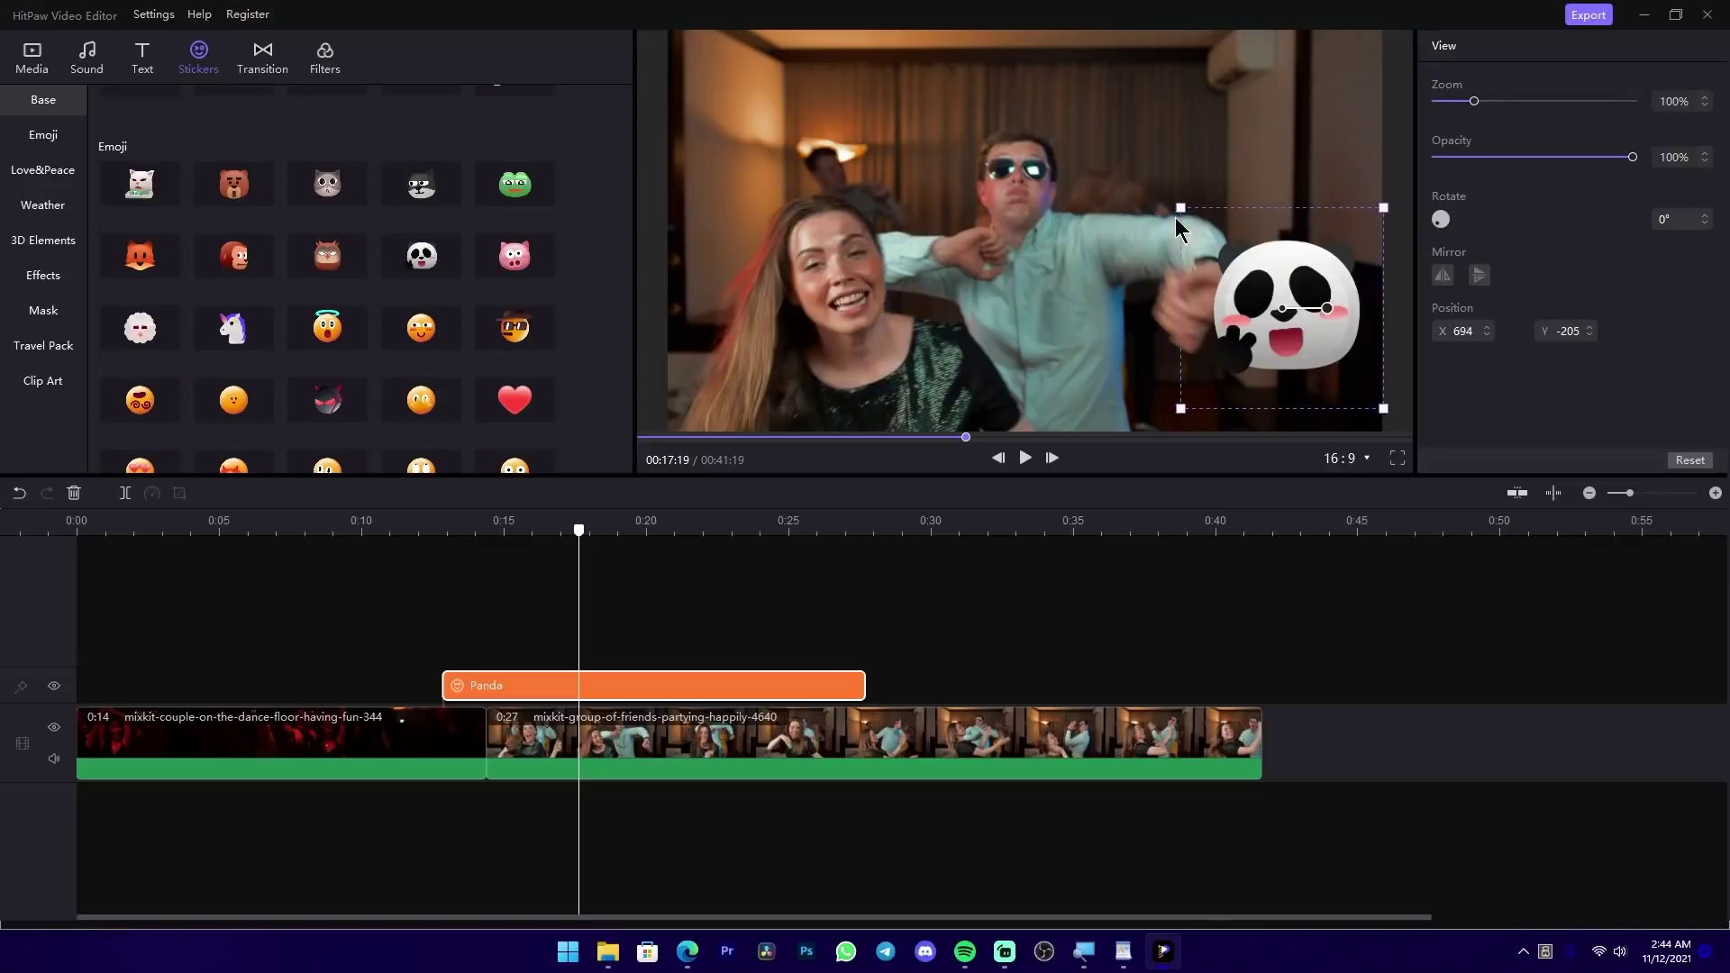
pyautogui.moveTo(1178, 204); pyautogui.dragTo(1232, 259)
pyautogui.moveTo(1308, 315); pyautogui.dragTo(1345, 377)
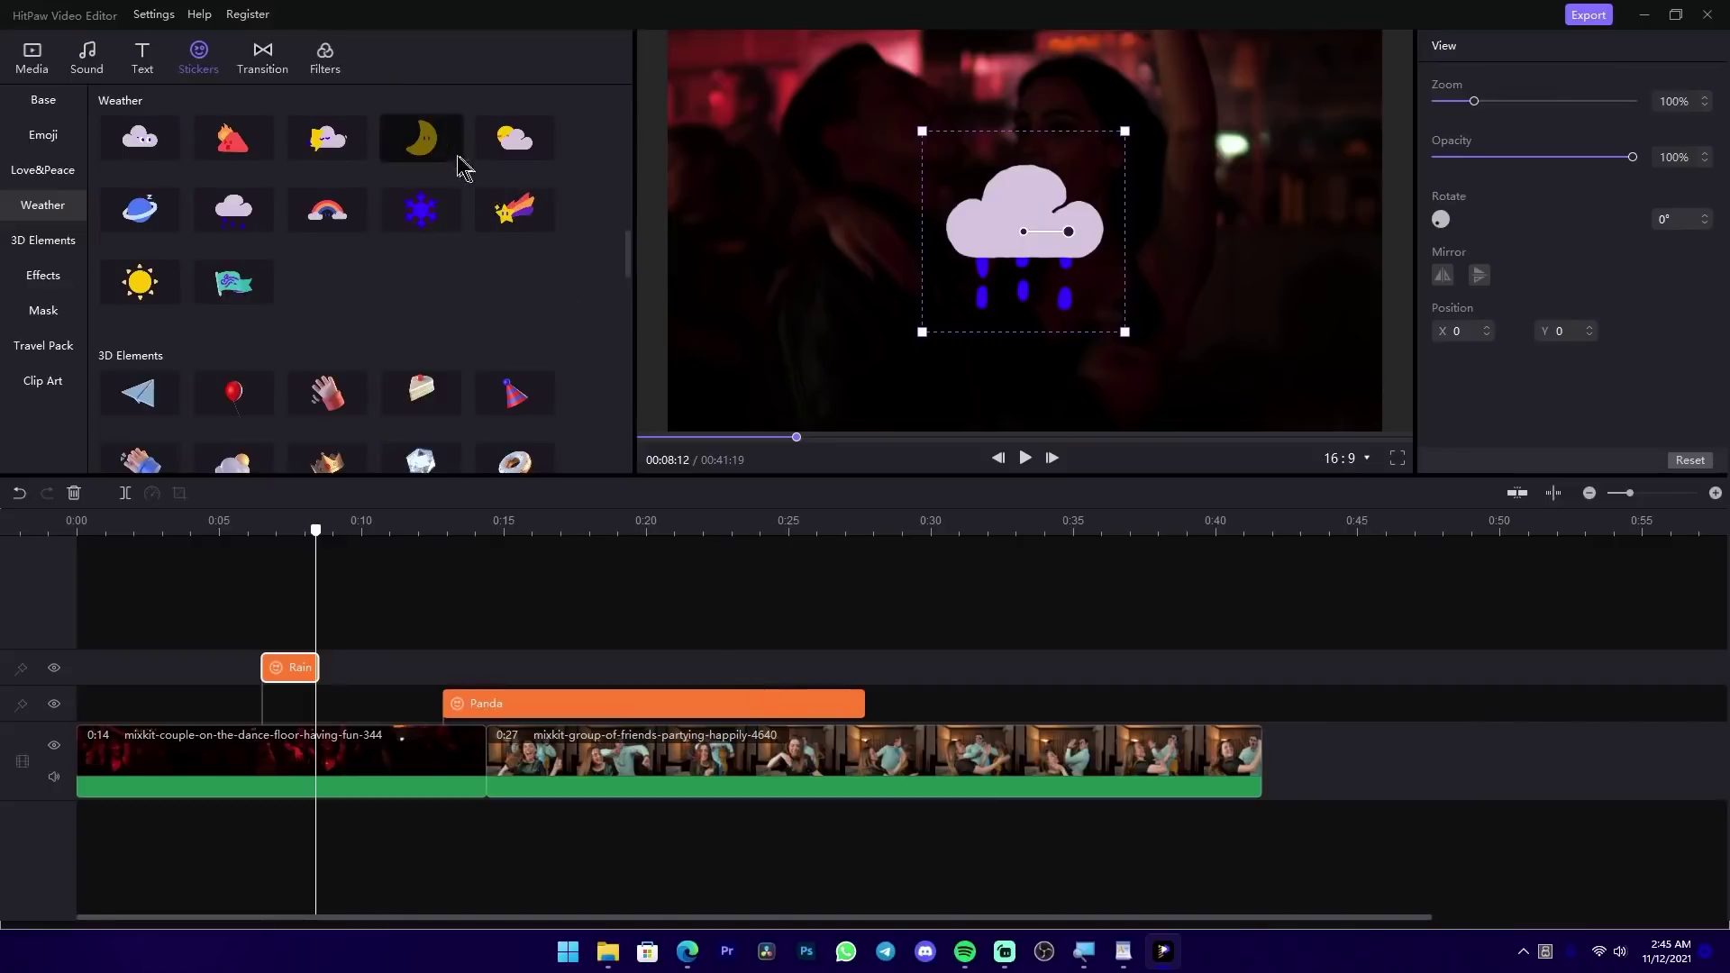
# - Add Moon and Snow weather stickers at about 0:30 and 0:22, then remove them and select the second party clip
pyautogui.moveTo(446, 152); pyautogui.dragTo(977, 622)
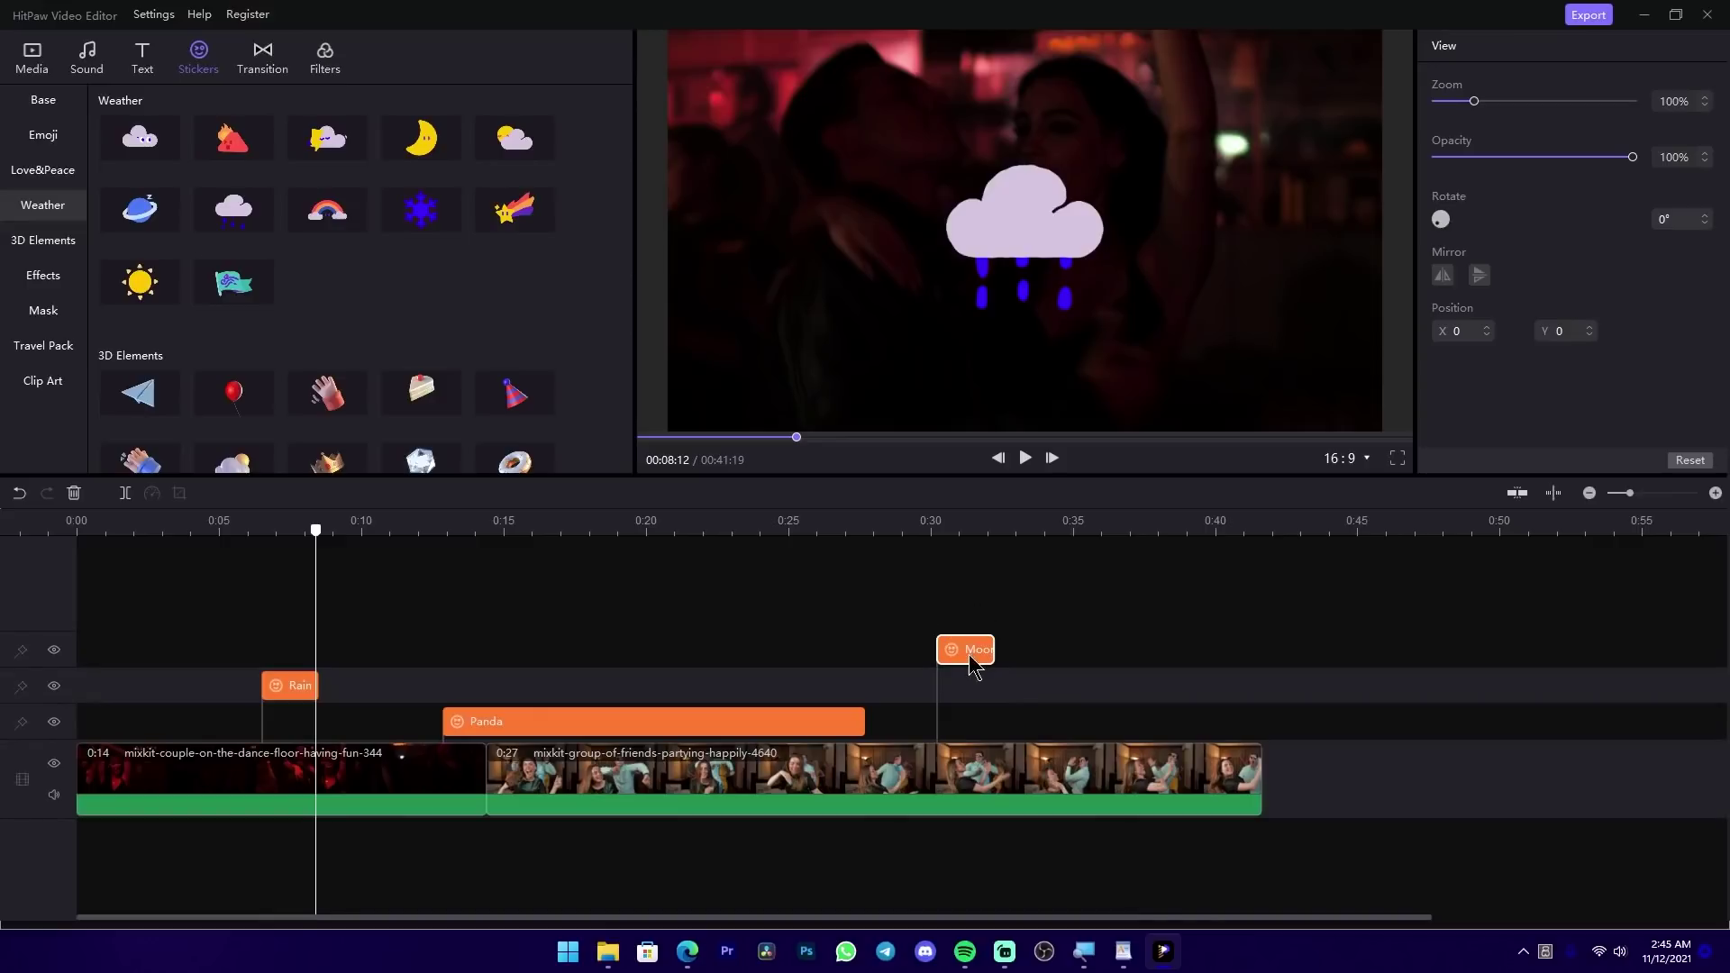
pyautogui.moveTo(421, 209); pyautogui.dragTo(717, 631)
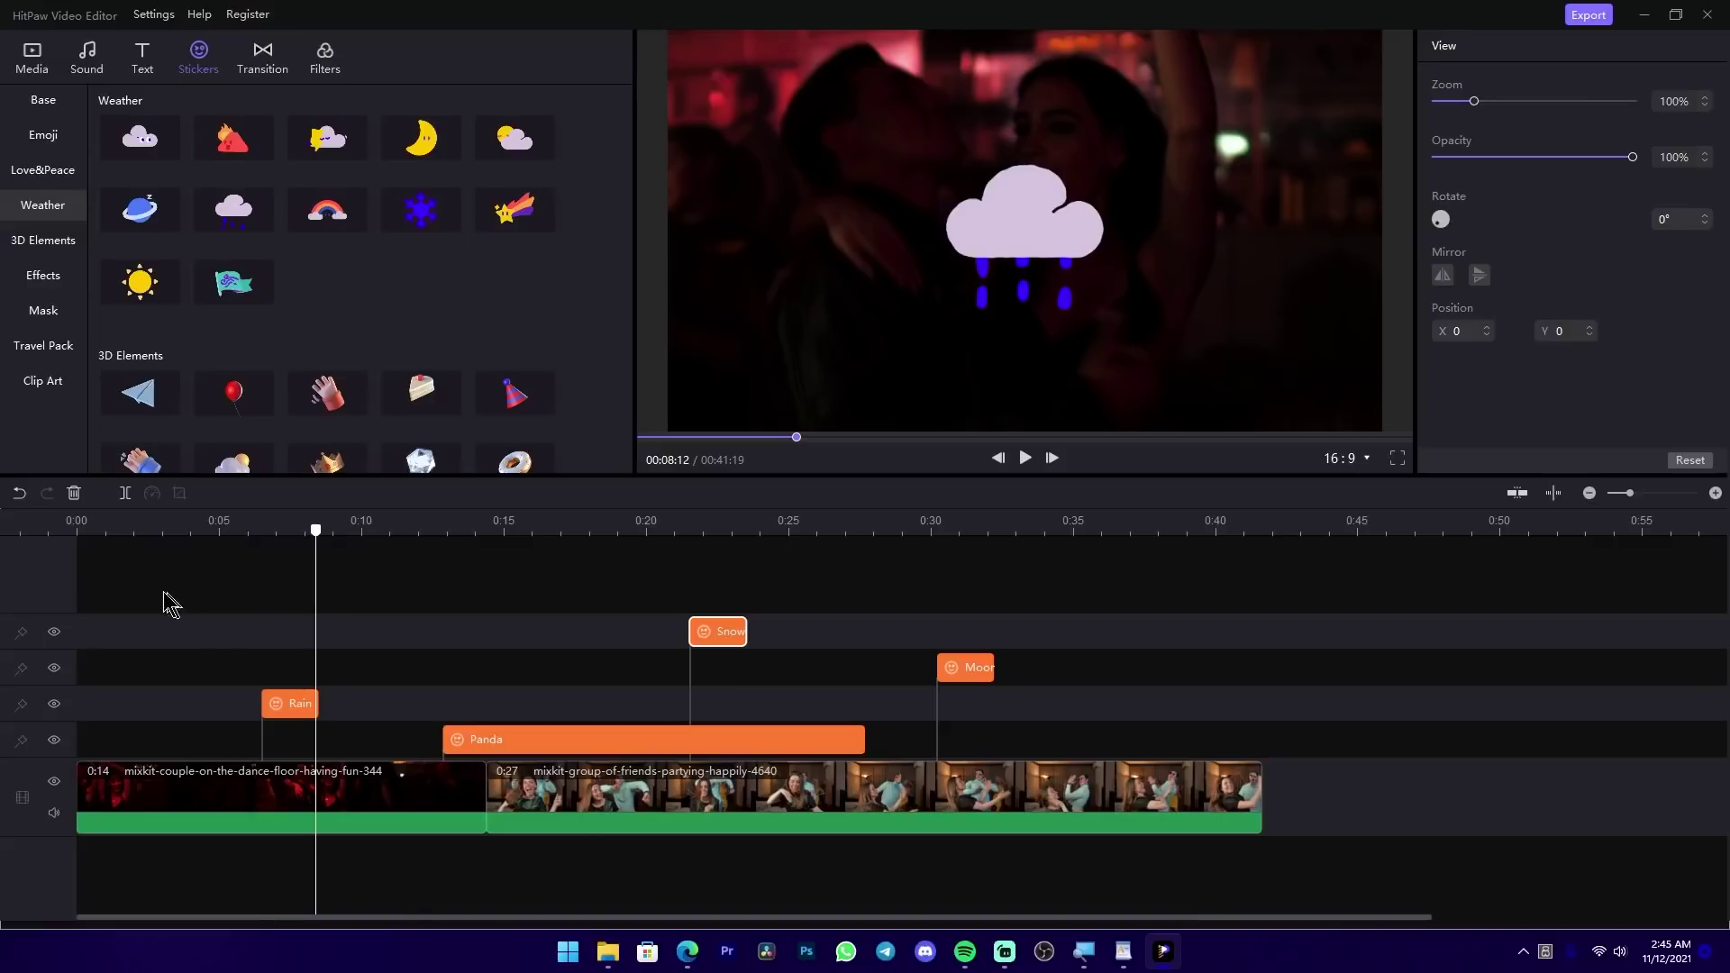
pyautogui.hotkey('ctrl', 'z')
pyautogui.click(662, 721)
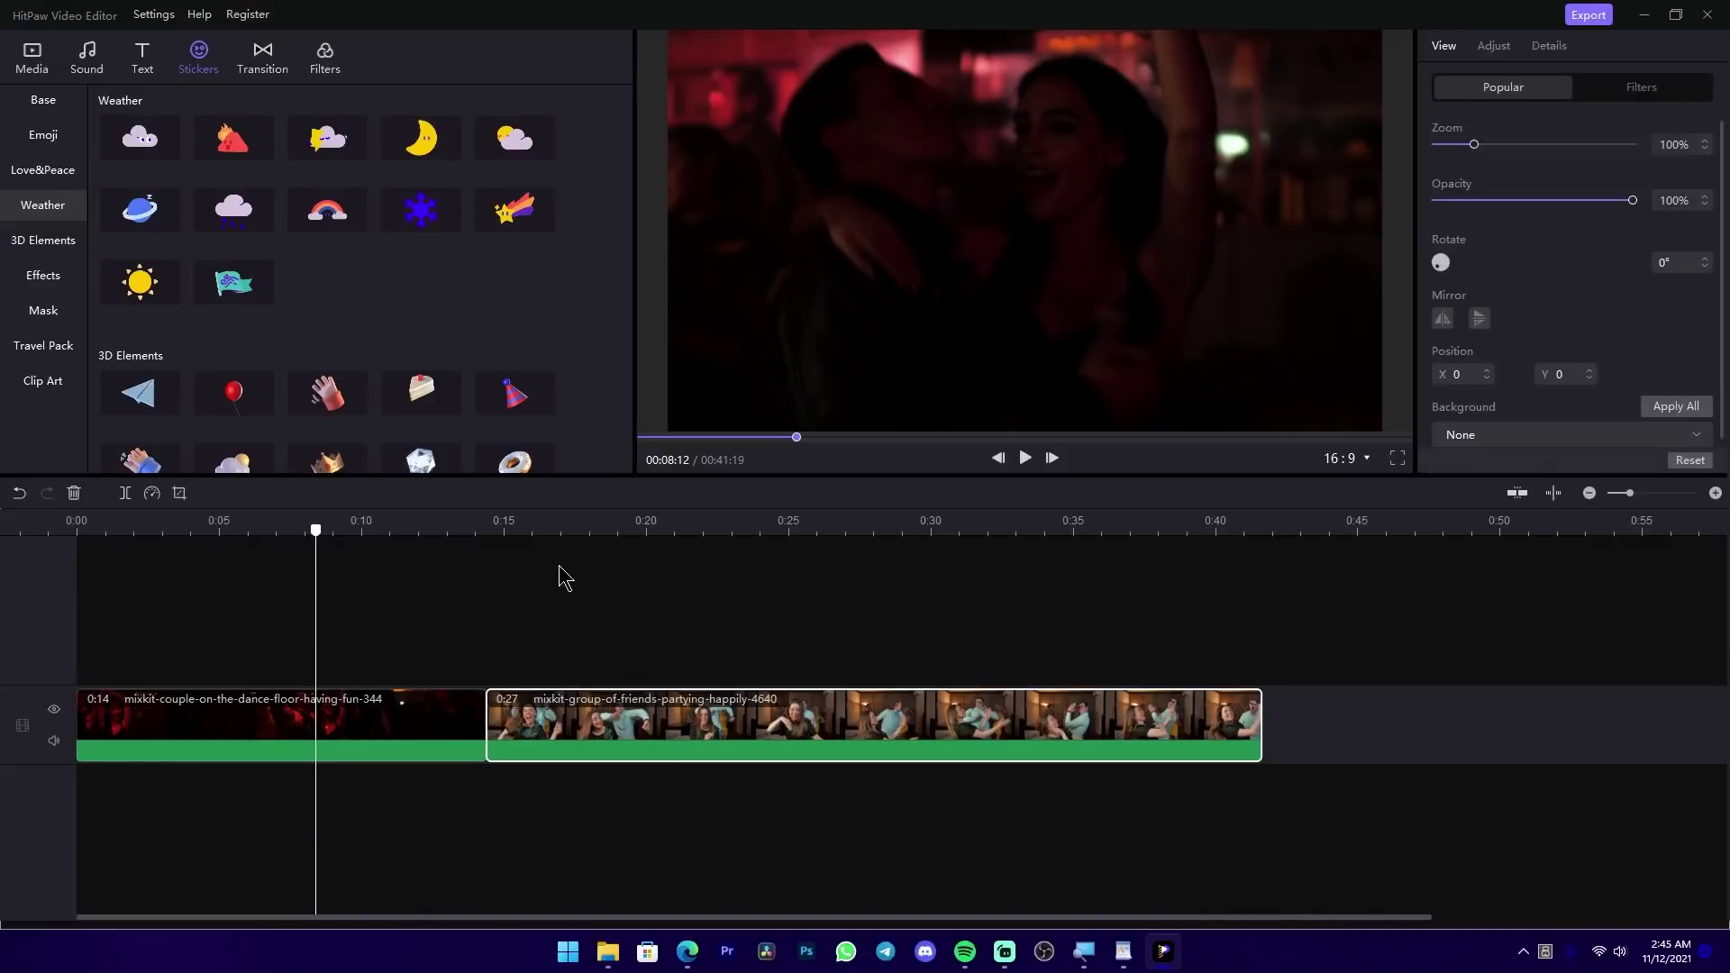
# - Place a 2.0-second Push Down transition between the two party clips and play it from about 0:13
pyautogui.click(263, 63)
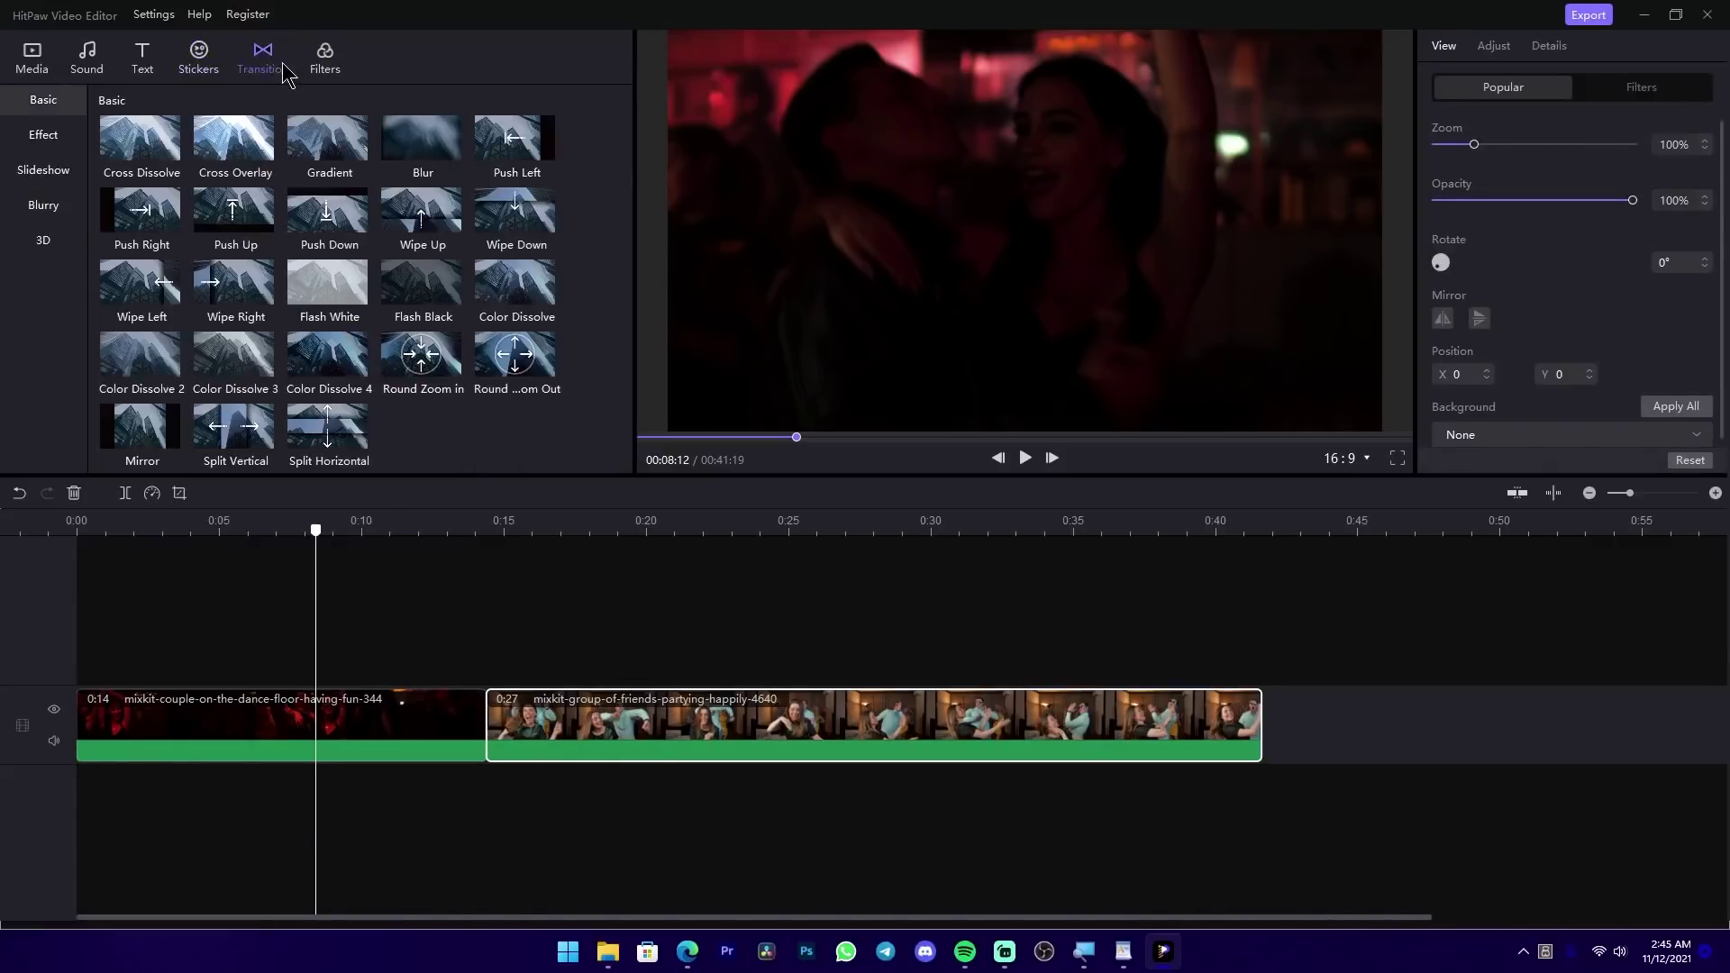
pyautogui.click(322, 230)
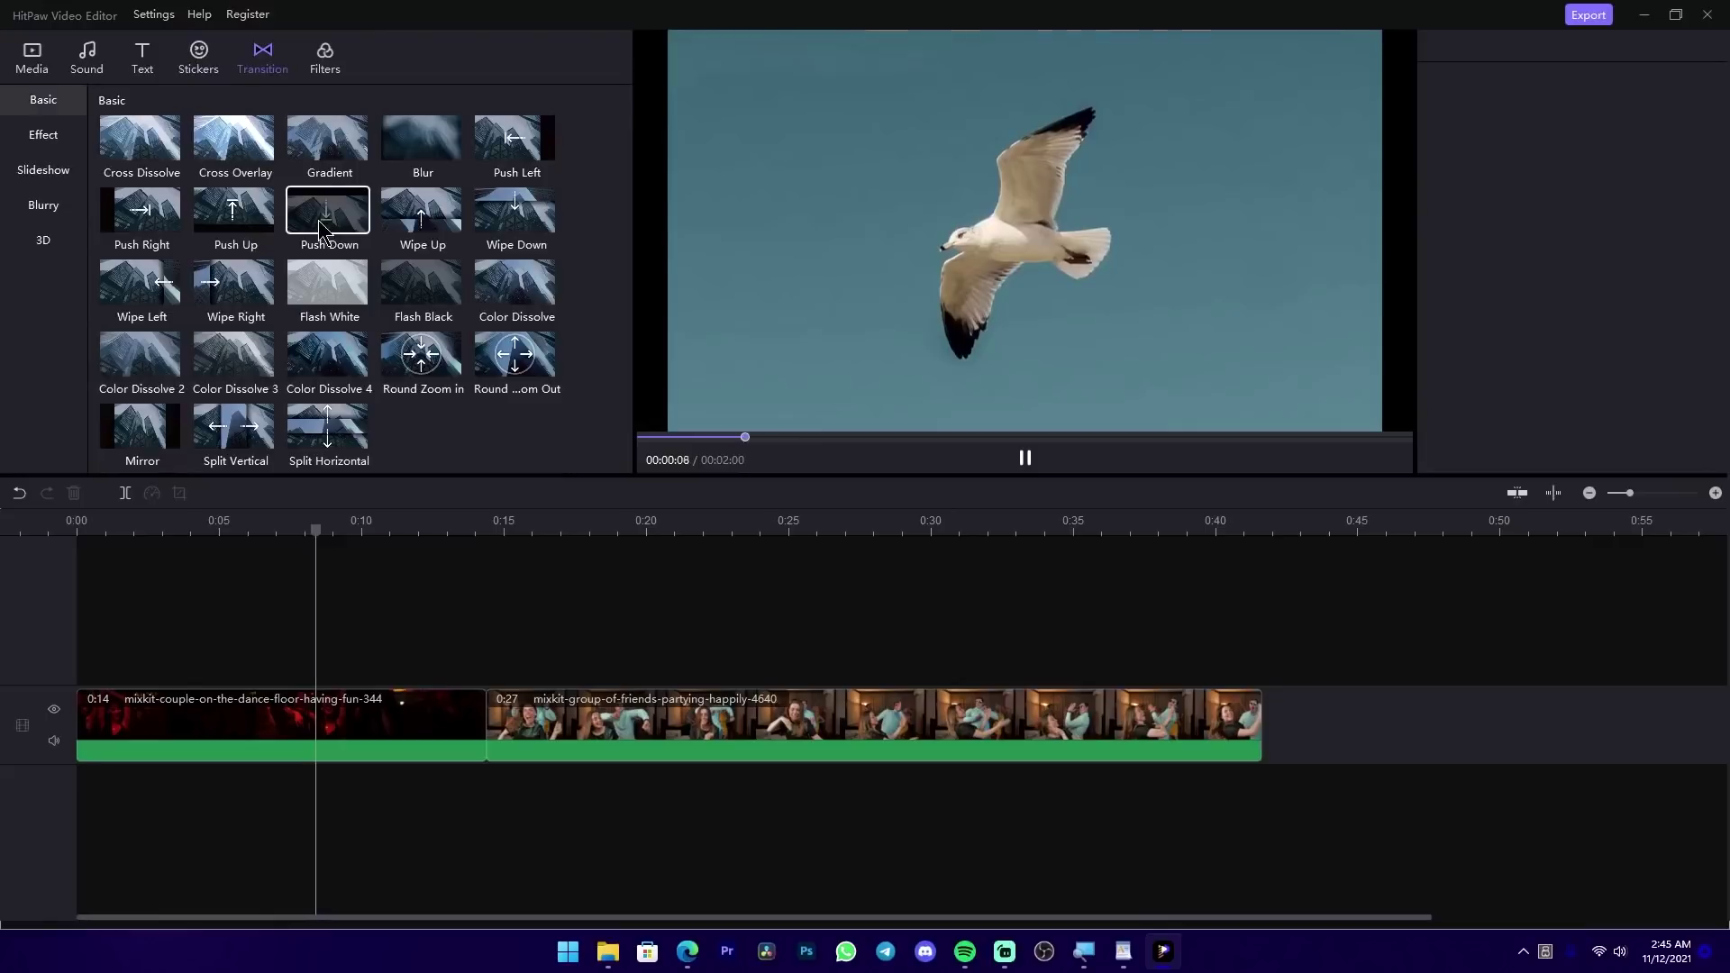
pyautogui.moveTo(330, 235); pyautogui.dragTo(492, 732)
pyautogui.click(456, 531)
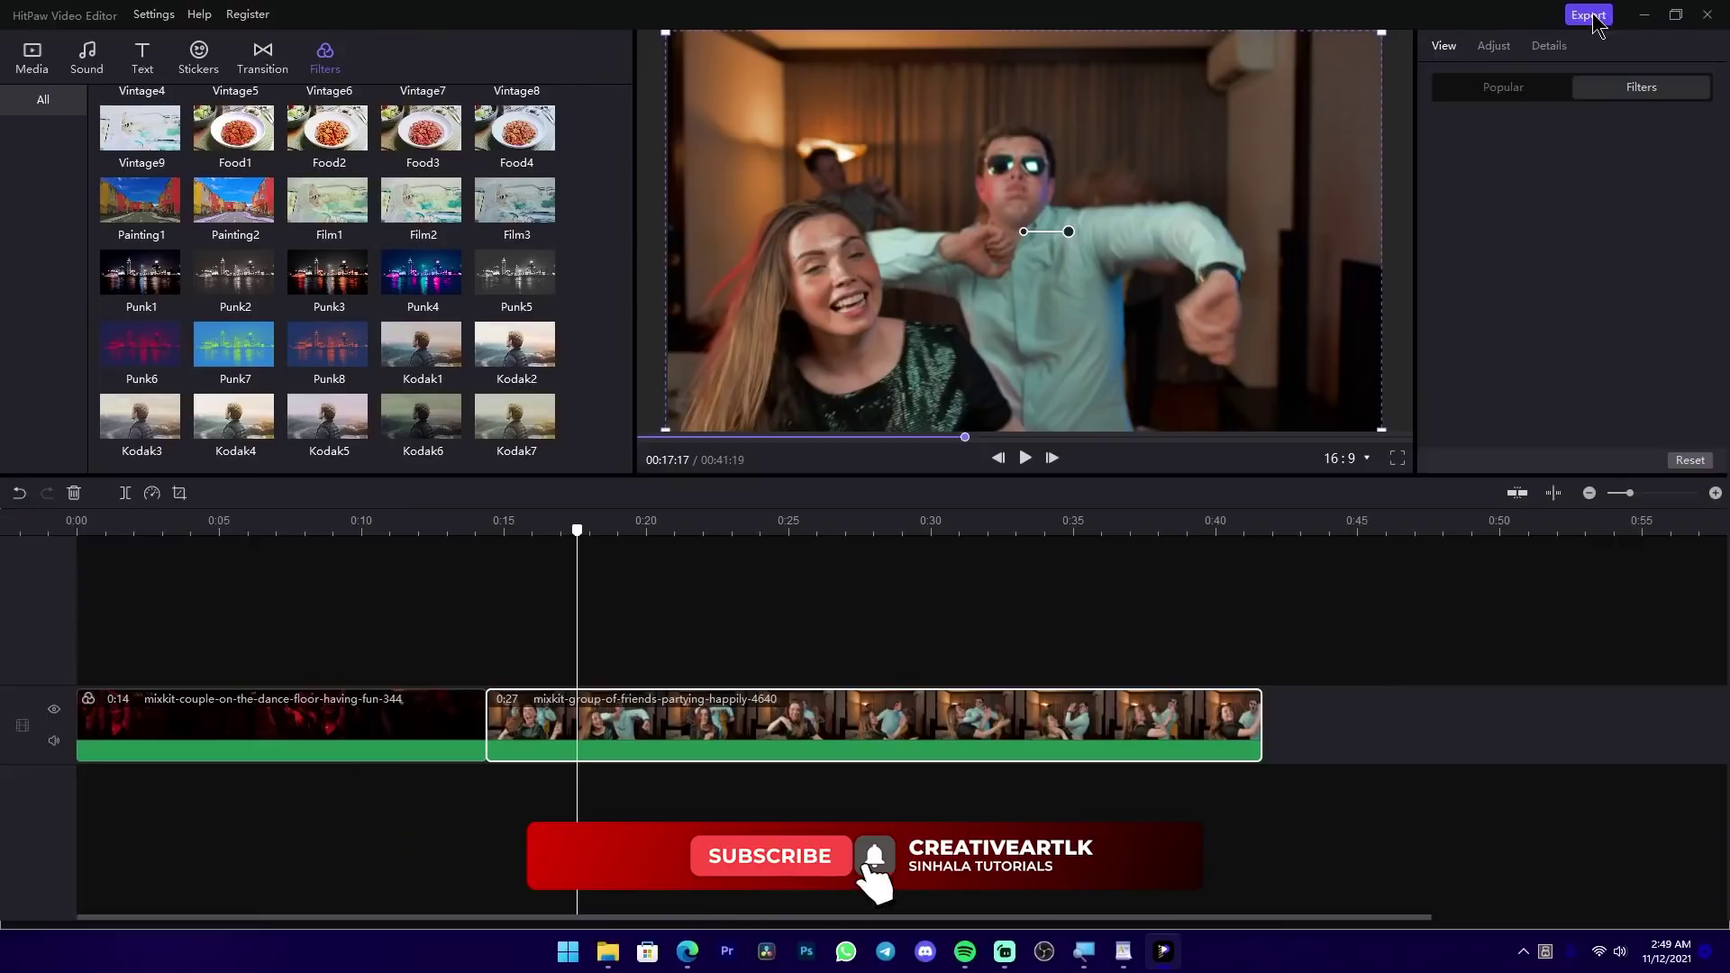
# - Export the video as MP4 at 1920*1080, keeping the default file name
pyautogui.click(1591, 17)
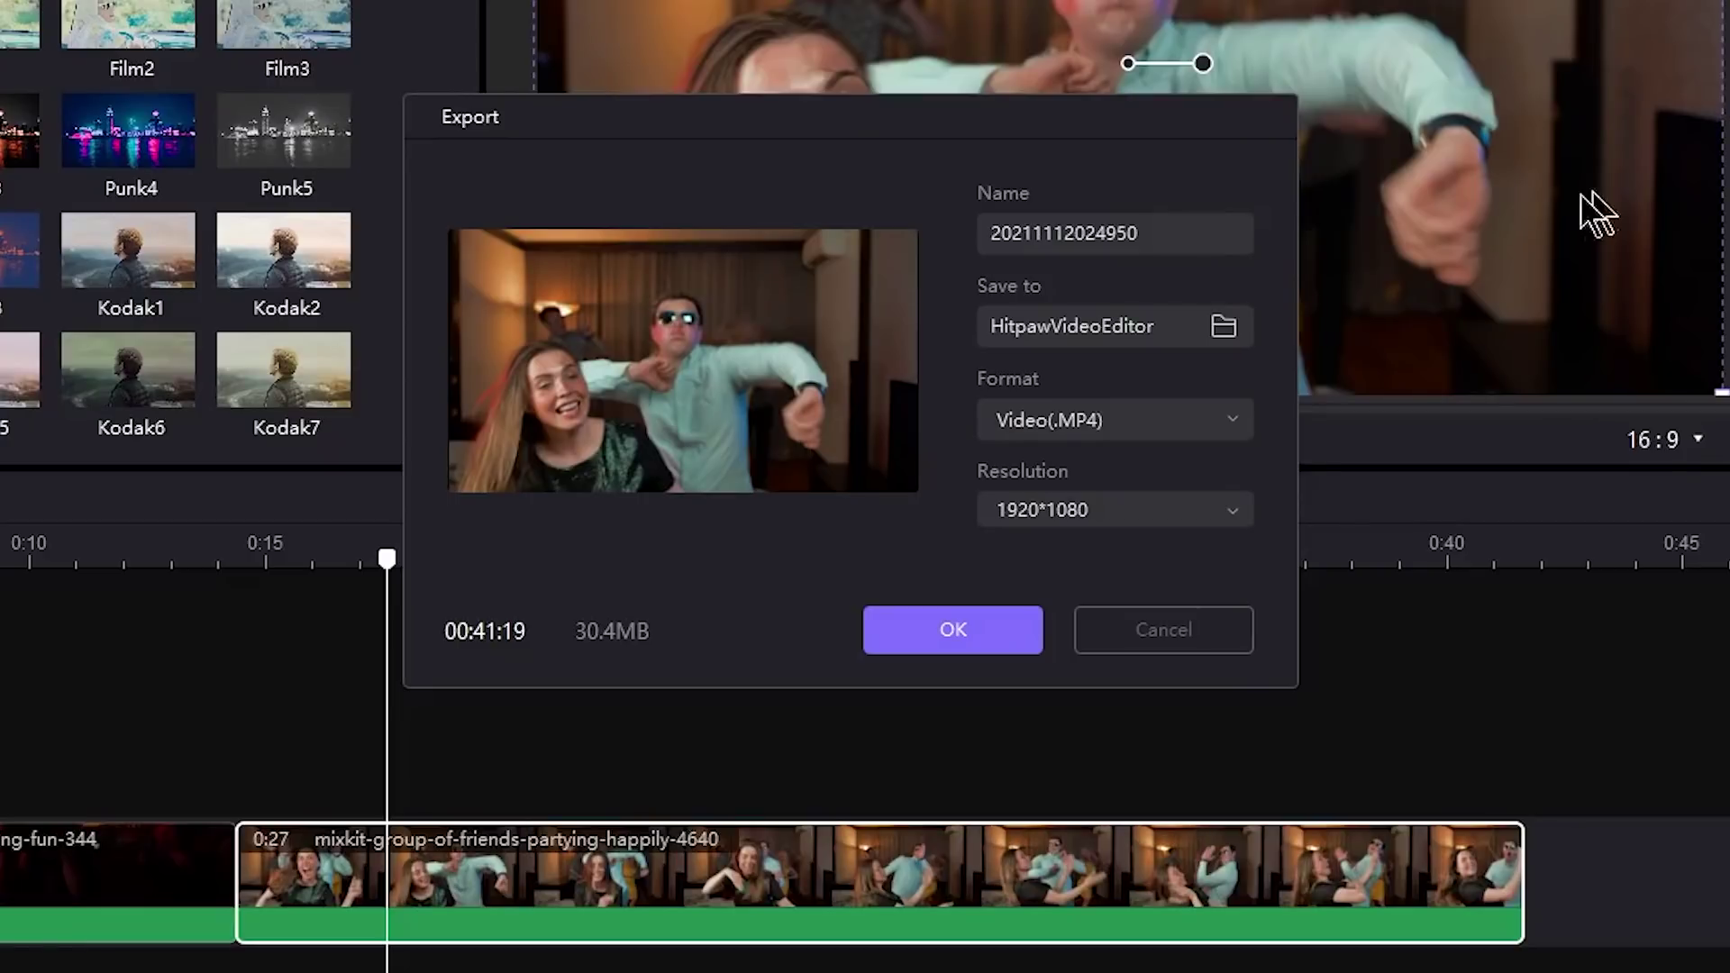
pyautogui.moveTo(1198, 222); pyautogui.dragTo(894, 236)
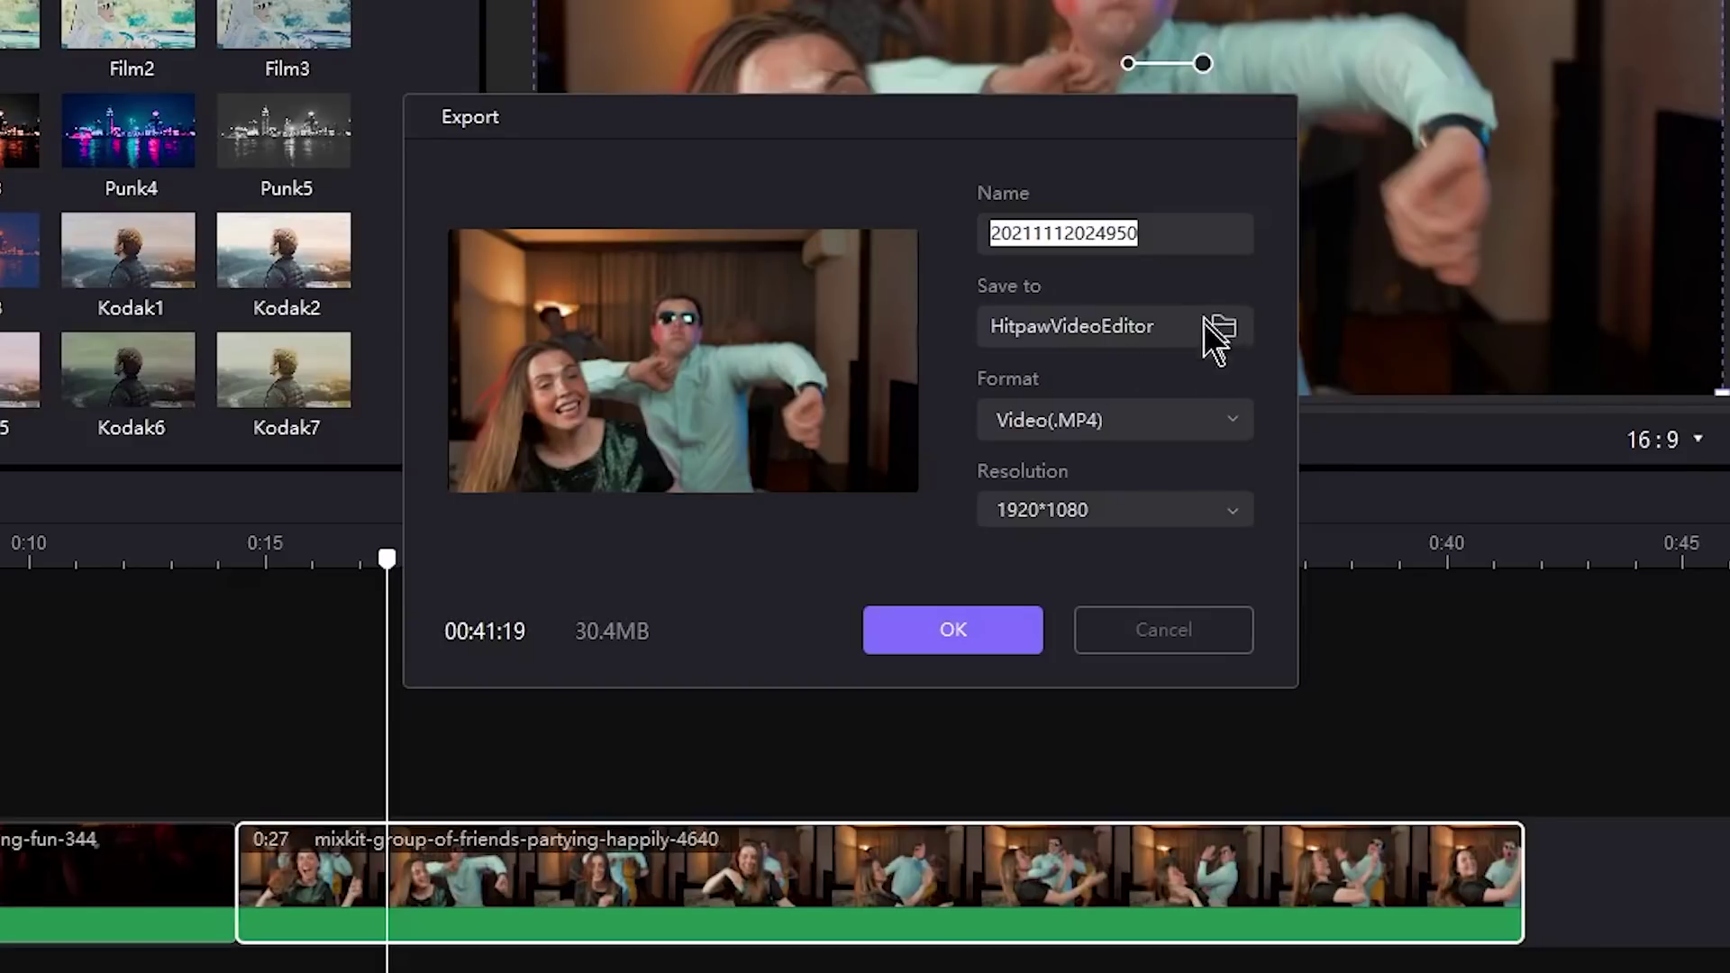
pyautogui.click(1177, 410)
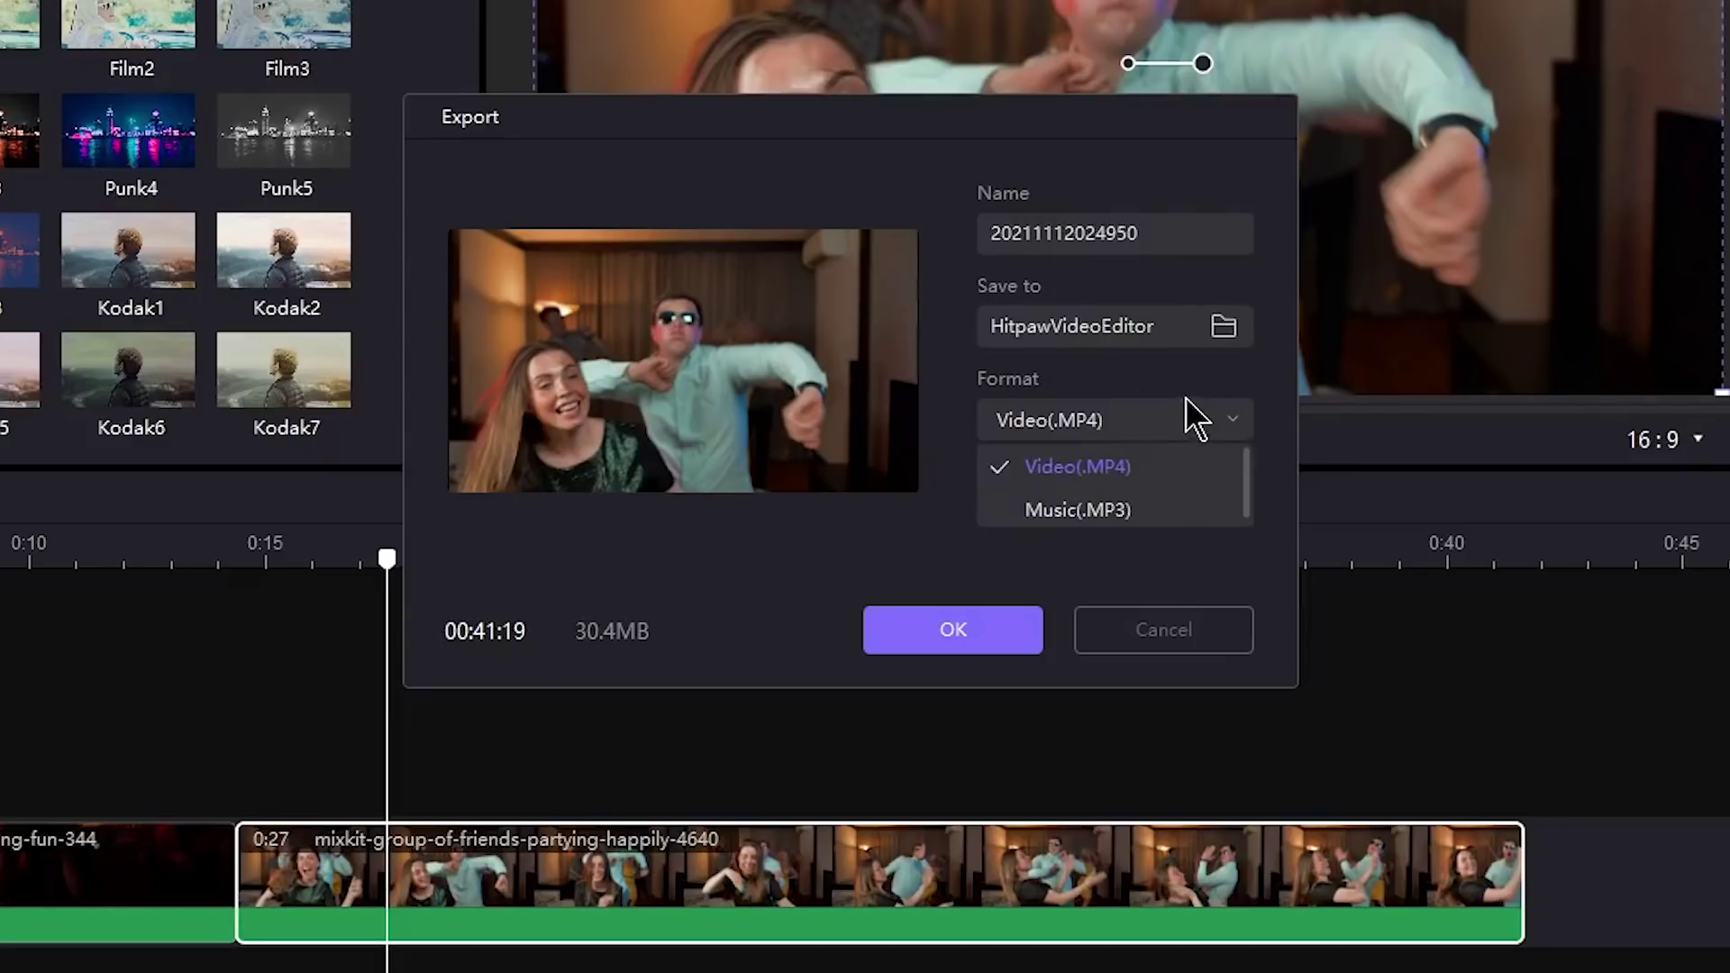
pyautogui.click(1137, 463)
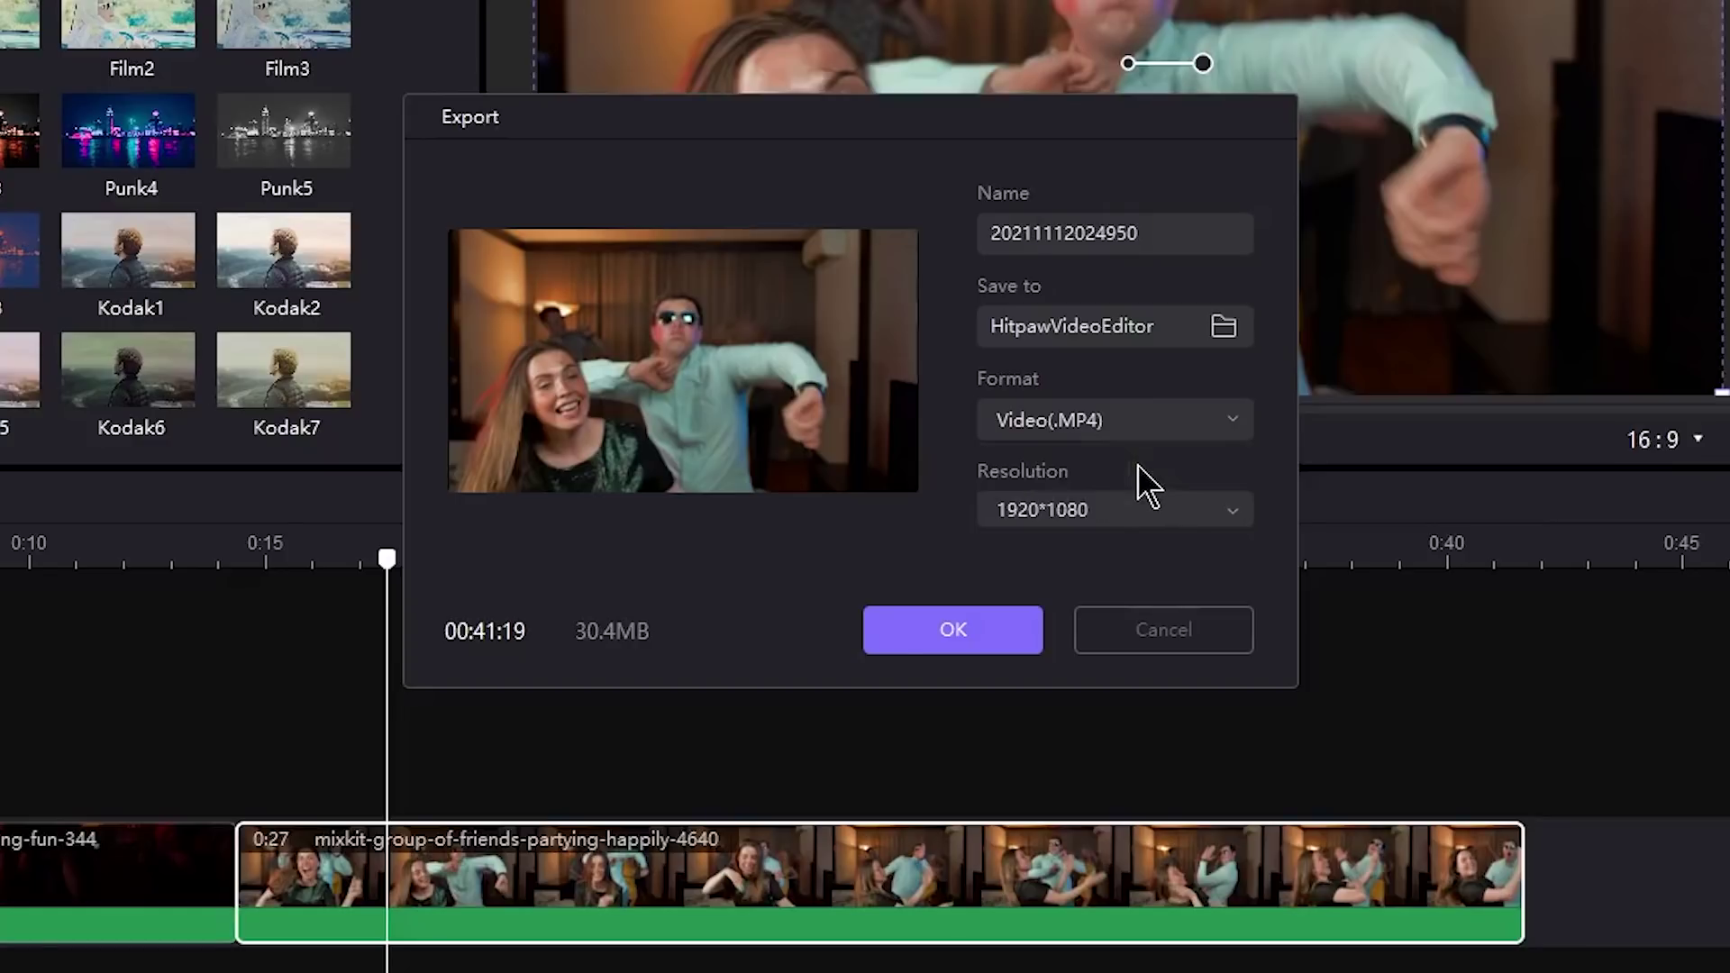
pyautogui.click(1199, 415)
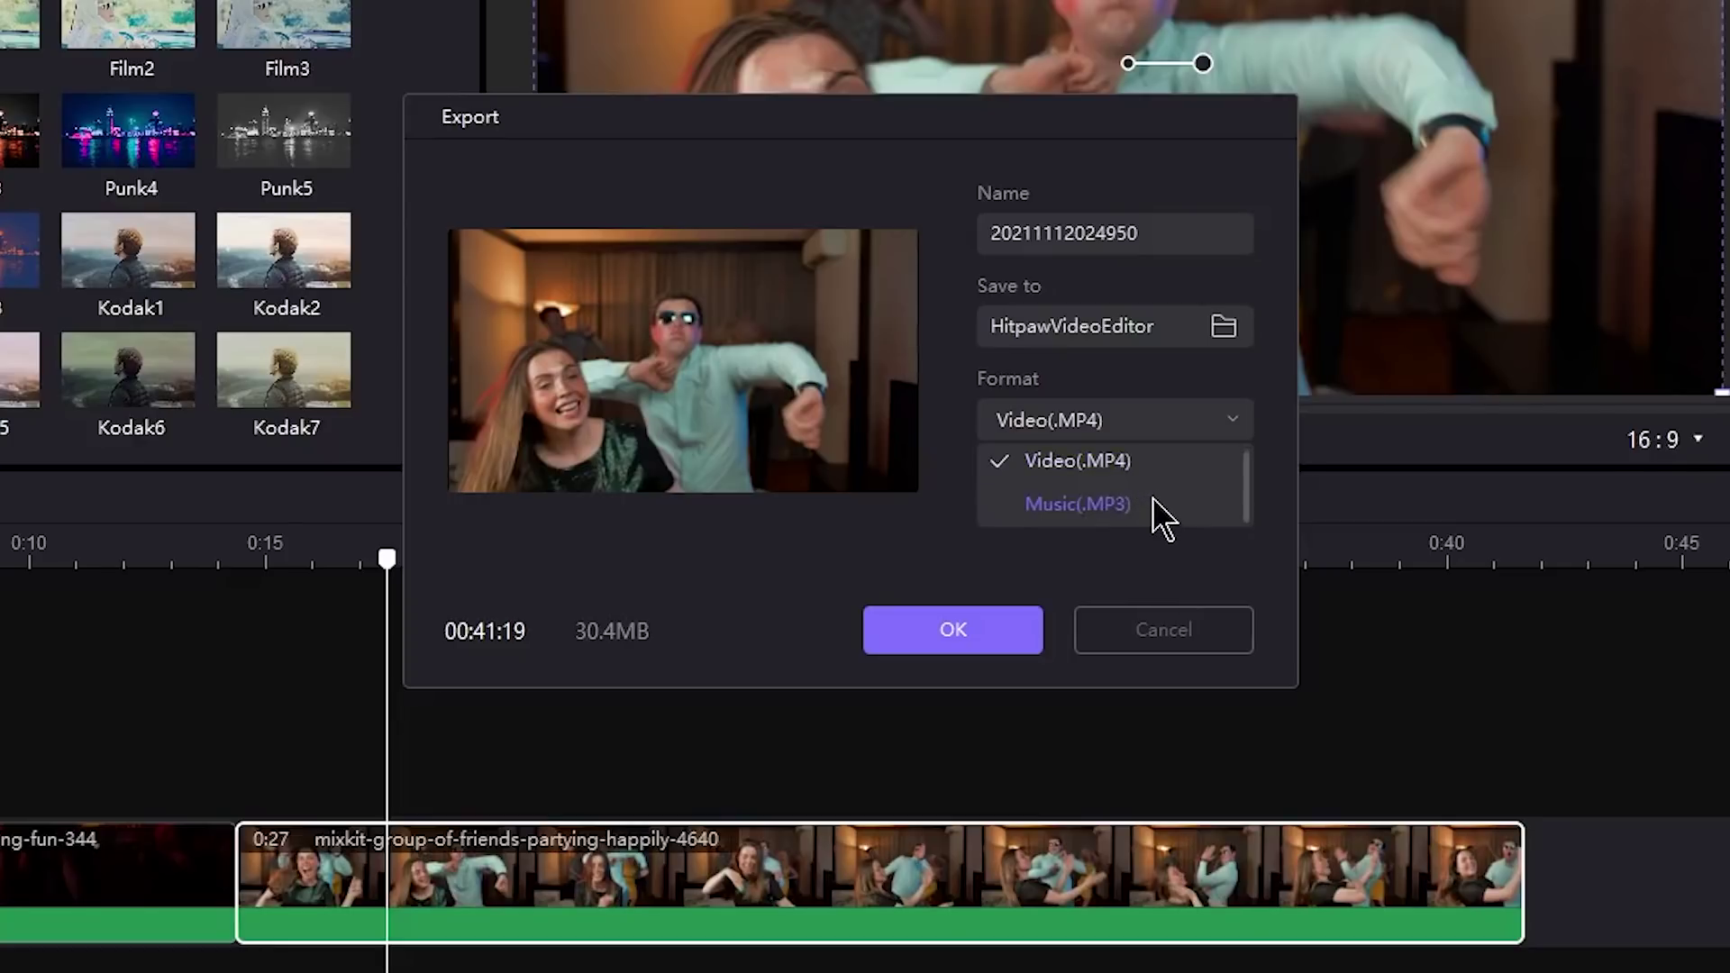
pyautogui.click(862, 539)
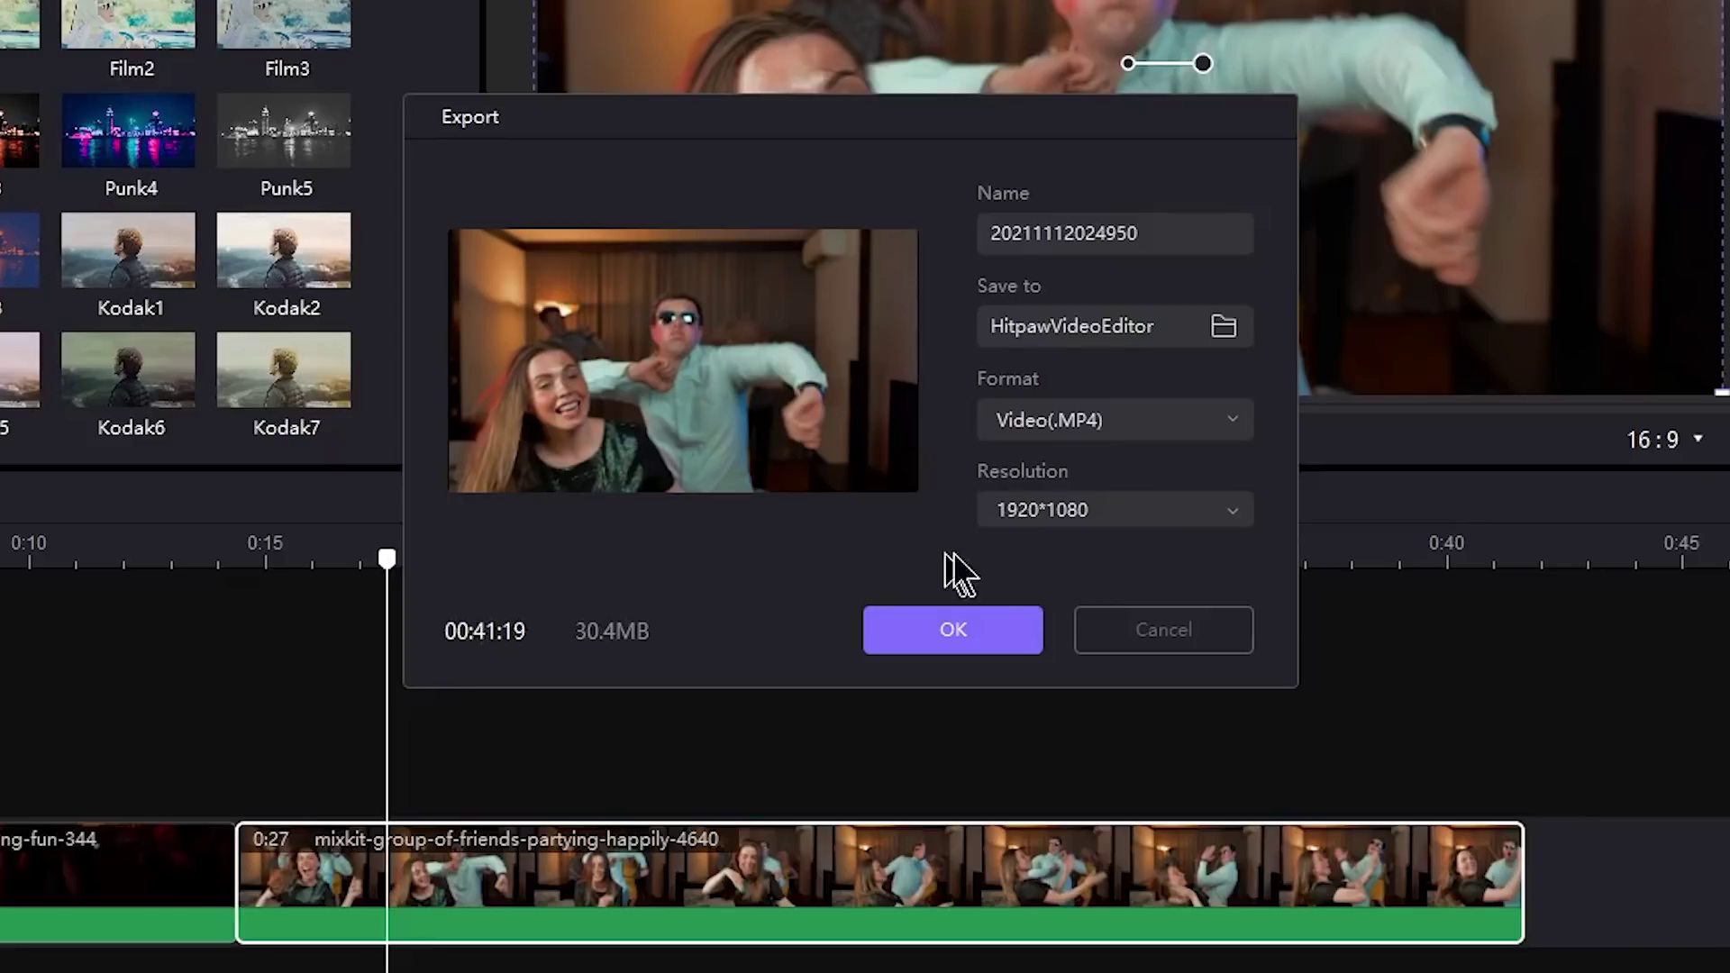
pyautogui.click(995, 639)
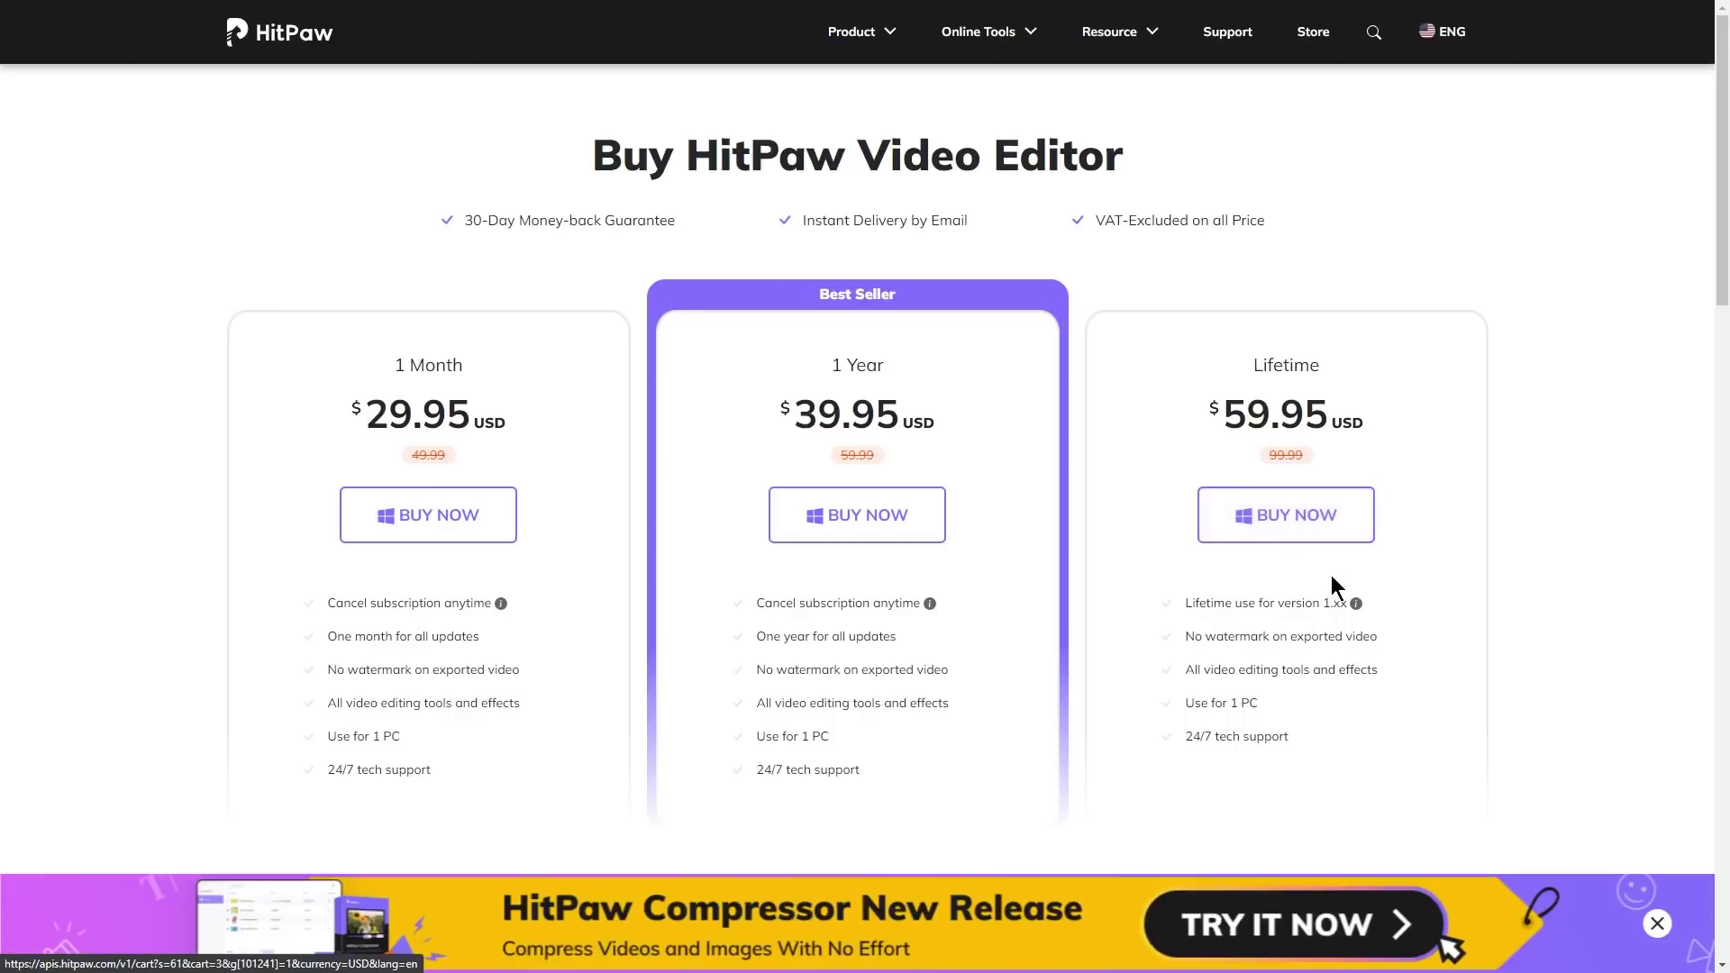
# - Buy the Lifetime Video Editor licence and apply the 30% coupon code, bringing the total to 41.96 USD
pyautogui.click(1307, 523)
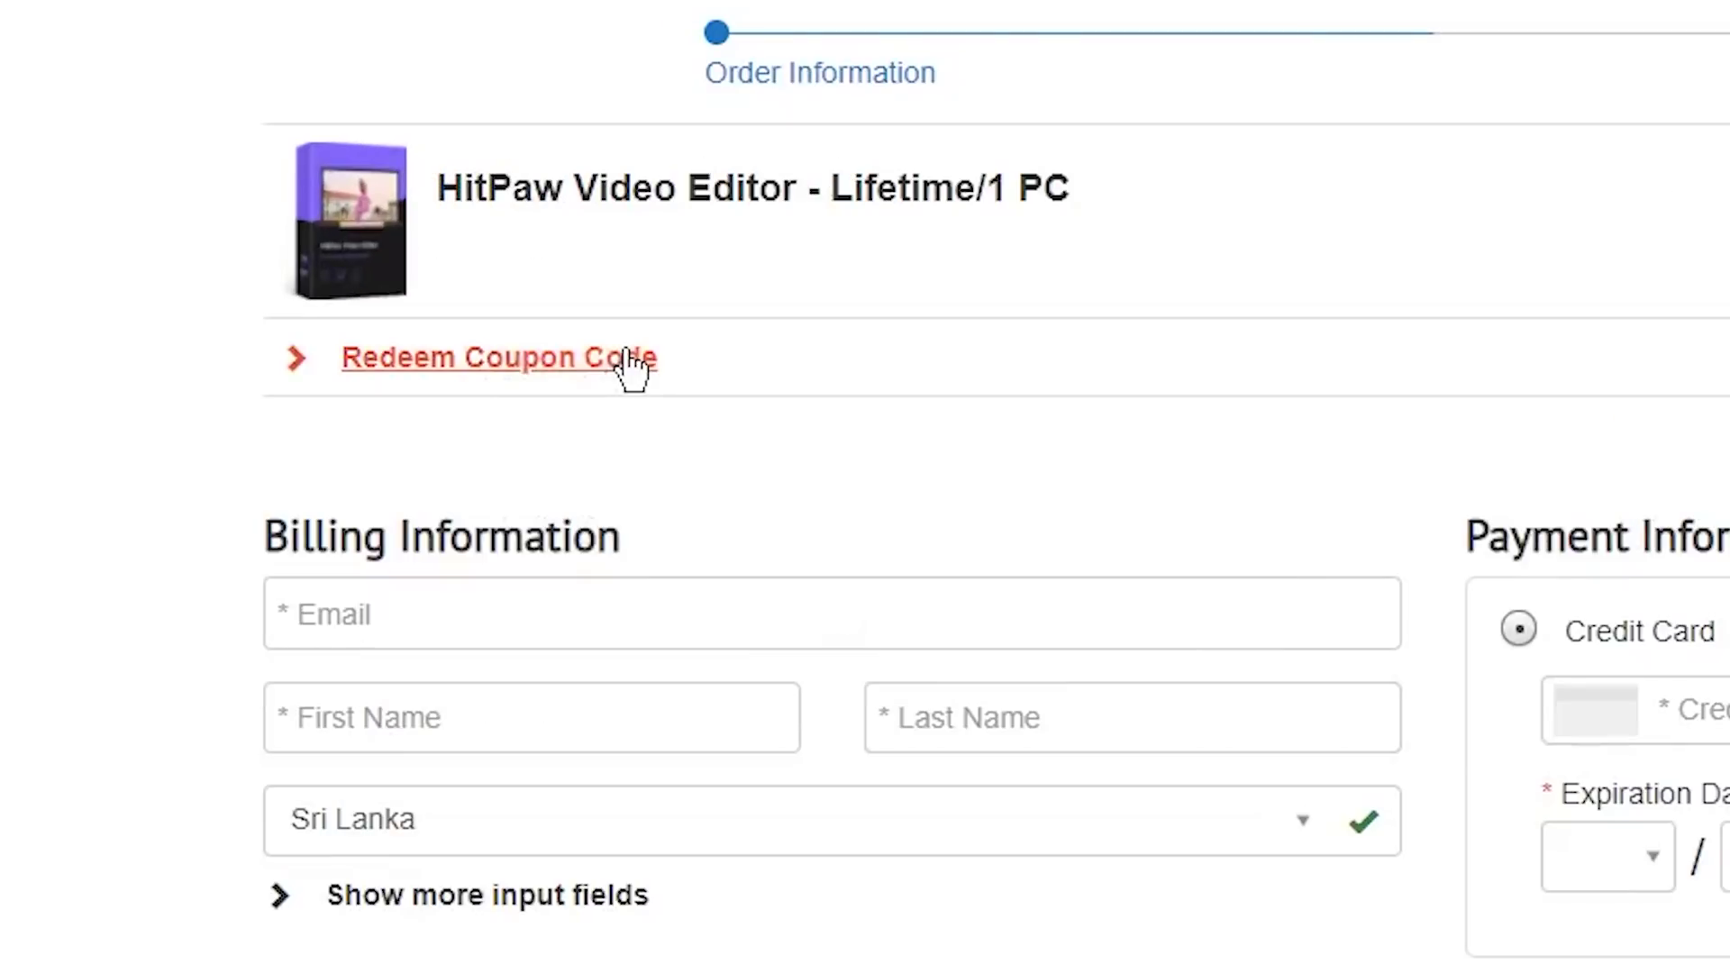
pyautogui.click(631, 360)
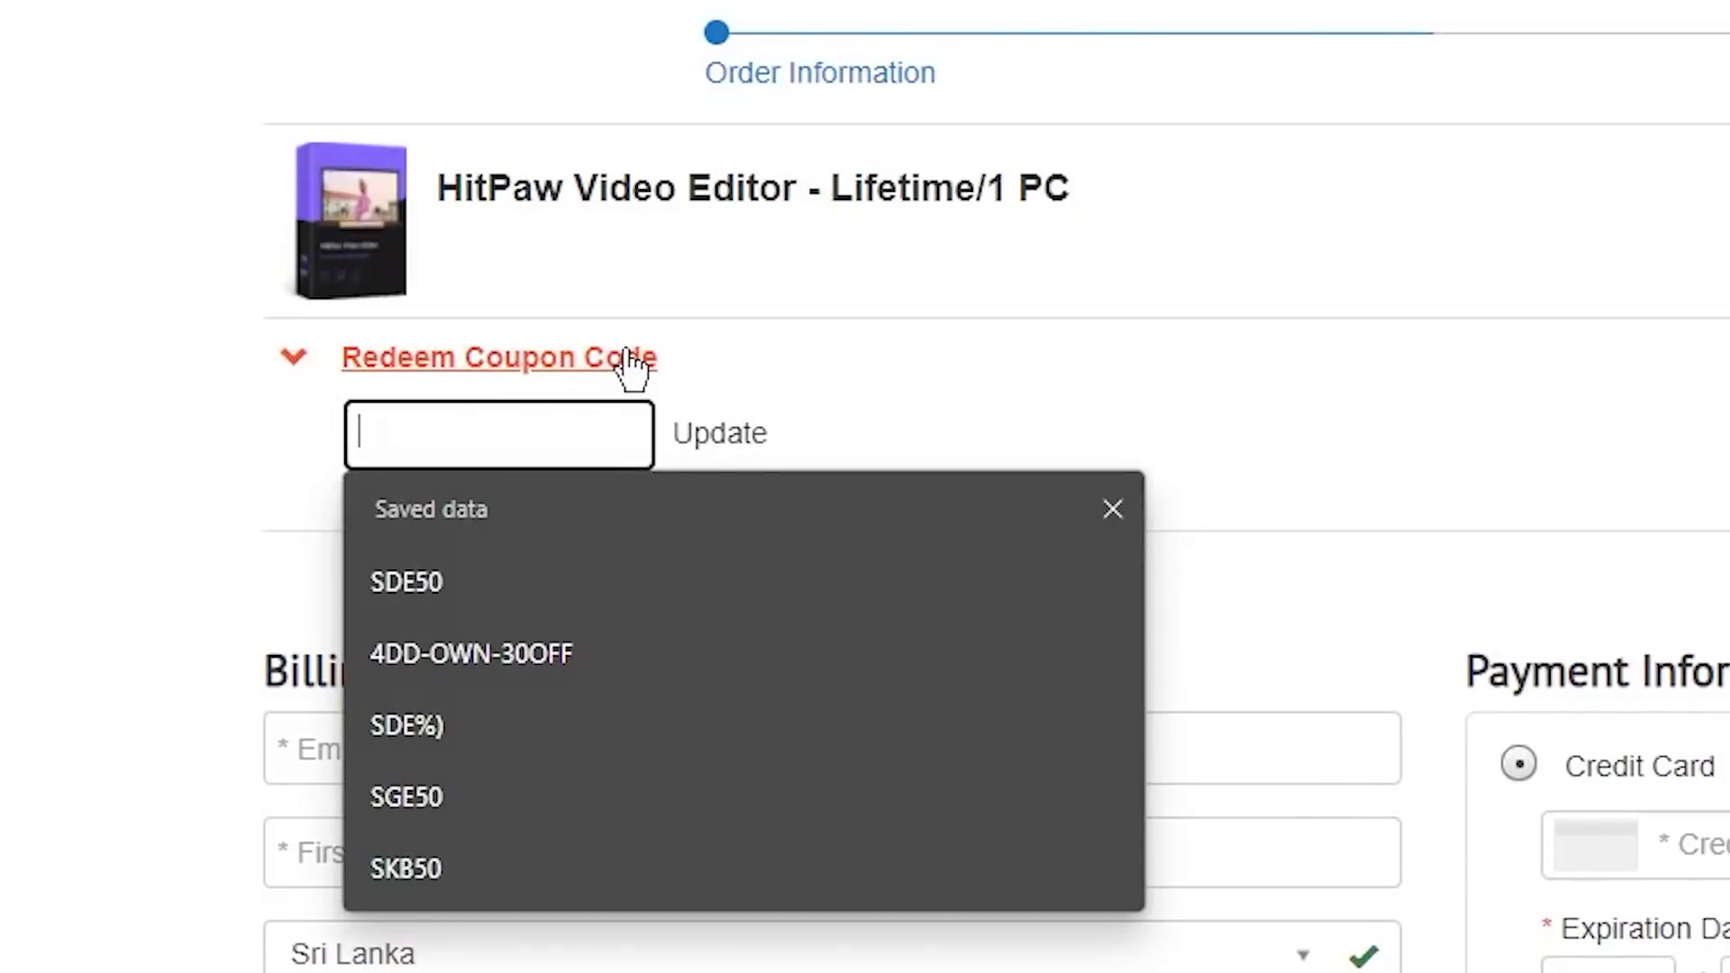
pyautogui.write('YT-30OFF')
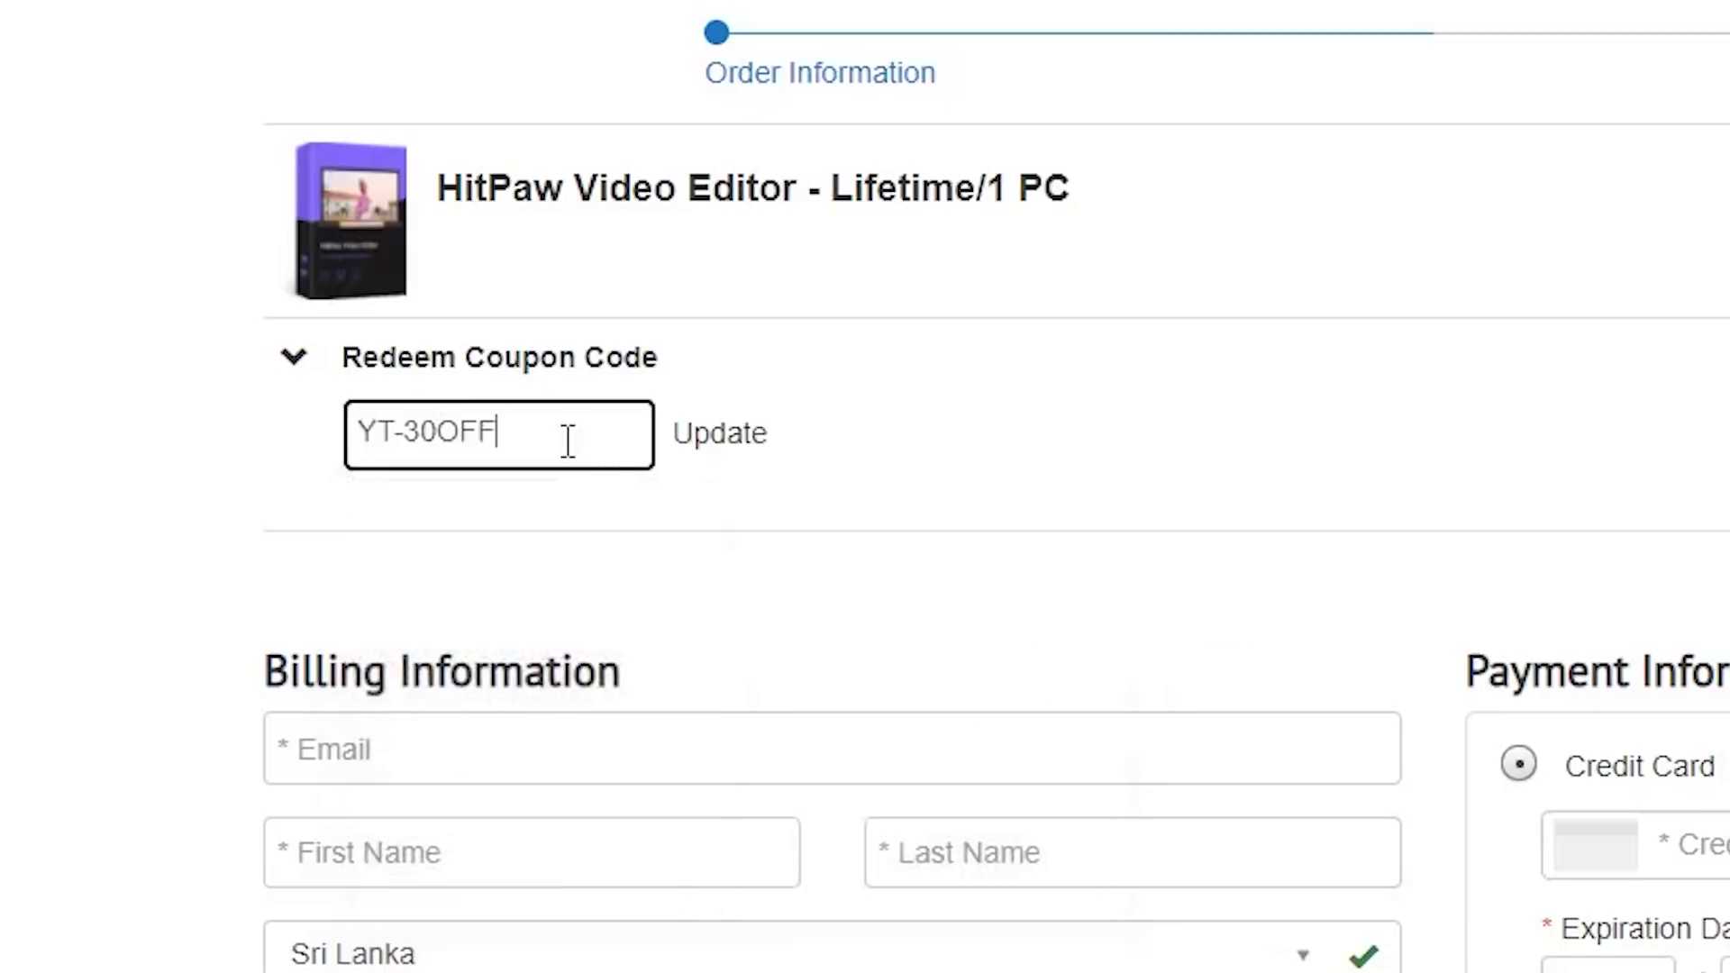
pyautogui.click(719, 433)
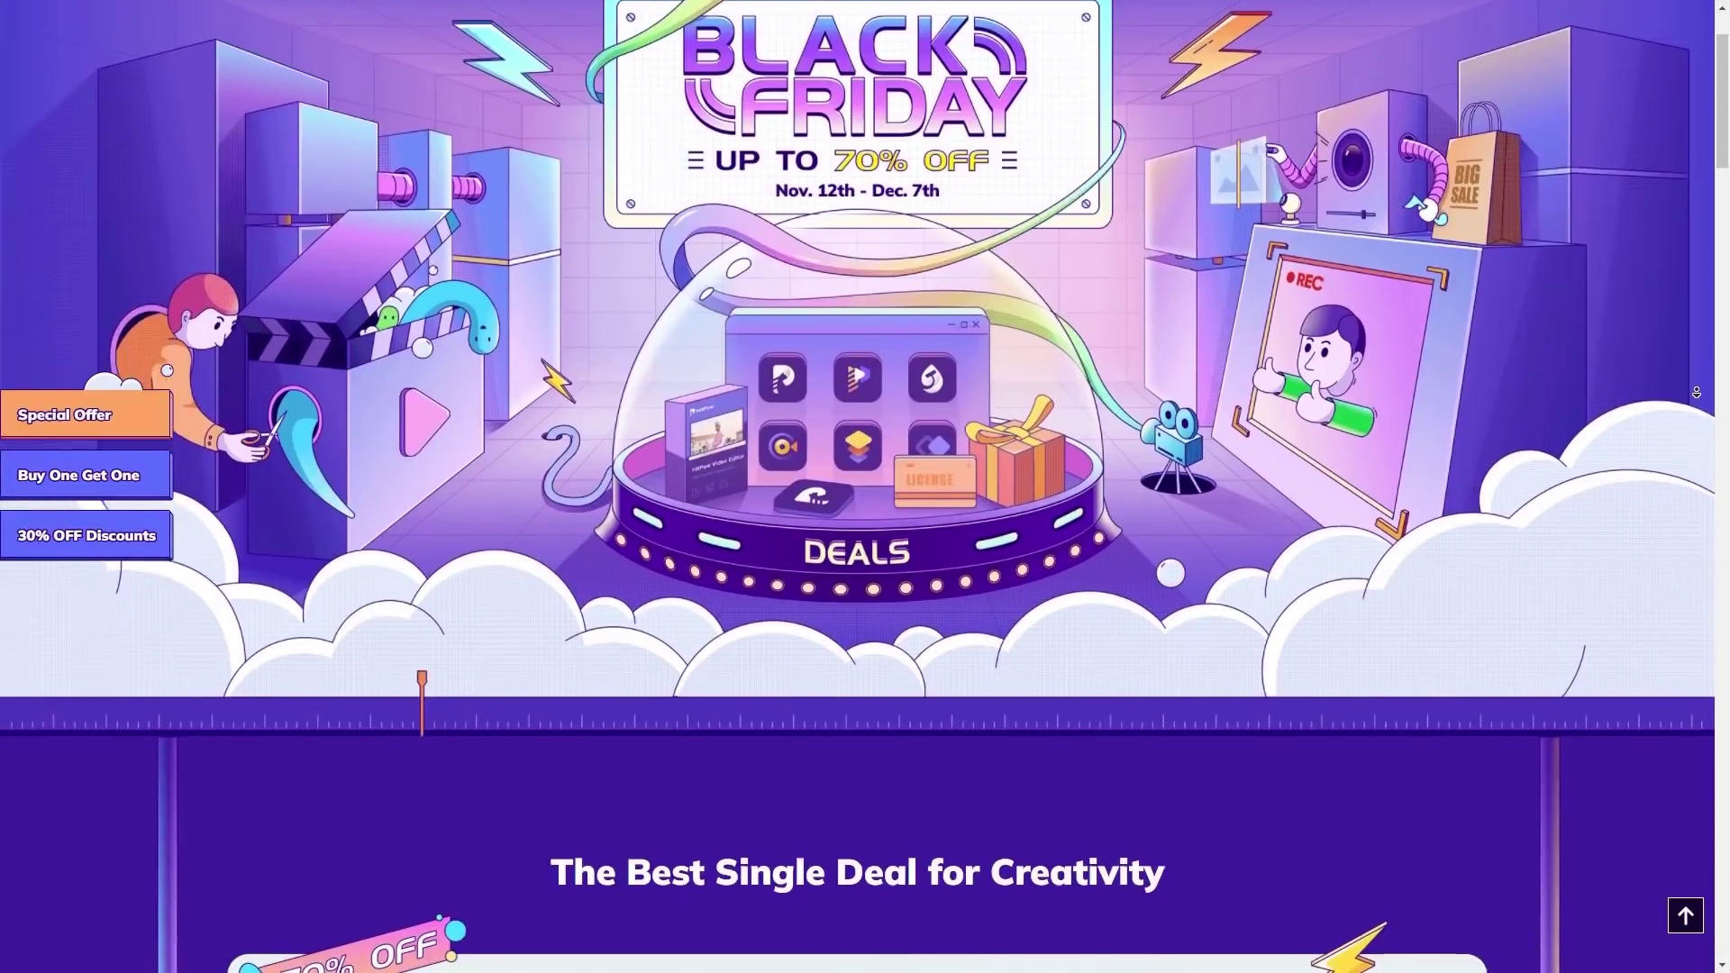
# - Scroll down the Black Friday page through the Special Offer, Buy One Get One and 30% OFF sections
pyautogui.scroll(-4, 865, 486)
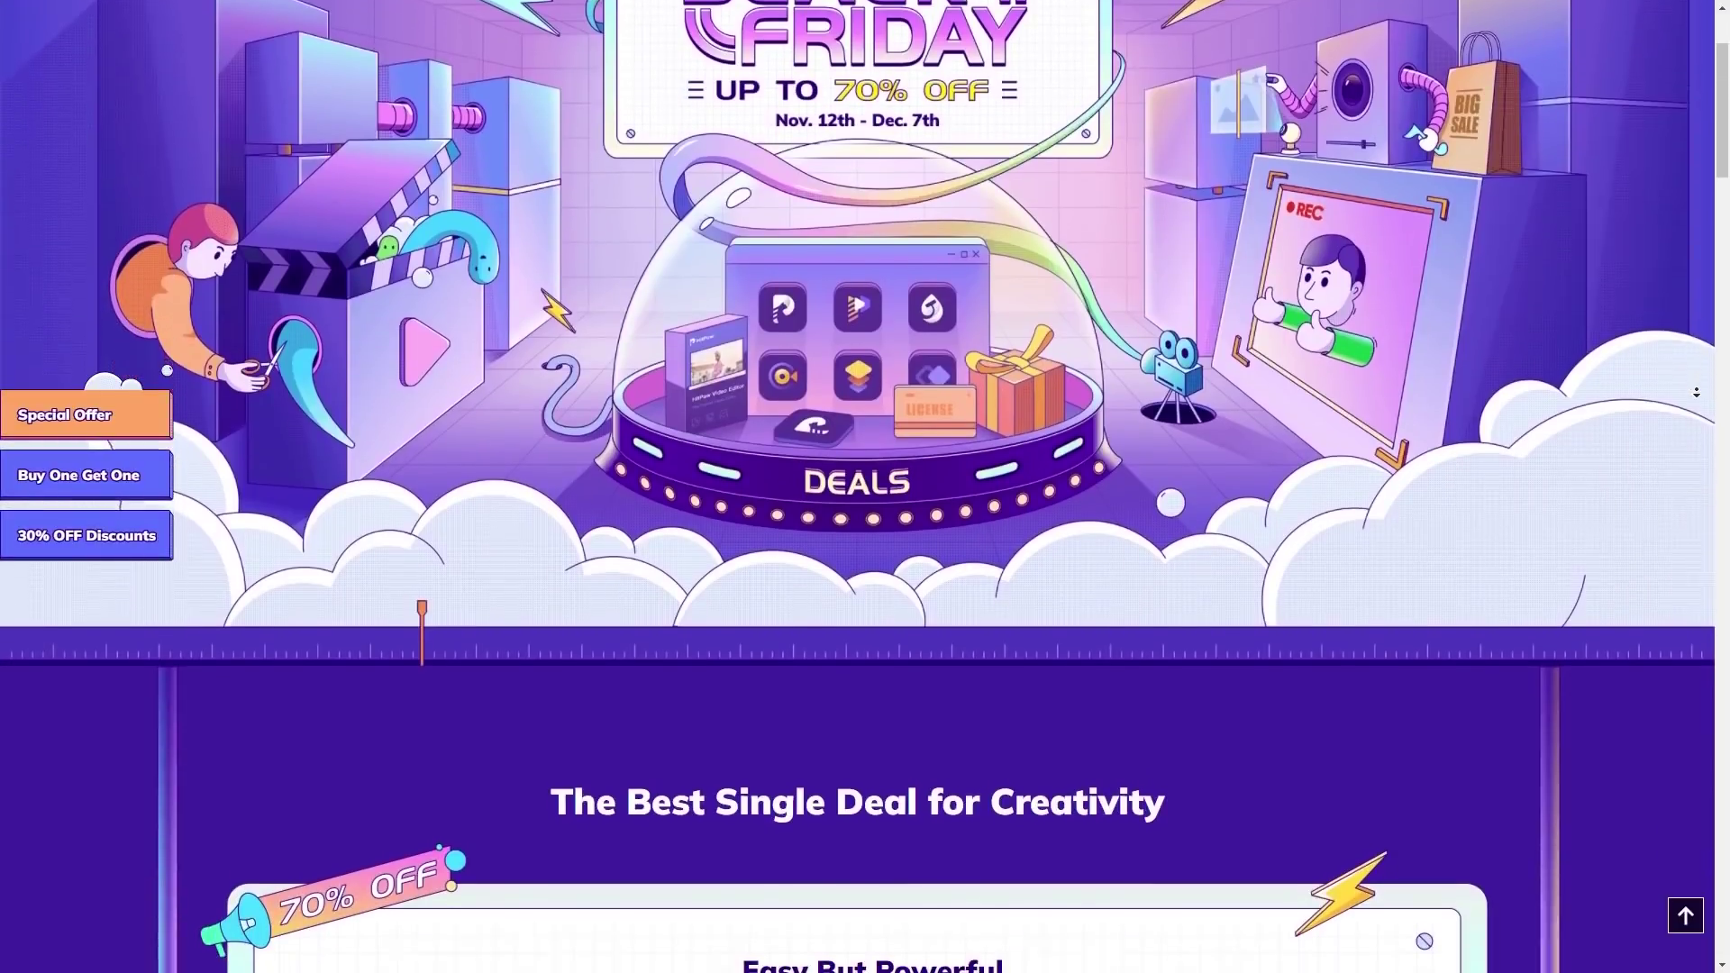
pyautogui.scroll(-1, 1697, 393)
pyautogui.scroll(-3, 1696, 393)
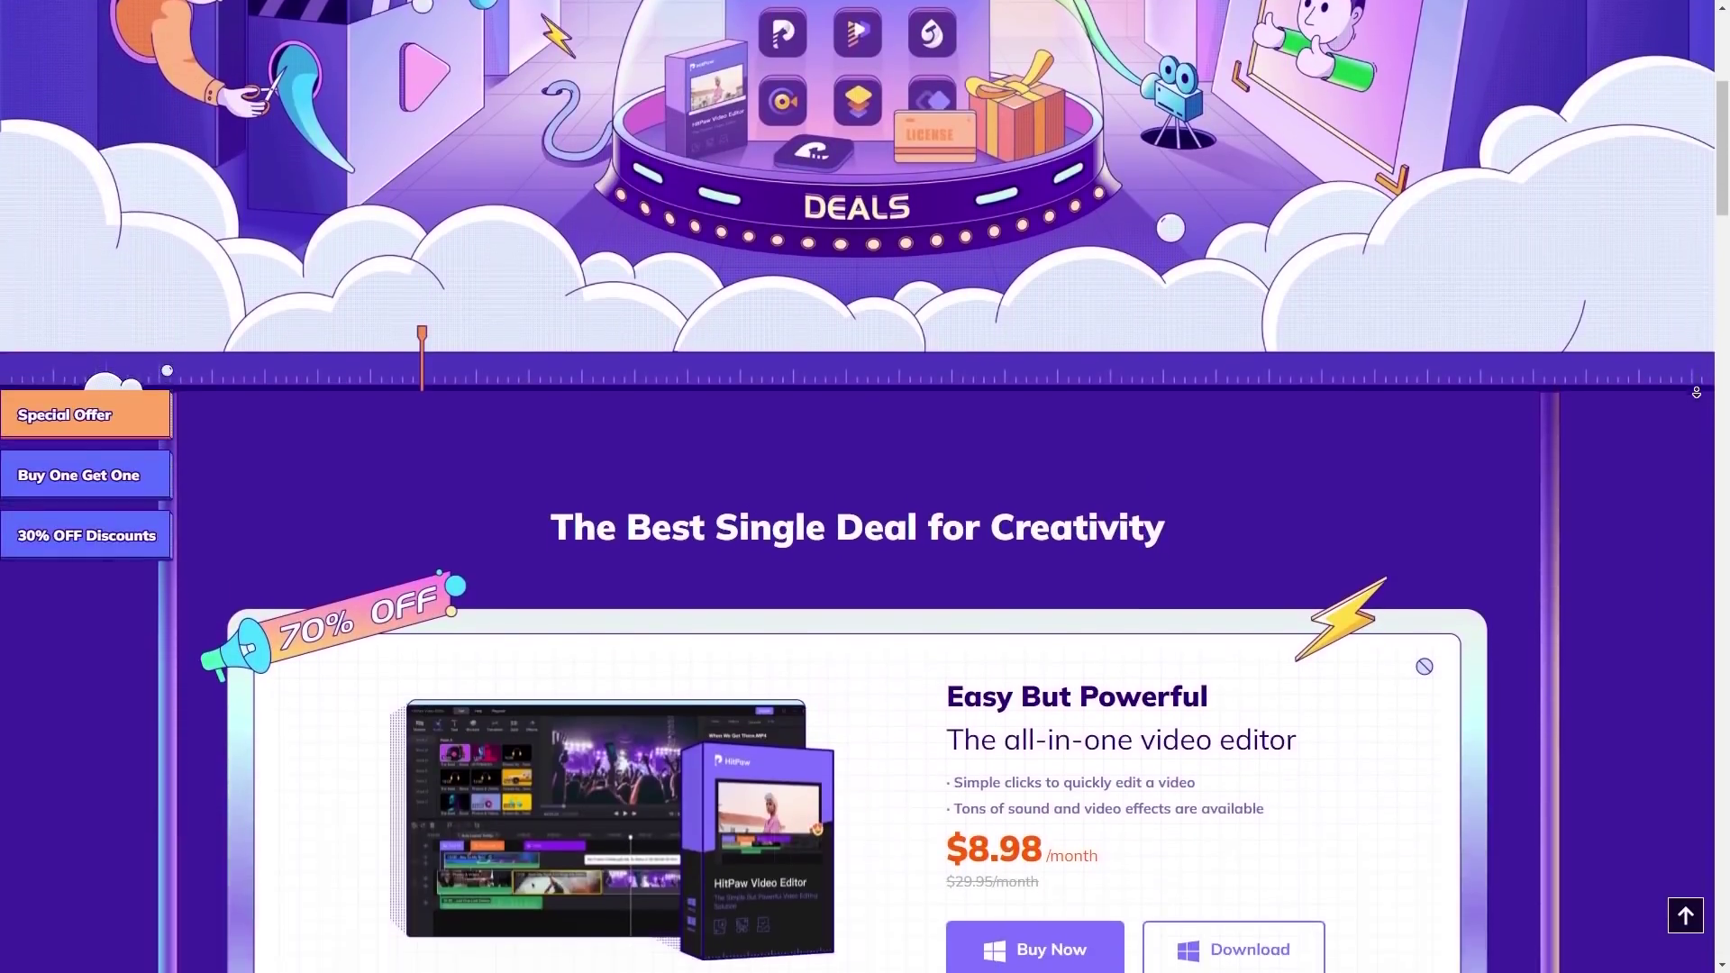
pyautogui.scroll(-8, 1696, 393)
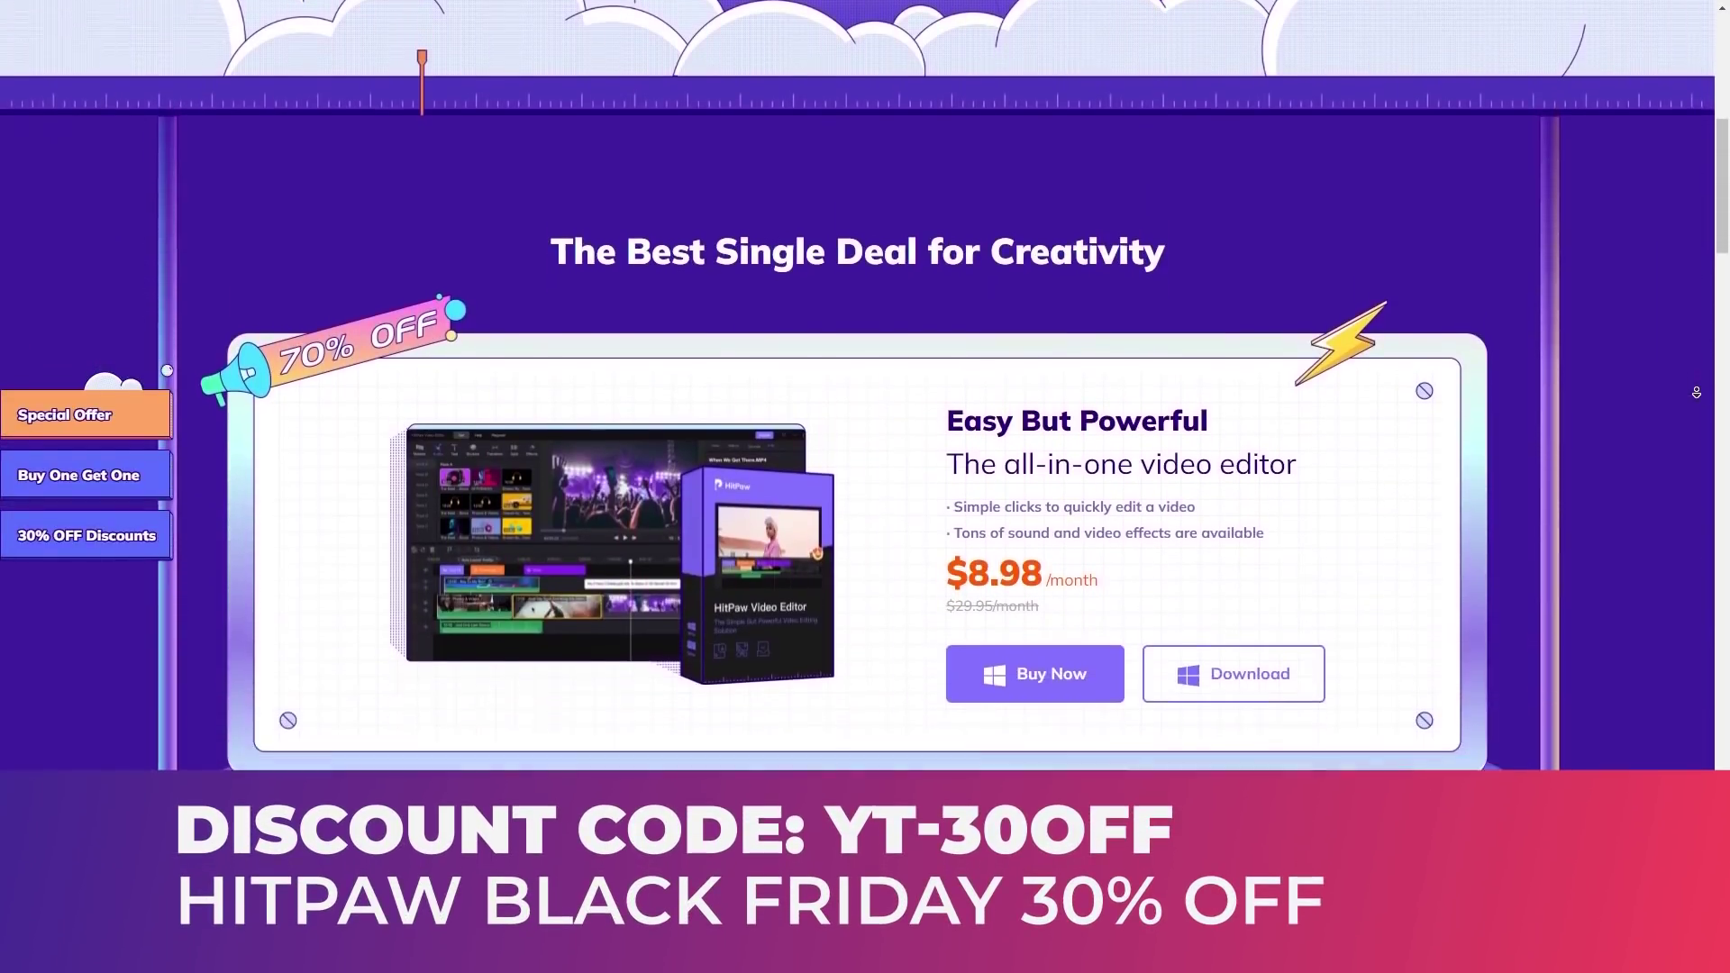
pyautogui.scroll(-3, 1696, 393)
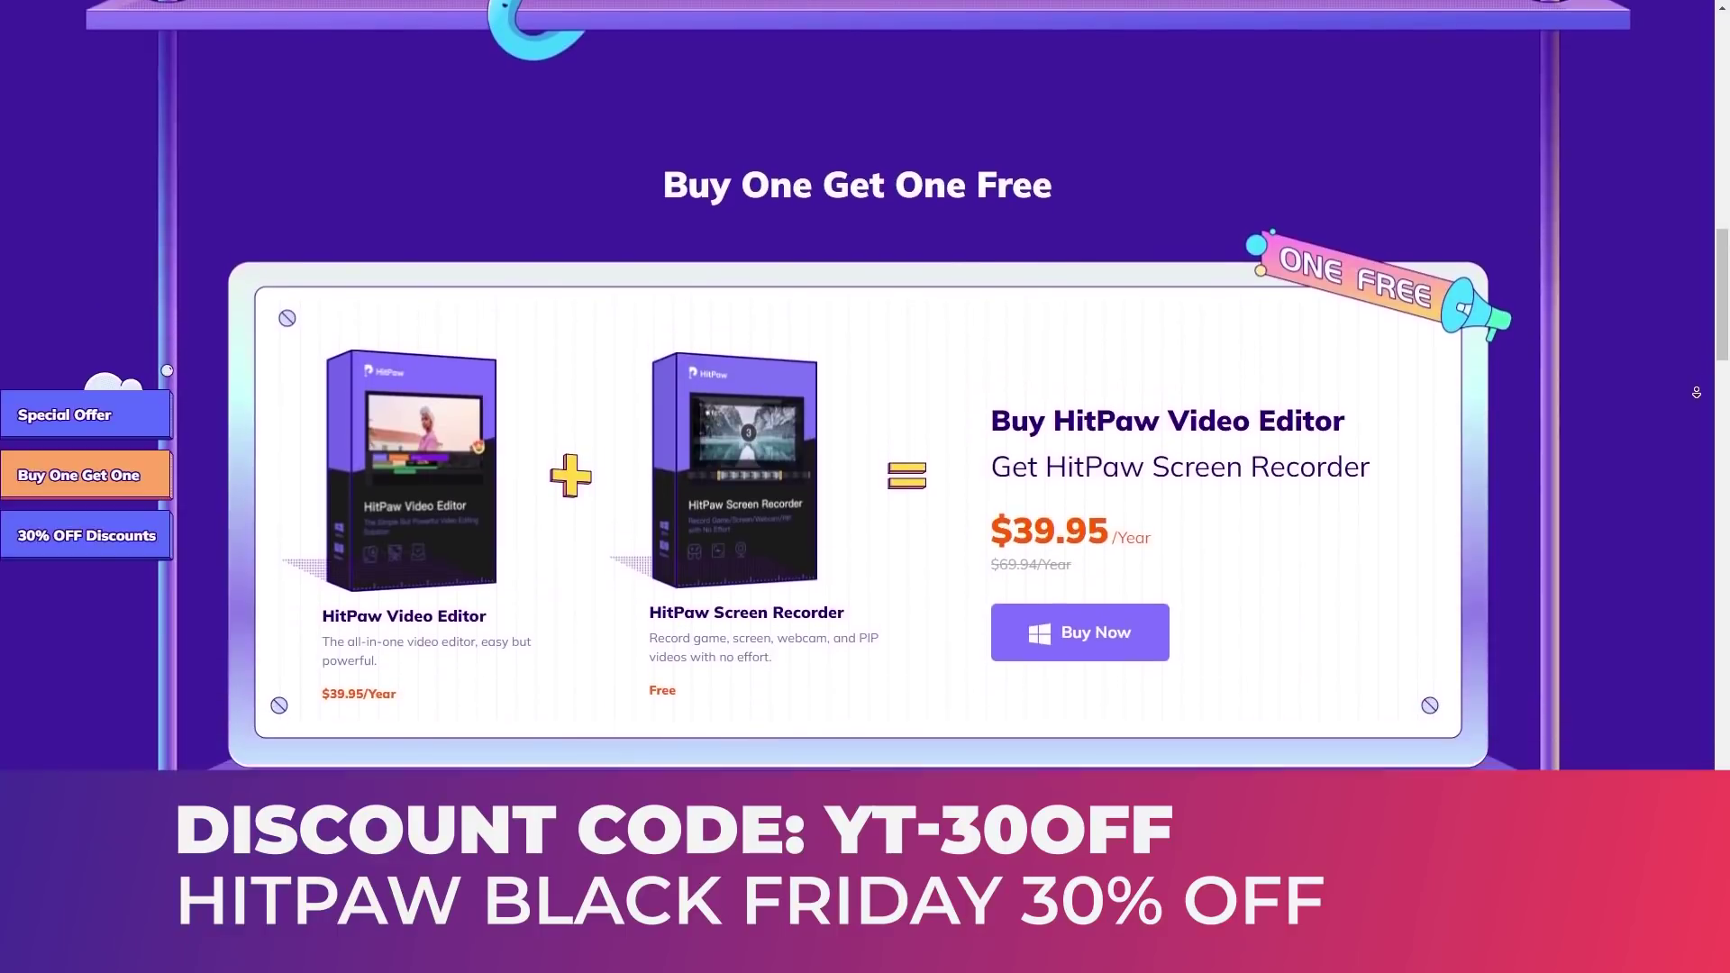
pyautogui.scroll(-3, 1696, 393)
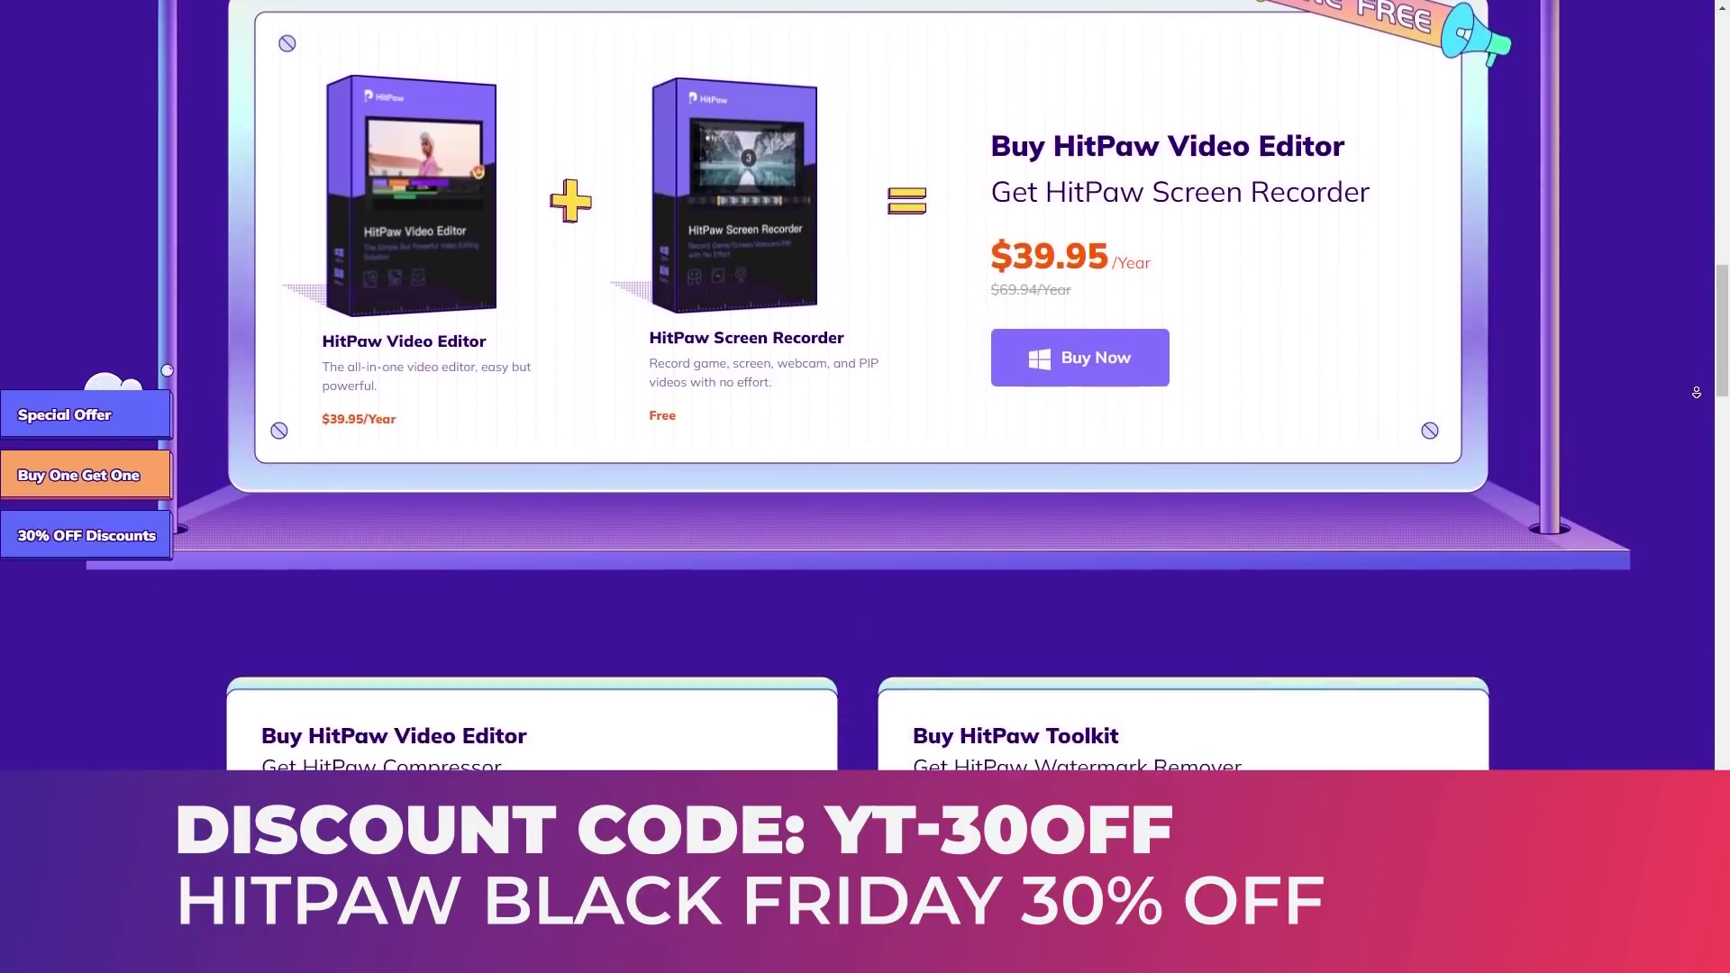
pyautogui.scroll(-3, 1696, 393)
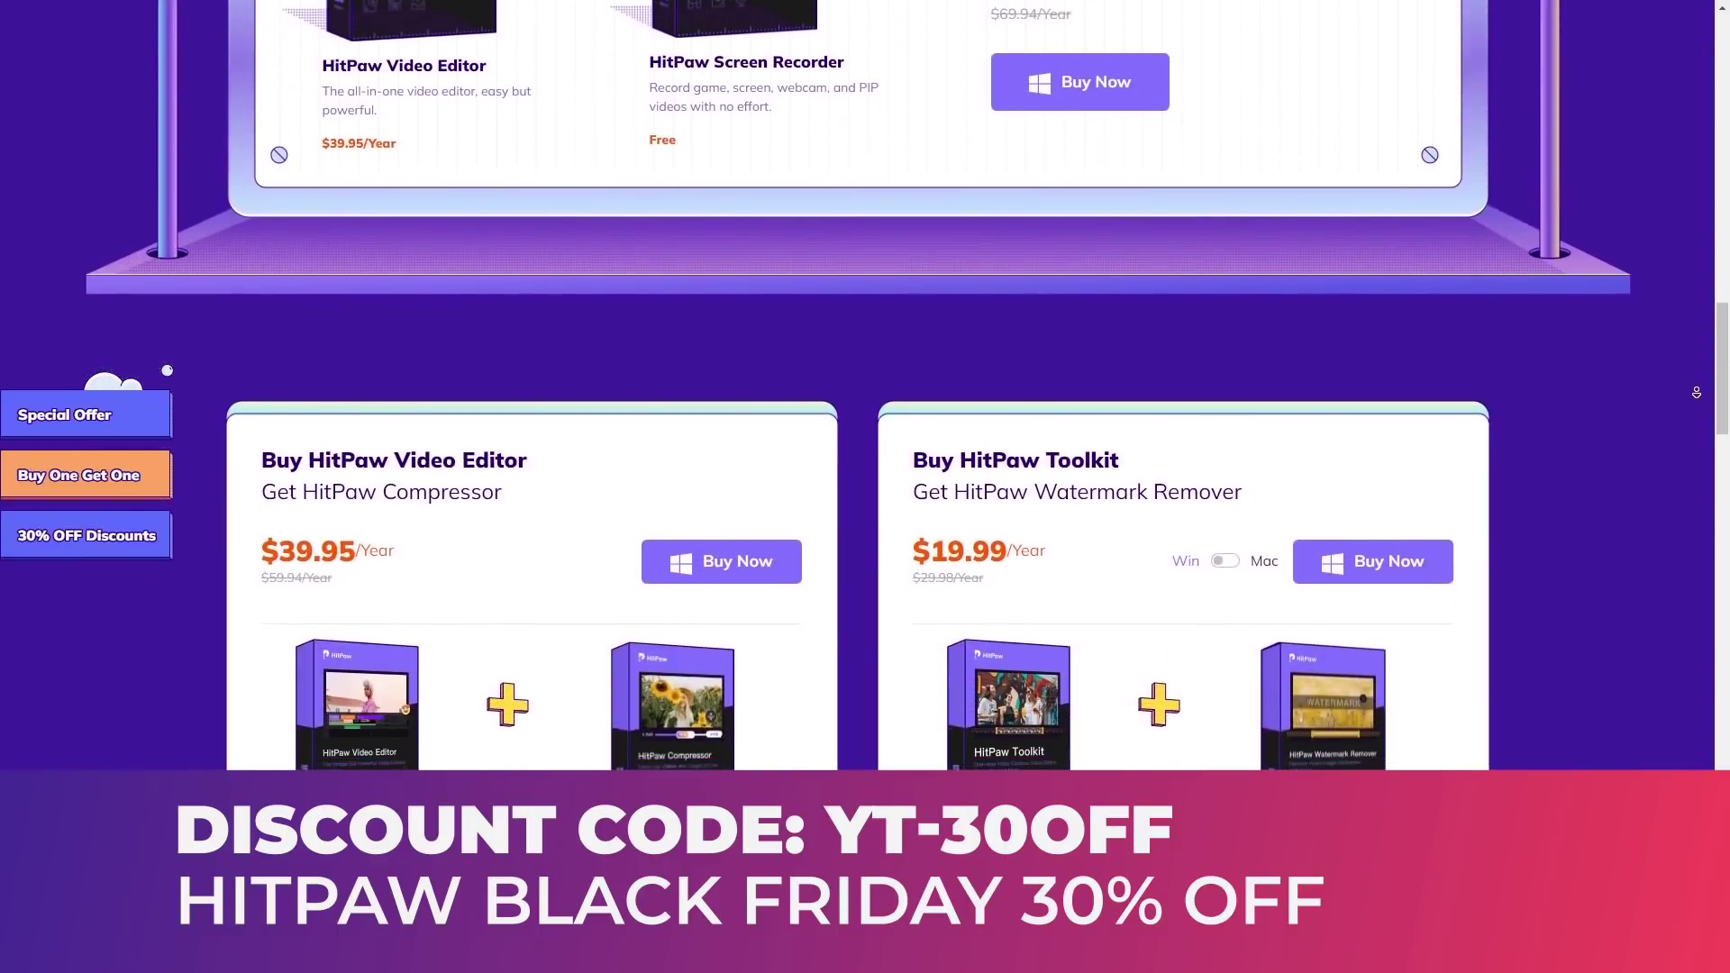
pyautogui.scroll(-3, 1696, 393)
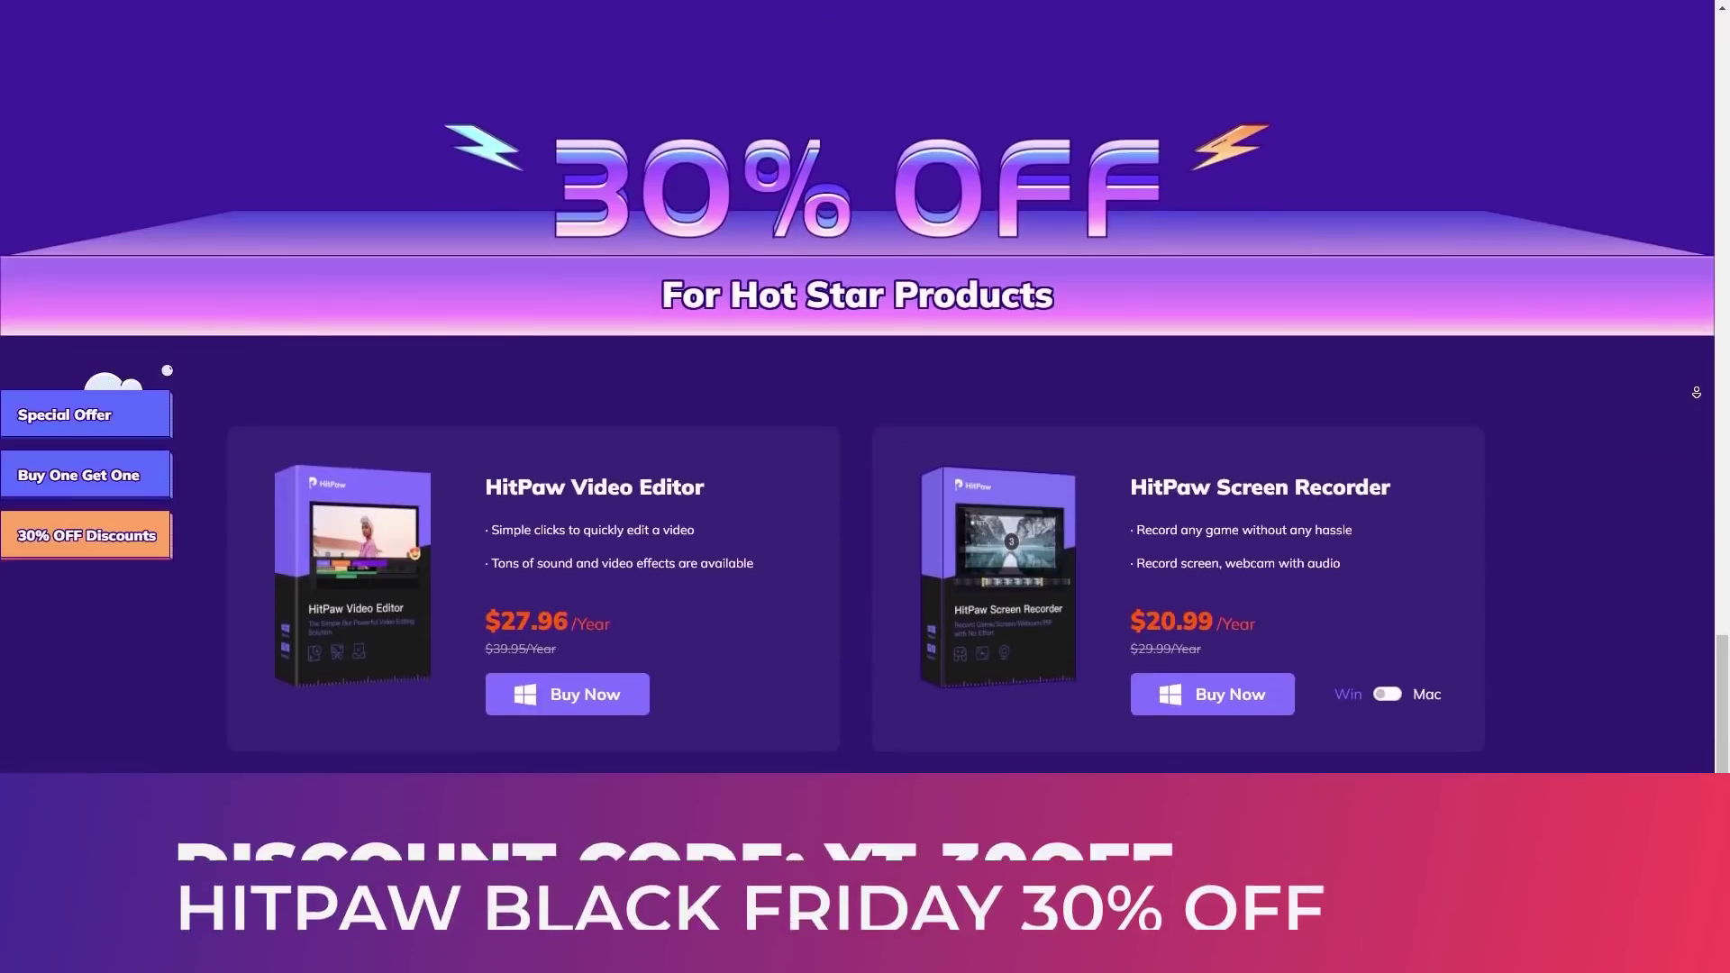
pyautogui.scroll(-3, 1696, 393)
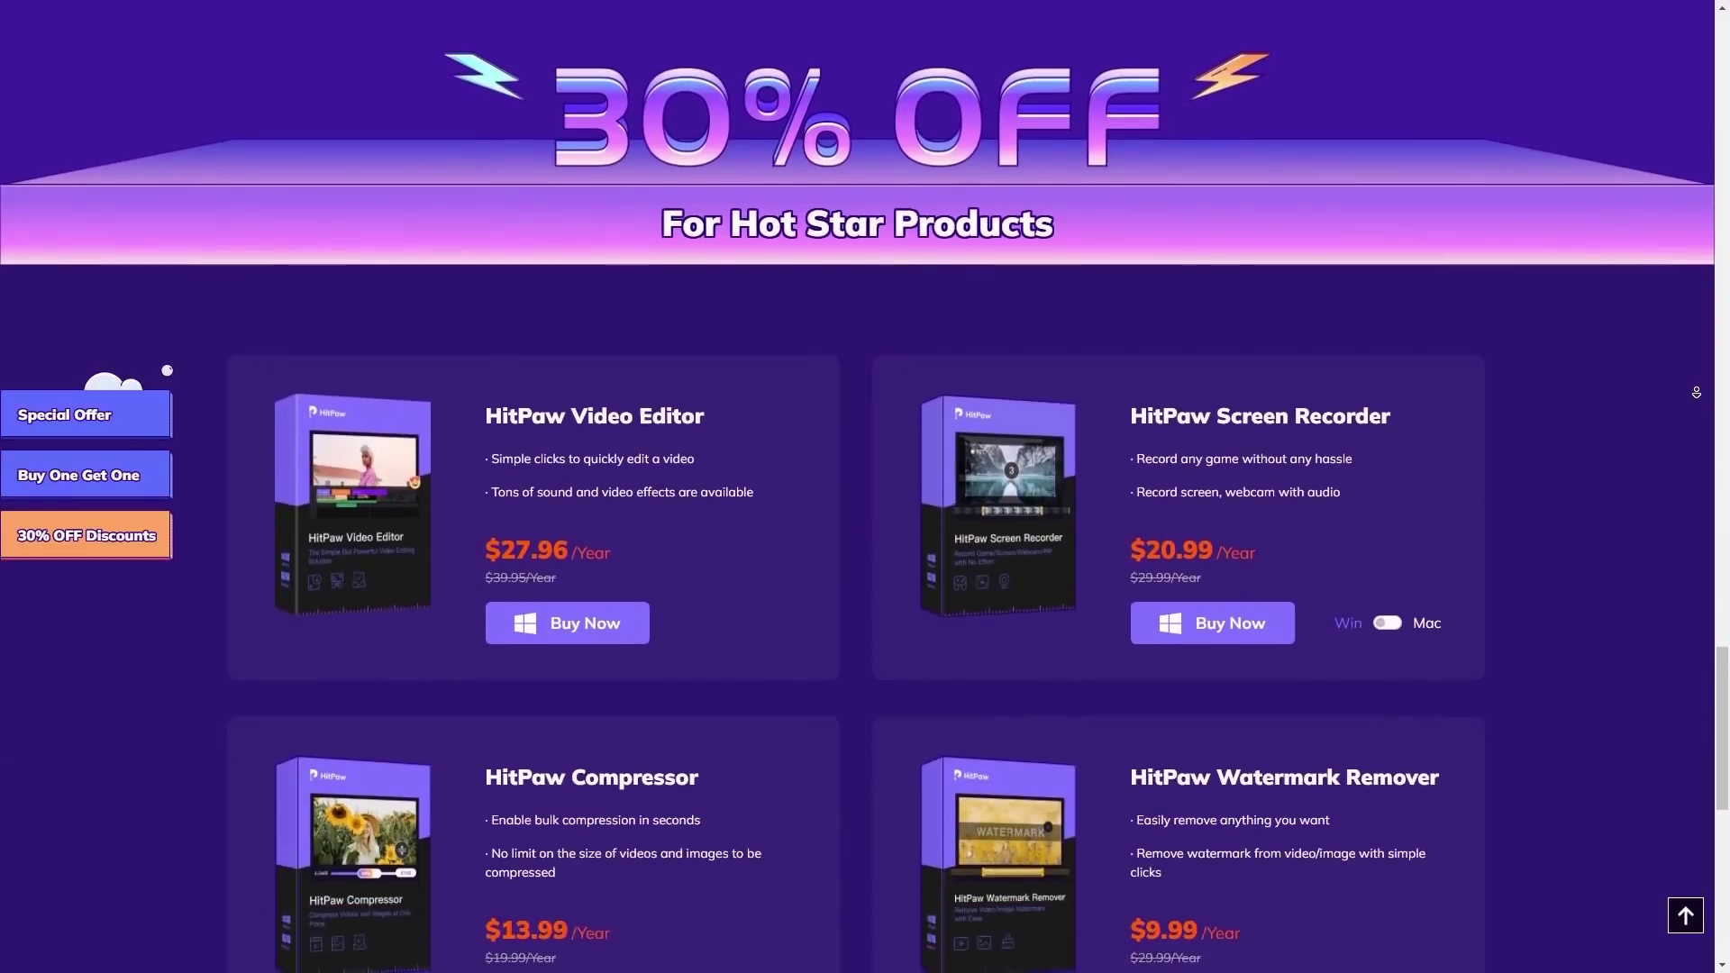
pyautogui.scroll(-3, 1696, 393)
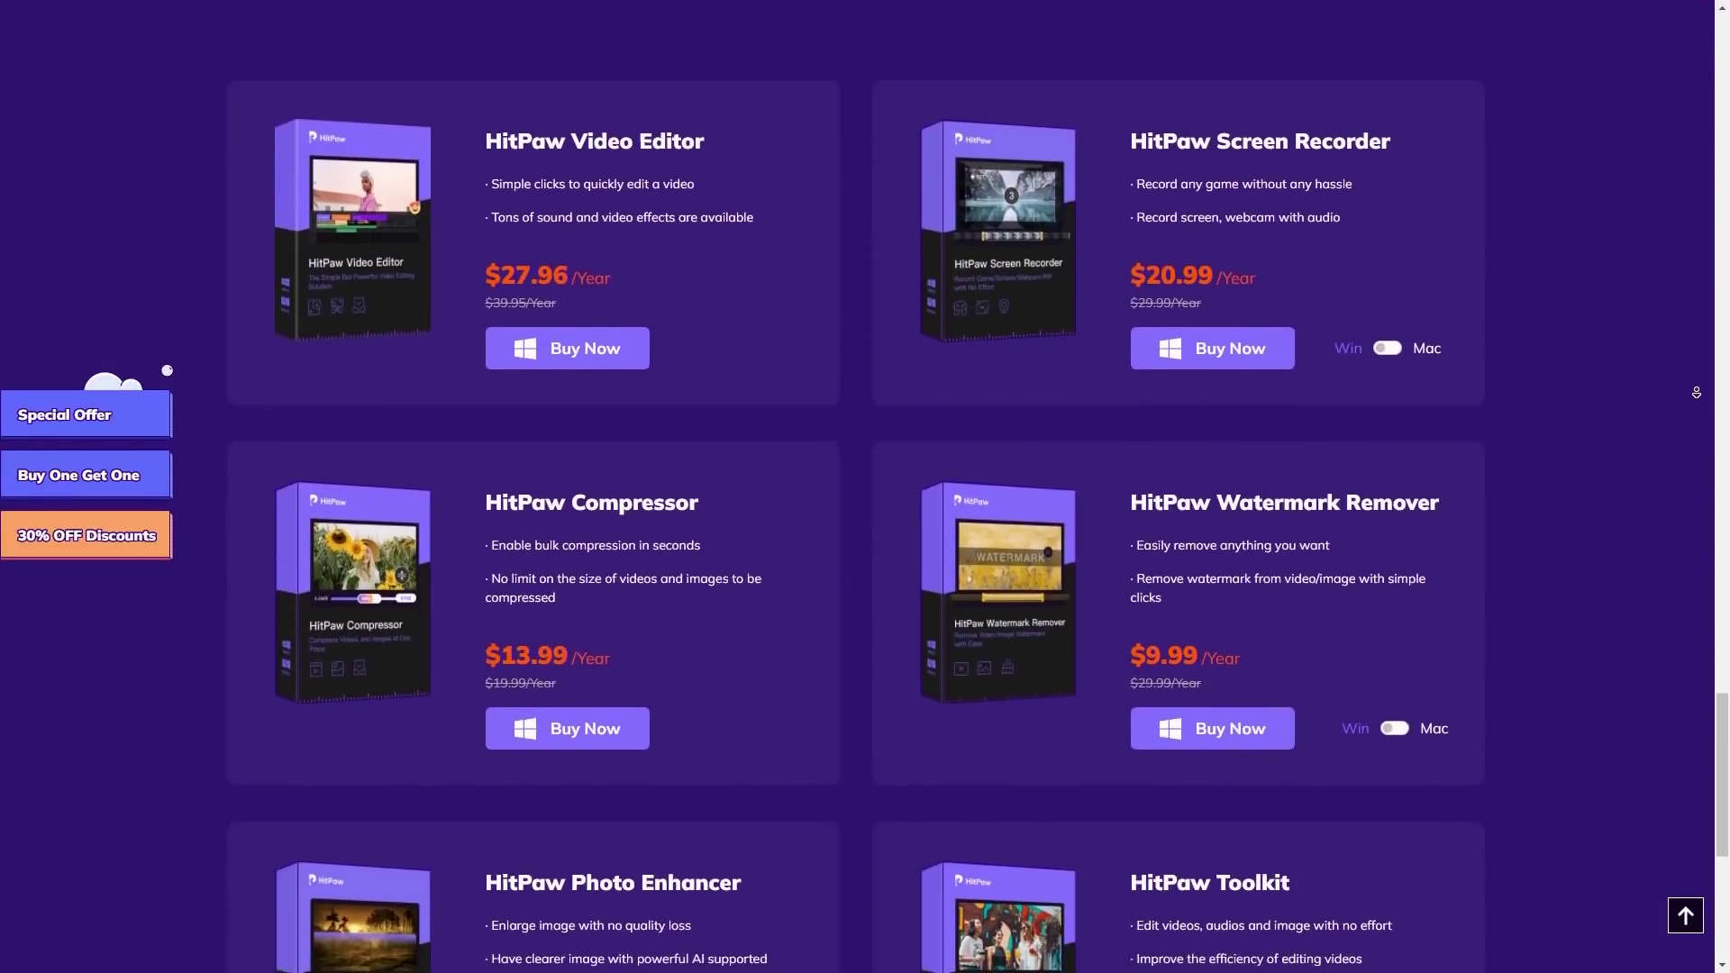
pyautogui.scroll(-1, 1695, 392)
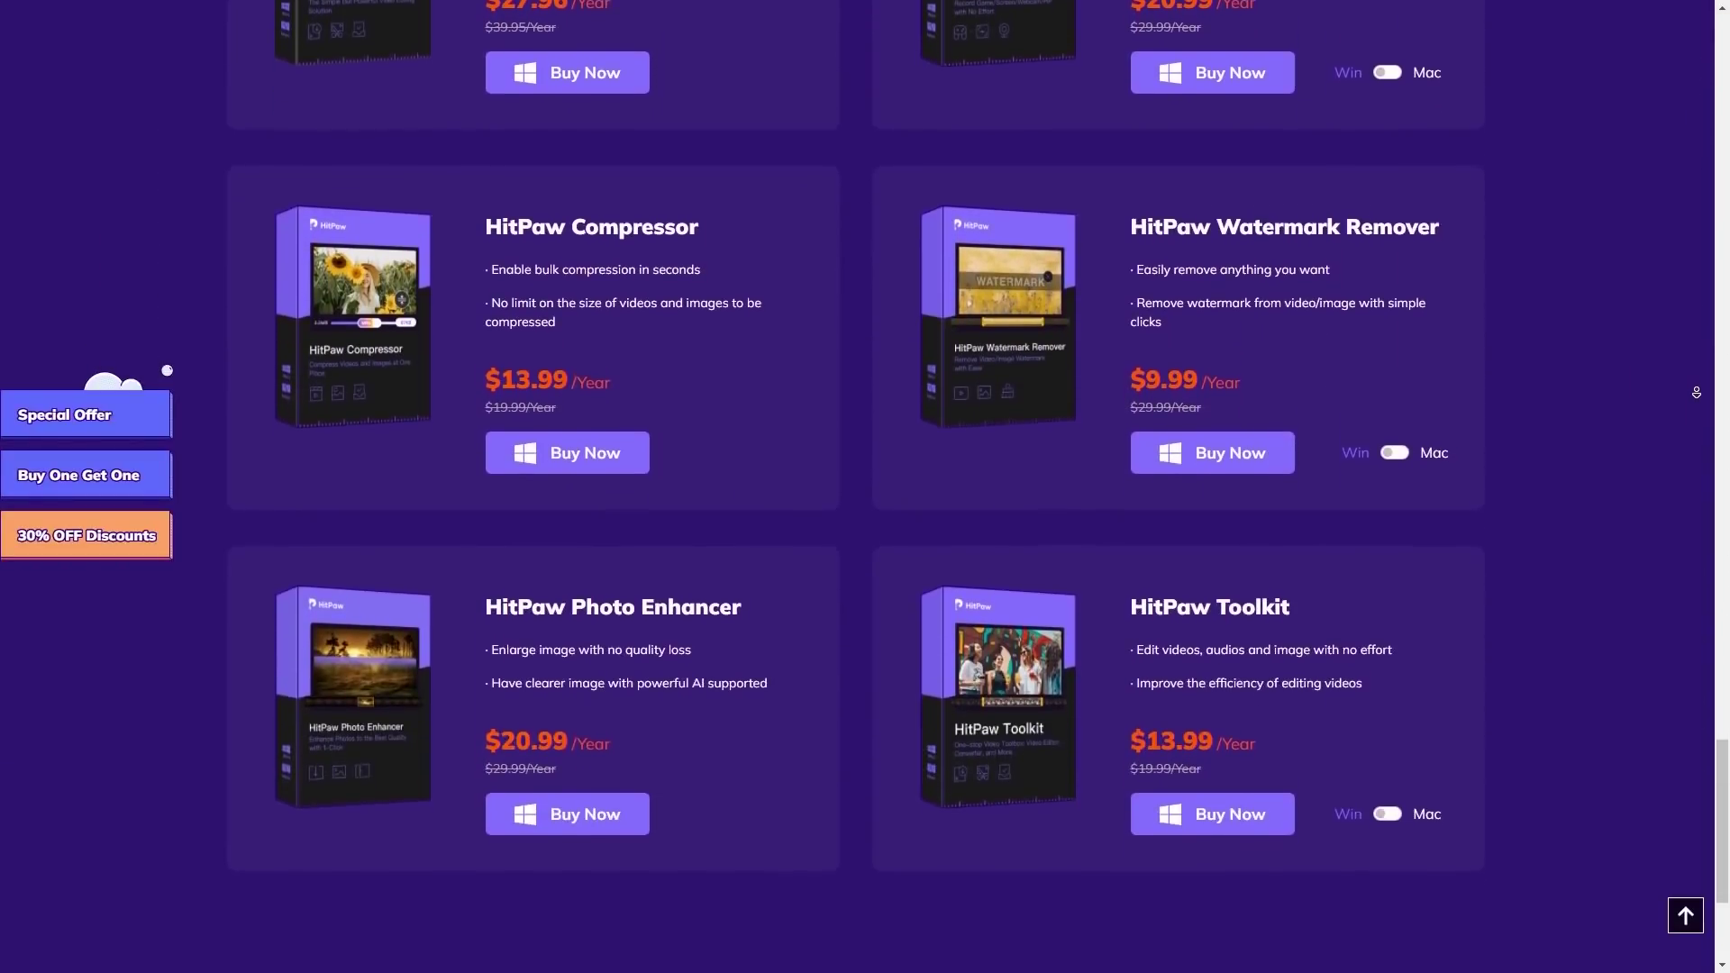